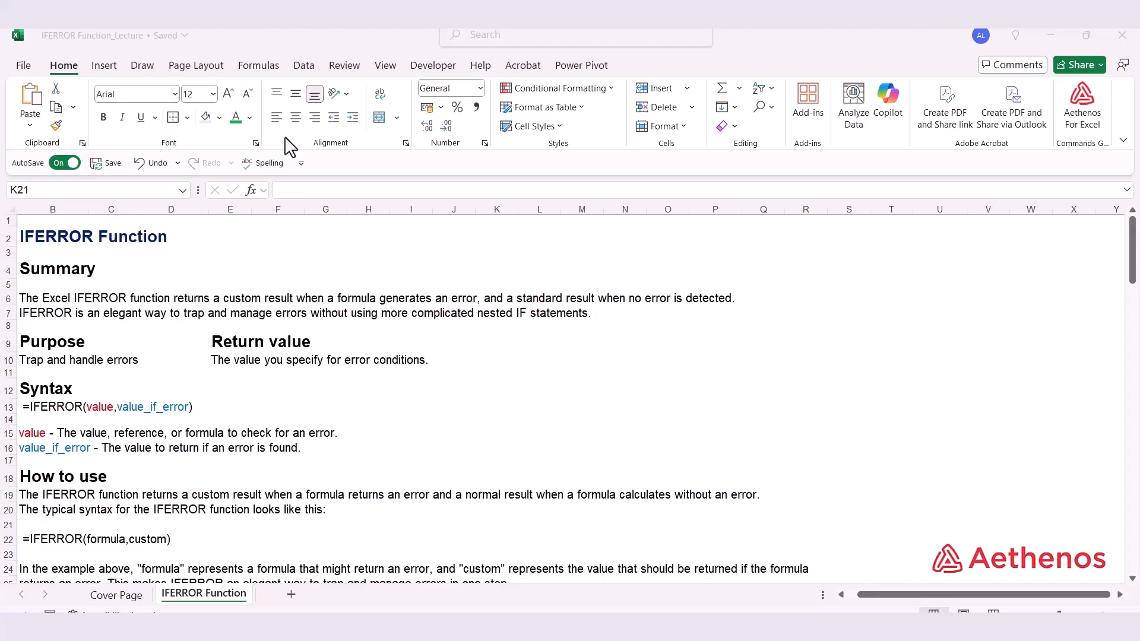
Scroll through the IFERROR summary, syntax and error-type table, examining the listed error codes and their meanings.
{"action": "scroll", "coordinate": [353, 215], "scroll_direction": "down", "scroll_amount": 2}
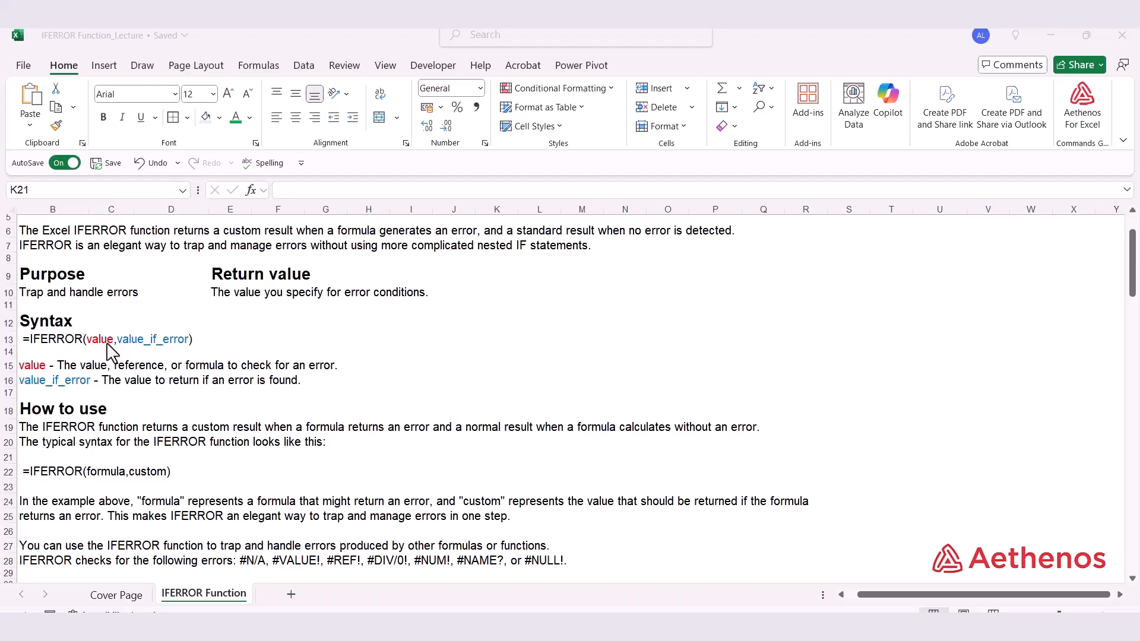
{"action": "scroll", "coordinate": [205, 314], "scroll_direction": "down", "scroll_amount": 3}
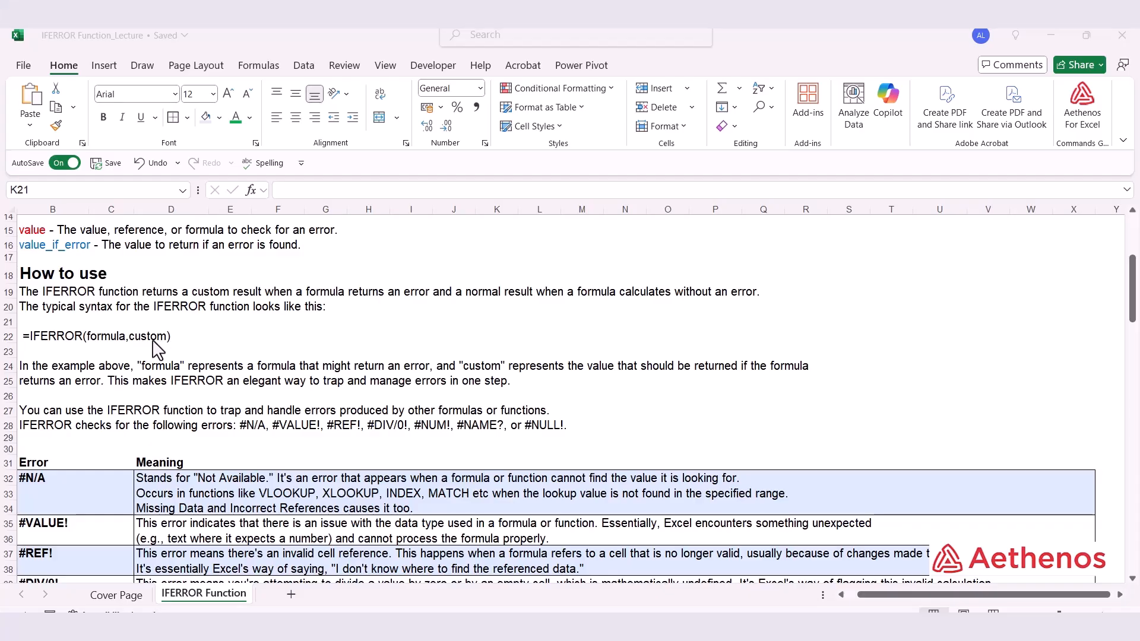
{"action": "scroll", "coordinate": [189, 345], "scroll_direction": "down", "scroll_amount": 2}
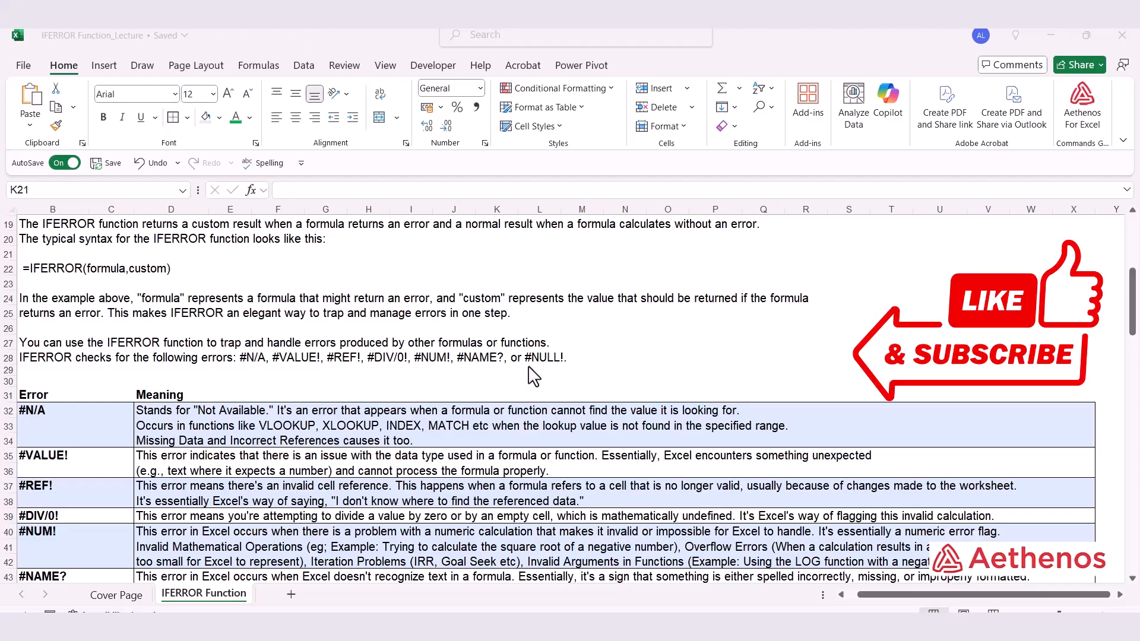
{"action": "scroll", "coordinate": [380, 356], "scroll_direction": "down", "scroll_amount": 3}
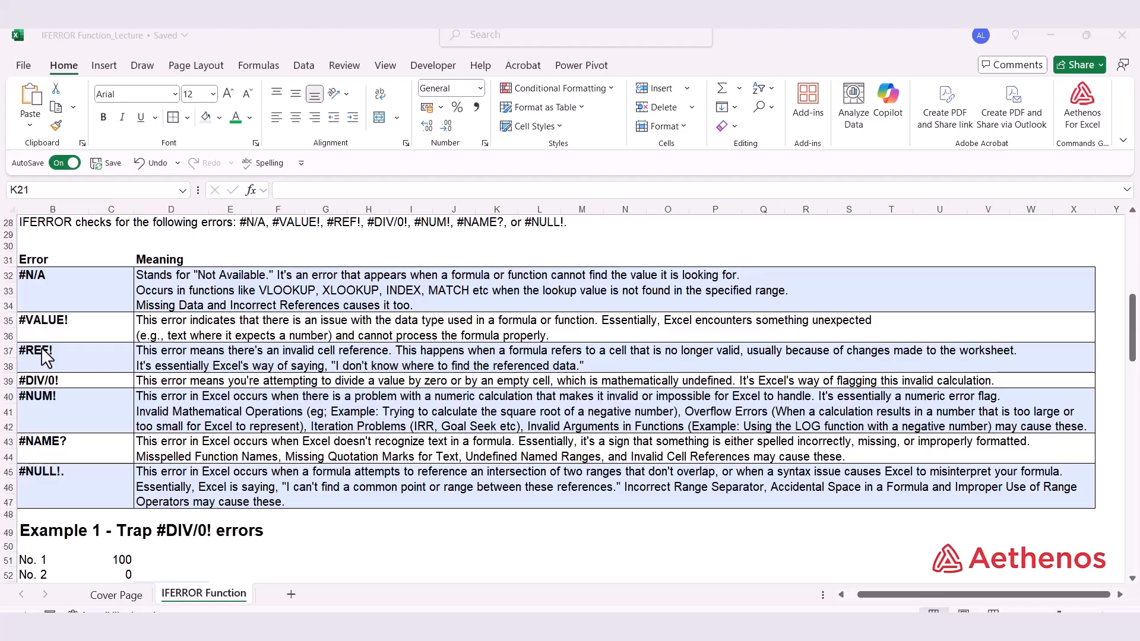
{"action": "left_click", "coordinate": [48, 383]}
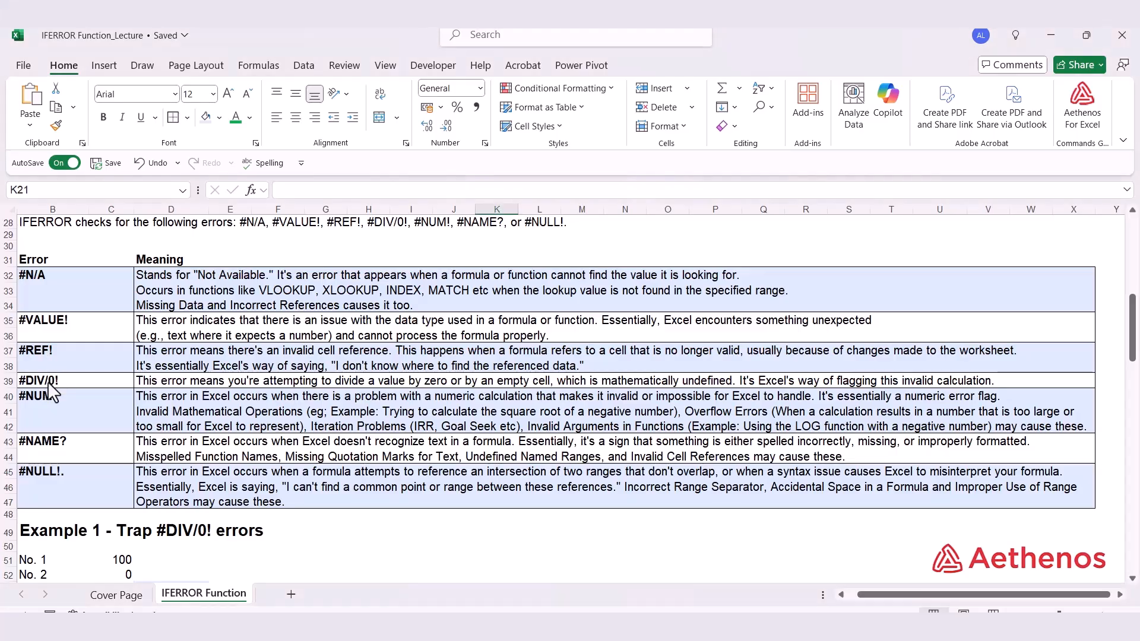
{"action": "left_click", "coordinate": [49, 383]}
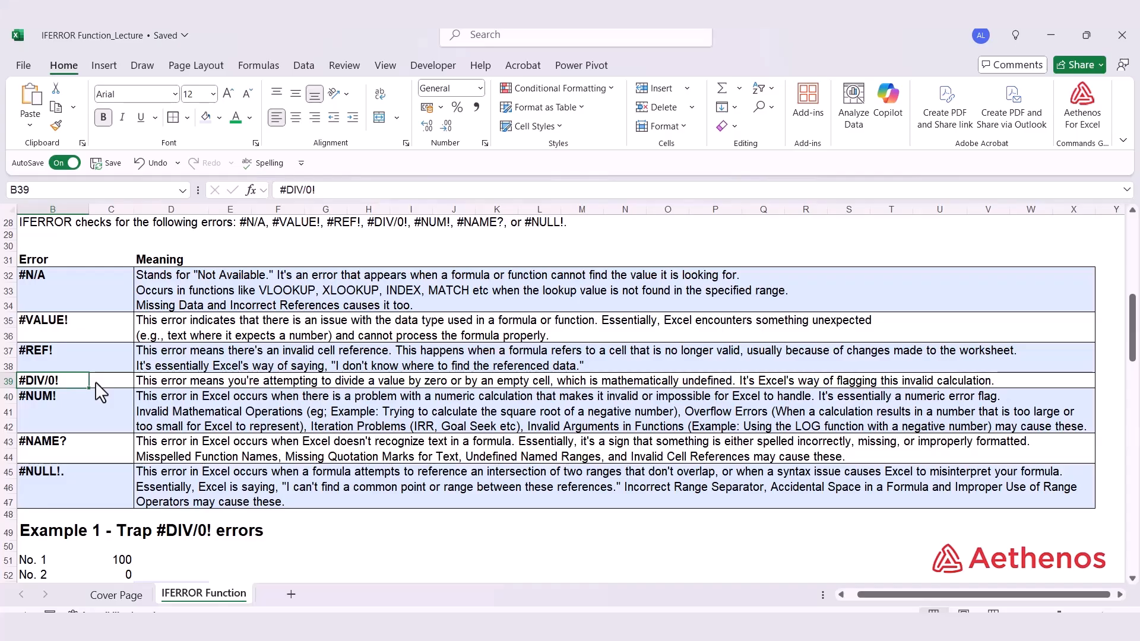
{"action": "left_click", "coordinate": [113, 383]}
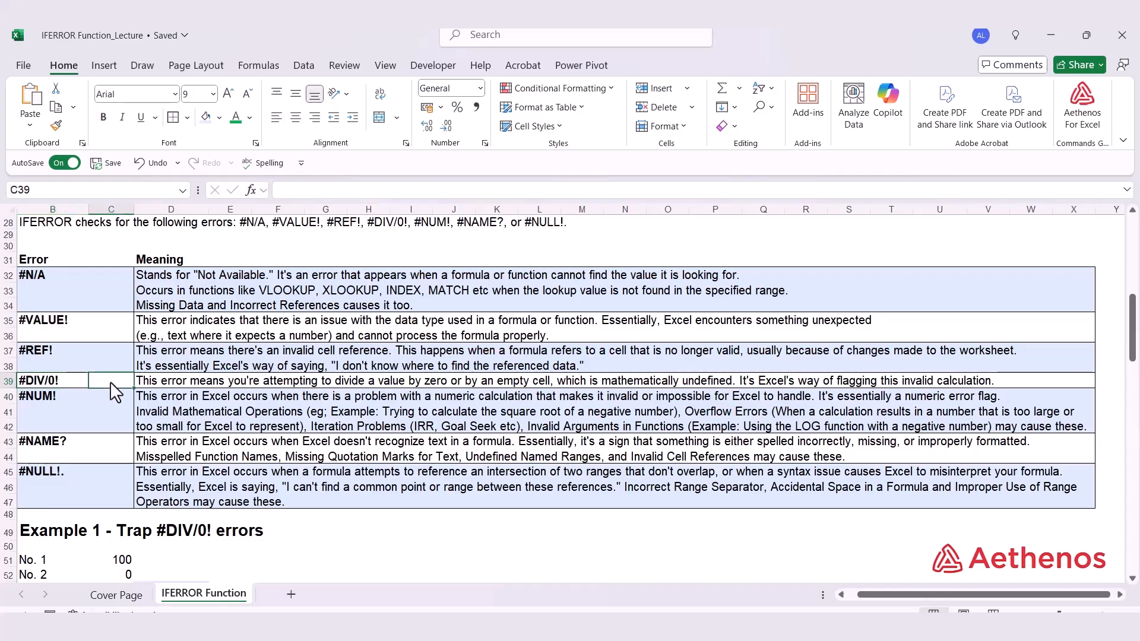
{"action": "scroll", "coordinate": [66, 374], "scroll_direction": "down", "scroll_amount": 2}
{"action": "left_click", "coordinate": [56, 348]}
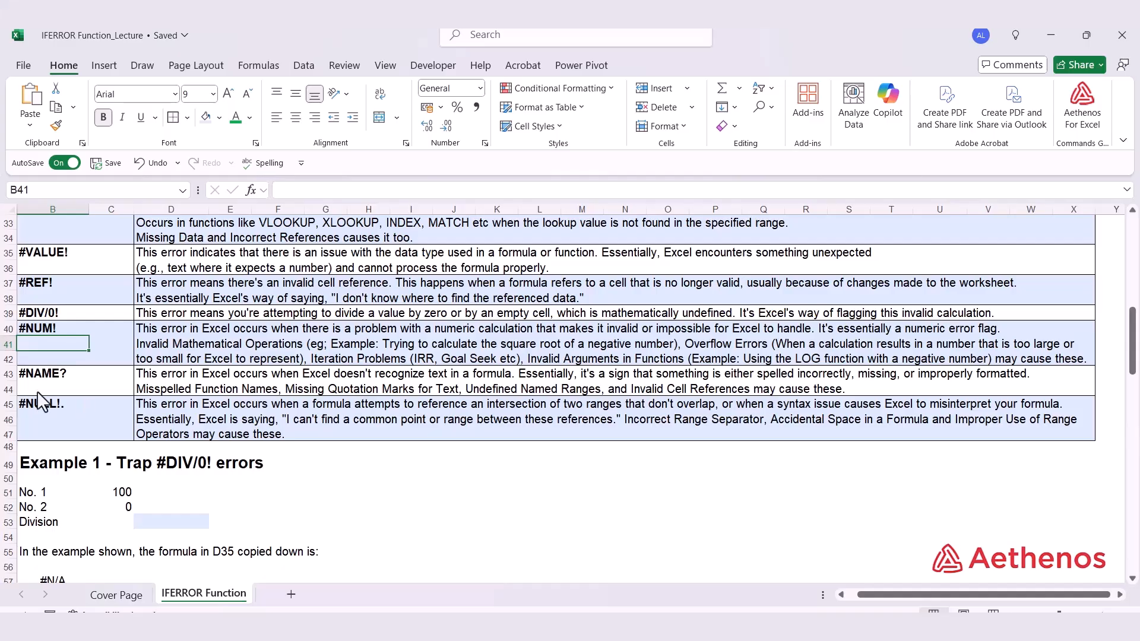
{"action": "scroll", "coordinate": [41, 398], "scroll_direction": "down", "scroll_amount": 2}
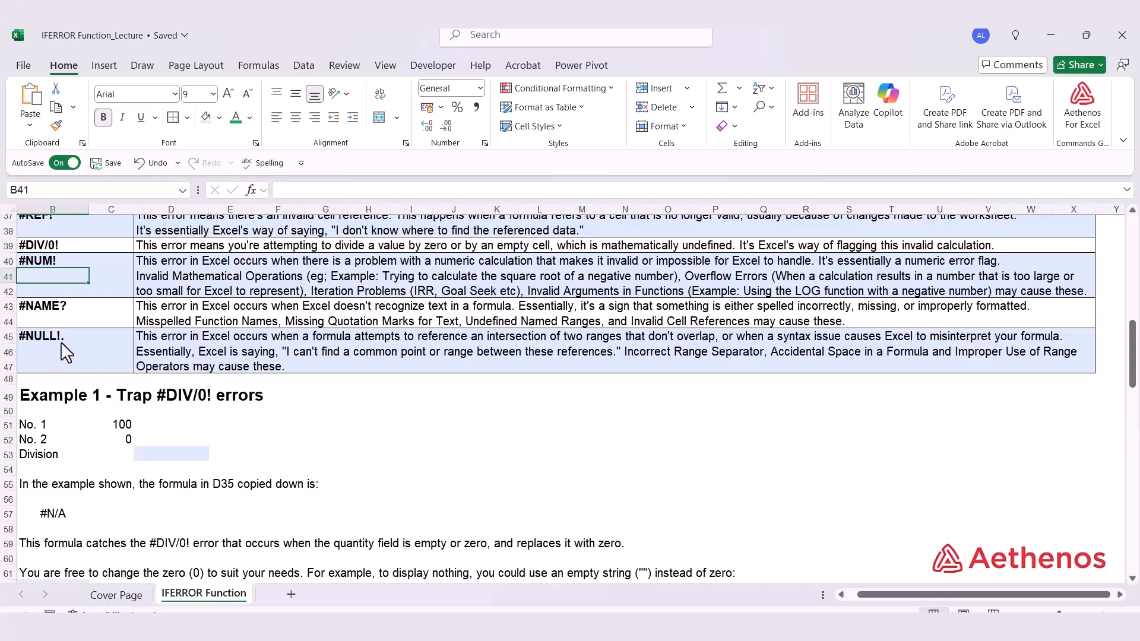
{"action": "scroll", "coordinate": [66, 352], "scroll_direction": "down", "scroll_amount": 3}
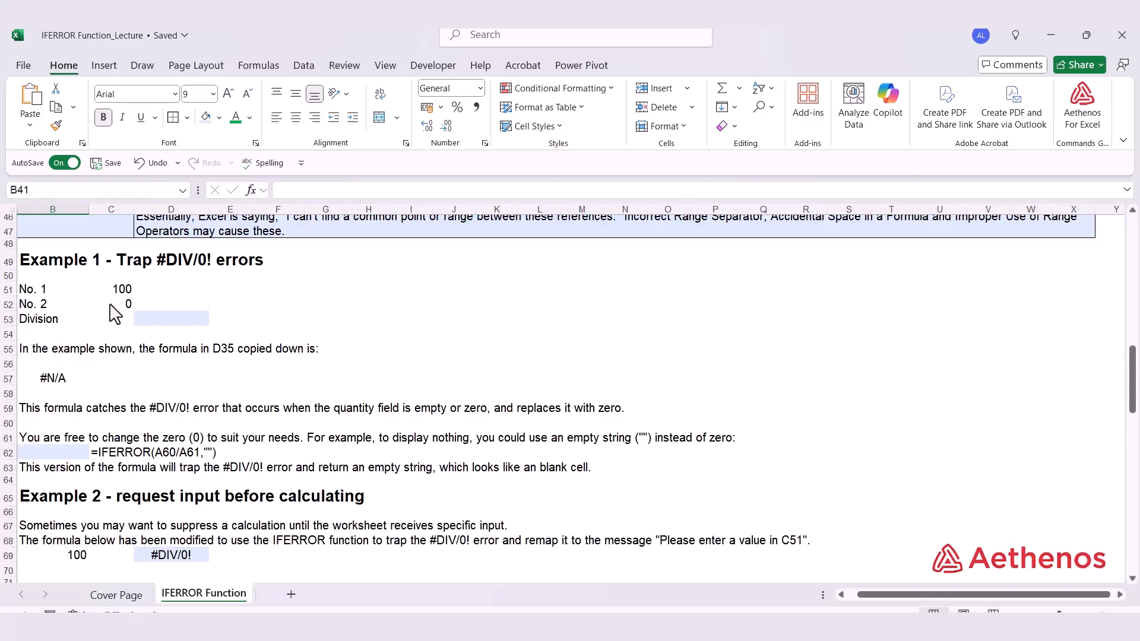
Enter a plain division formula =C51/C52 in the Division cell C53.
{"action": "left_click", "coordinate": [128, 323]}
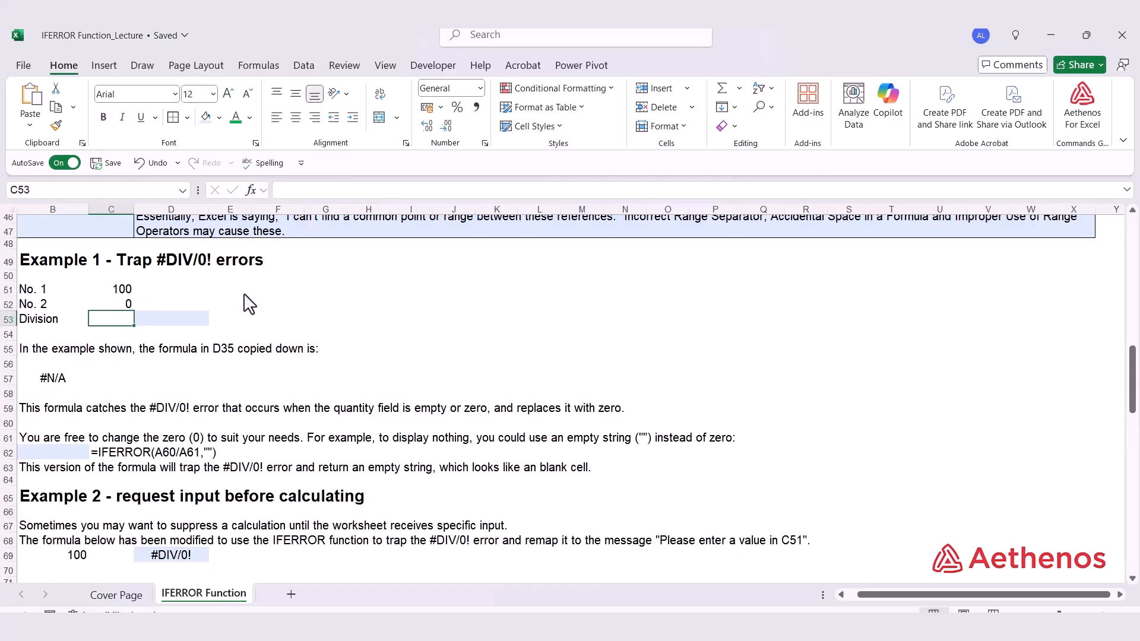
{"action": "type", "text": "="}
{"action": "key", "text": "Up"}
{"action": "key", "text": "Up"}
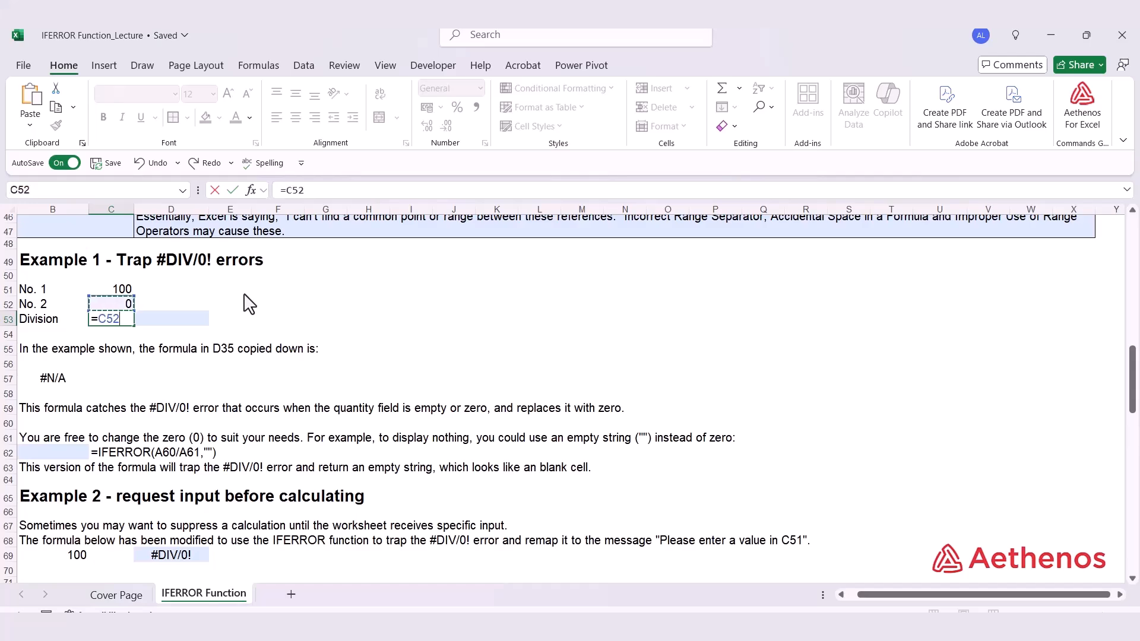
{"action": "type", "text": "/C52"}
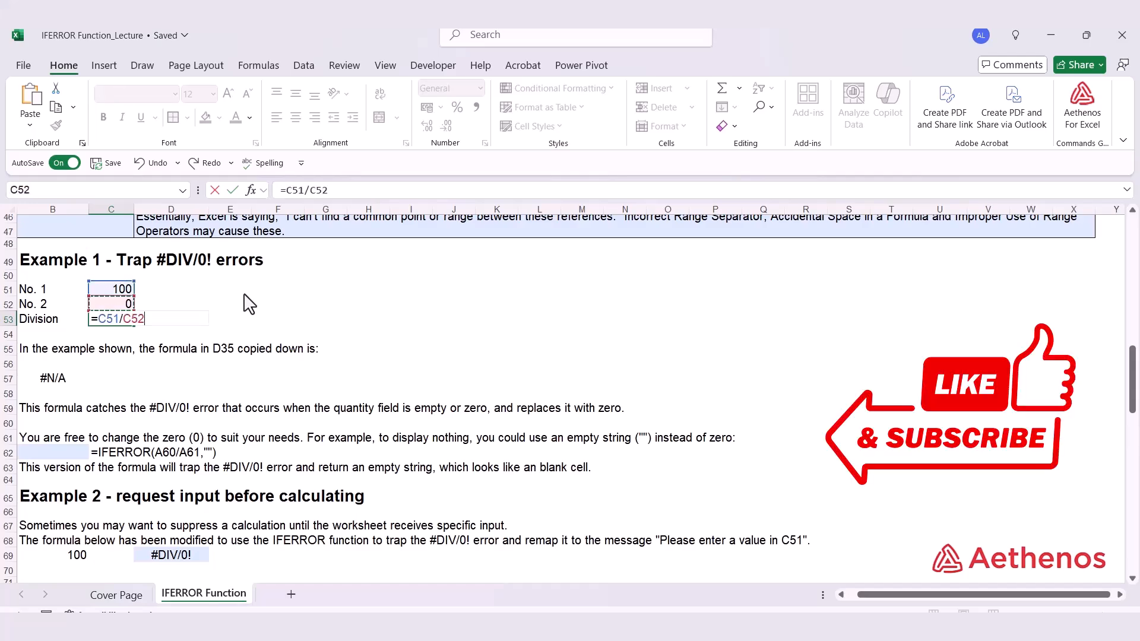
{"action": "key", "text": "Return"}
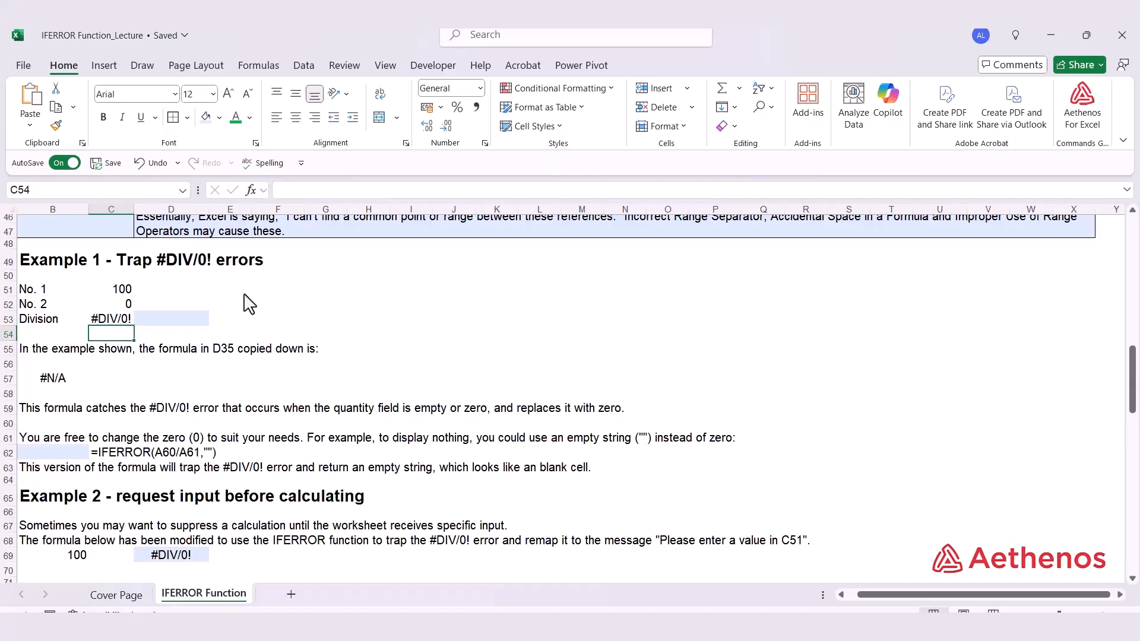
In D53, enter =IFERROR(C51/C52,0) so the division returns 0 instead of an error.
{"action": "key", "text": "Up"}
{"action": "key", "text": "Right"}
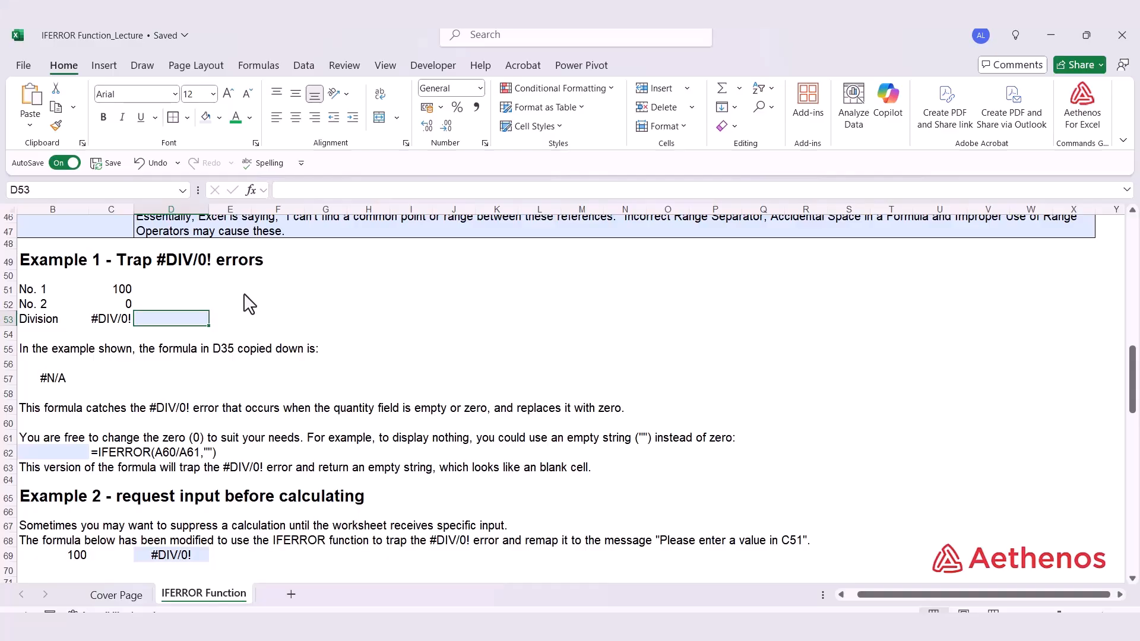
{"action": "type", "text": "="}
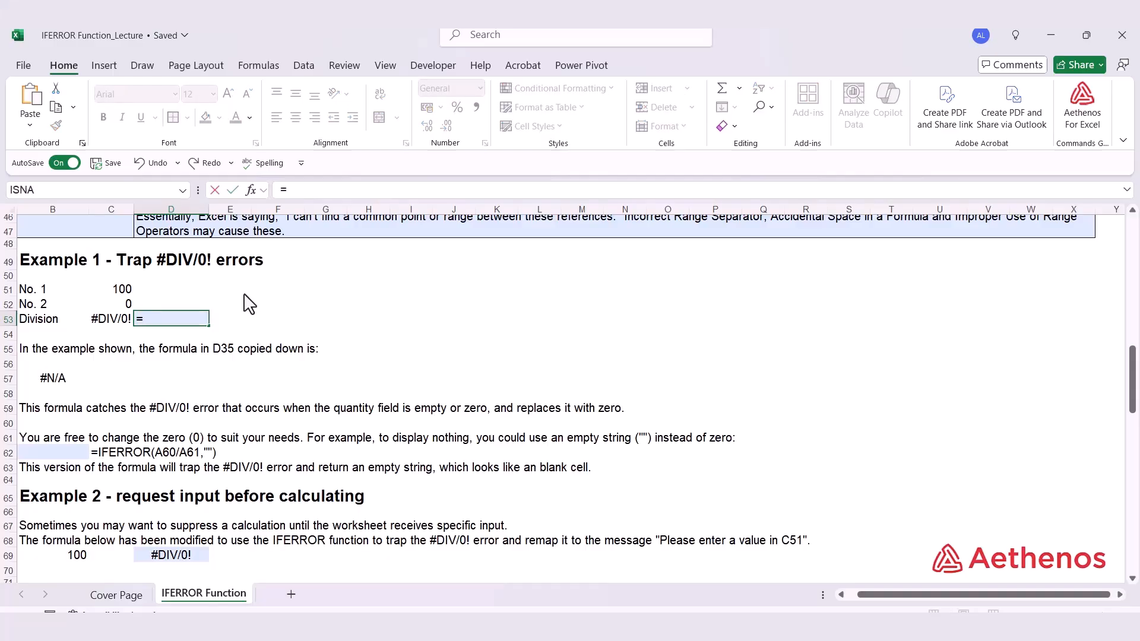
{"action": "type", "text": "if"}
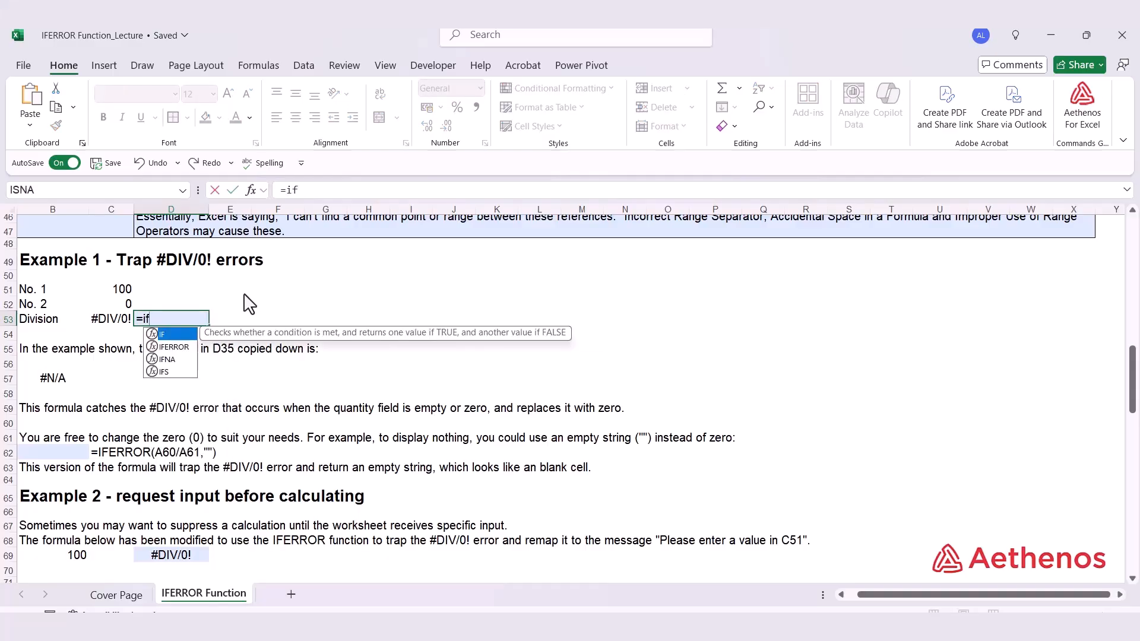
{"action": "key", "text": "Down"}
{"action": "type", "text": "`"}
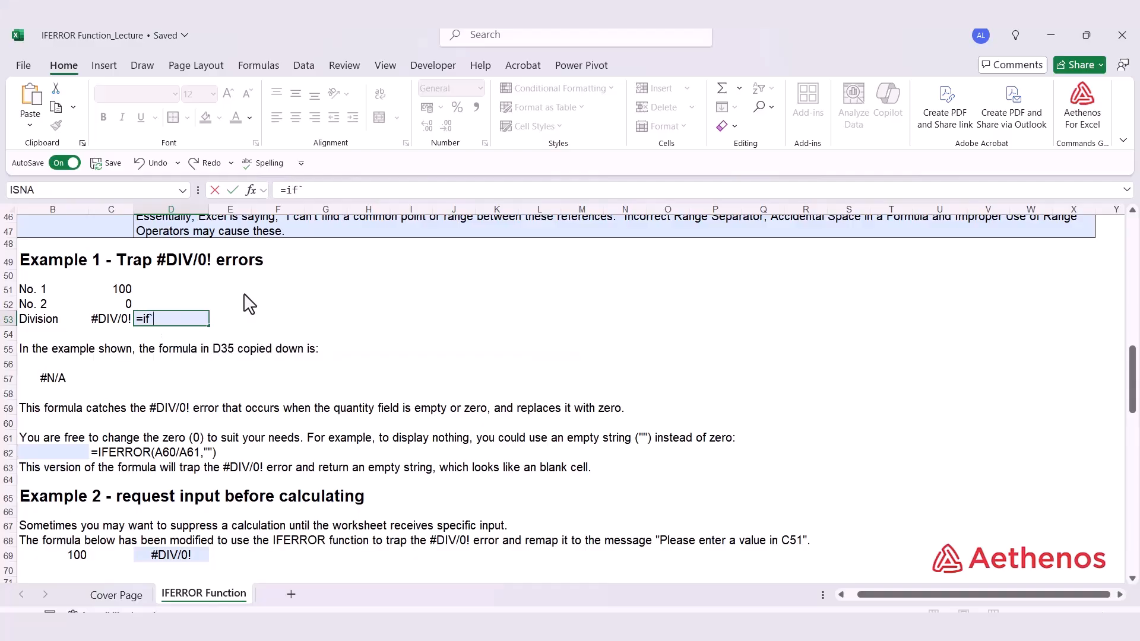
{"action": "key", "text": "BackSpace"}
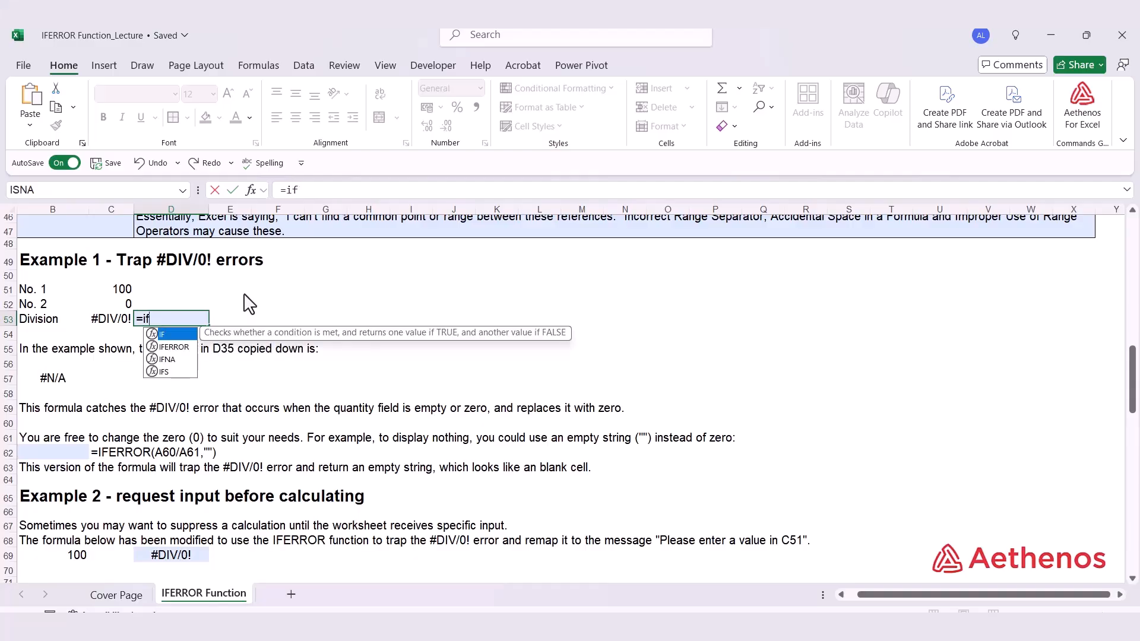
{"action": "key", "text": "Down"}
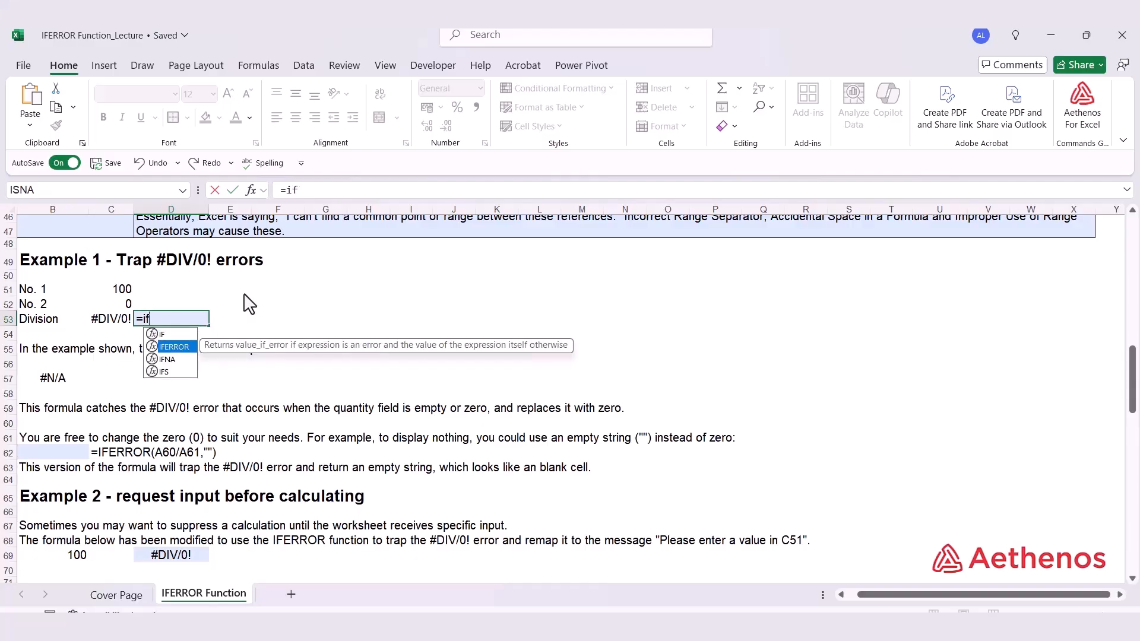
{"action": "key", "text": "Tab"}
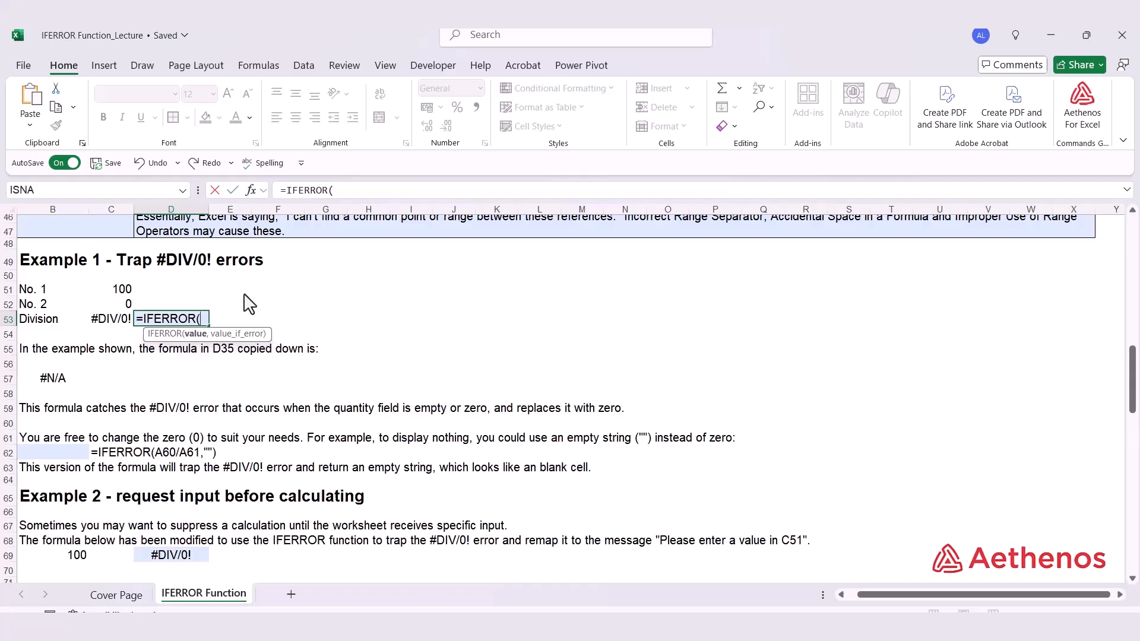
{"action": "left_click", "coordinate": [119, 292]}
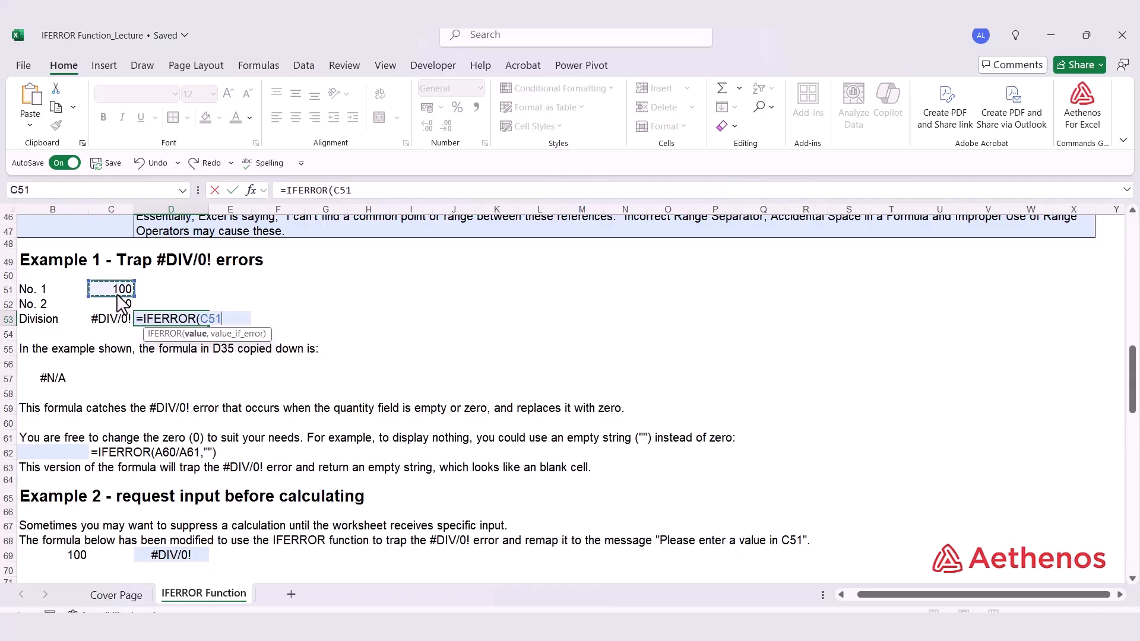
{"action": "type", "text": "/"}
{"action": "left_click", "coordinate": [111, 307]}
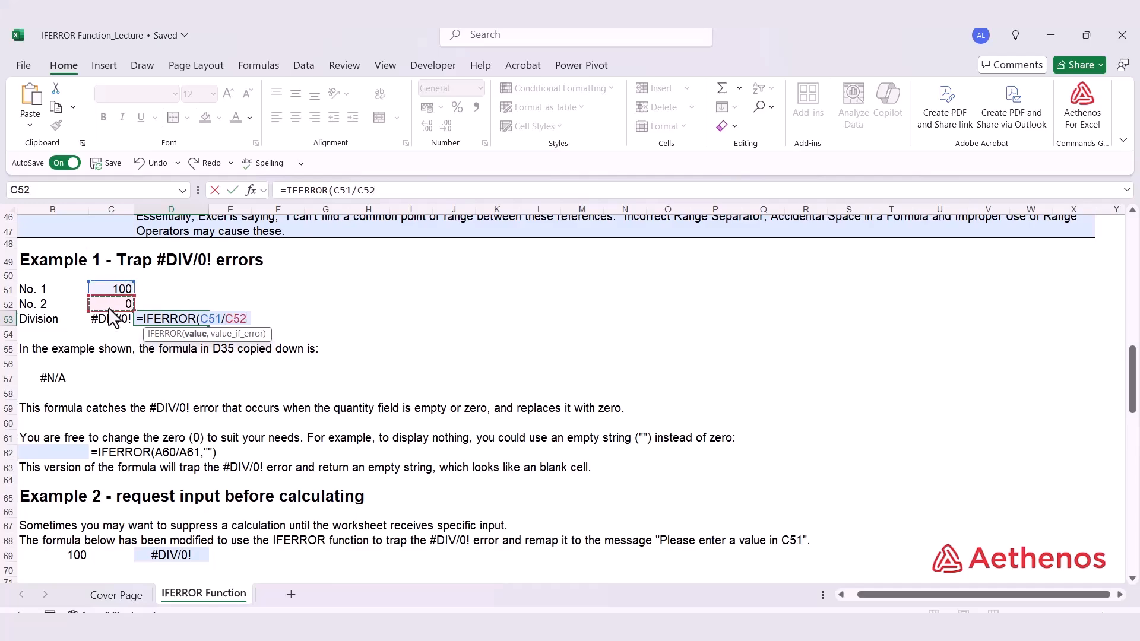
{"action": "type", "text": ","}
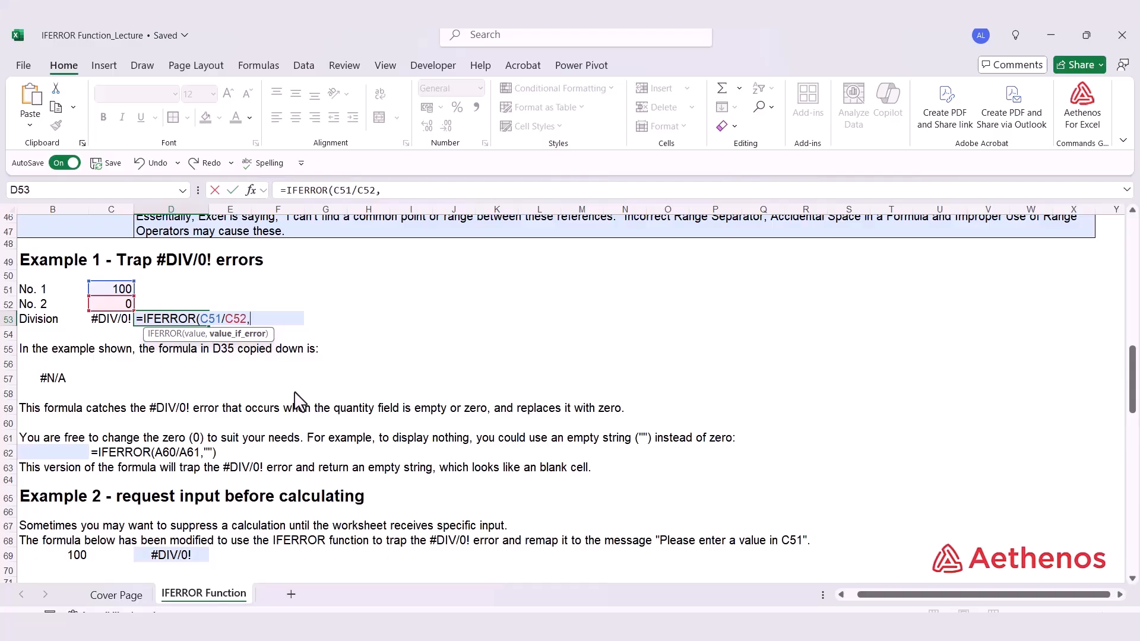
{"action": "type", "text": "0"}
{"action": "type", "text": ")"}
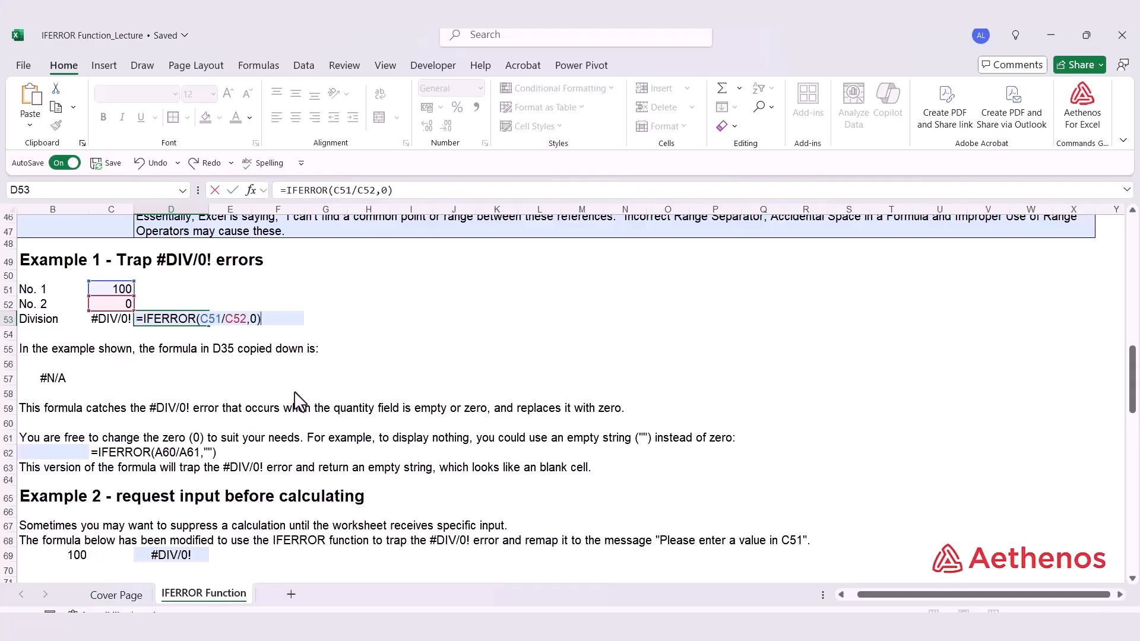
{"action": "key", "text": "Return"}
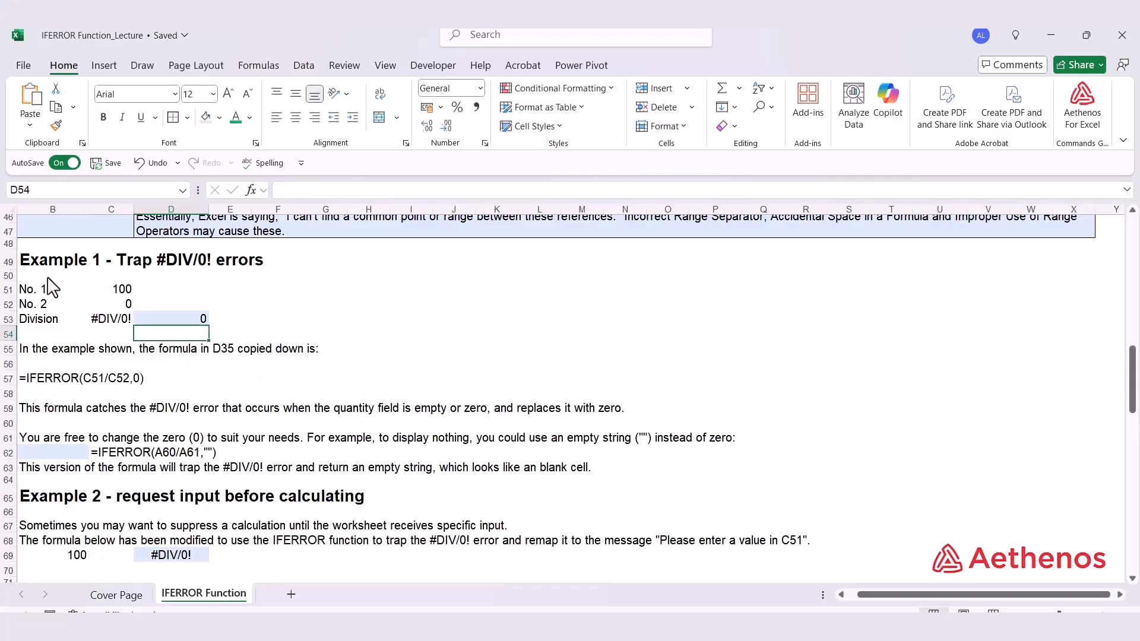
Change the No. 2 value in C52 to 4.
{"action": "left_click", "coordinate": [159, 319]}
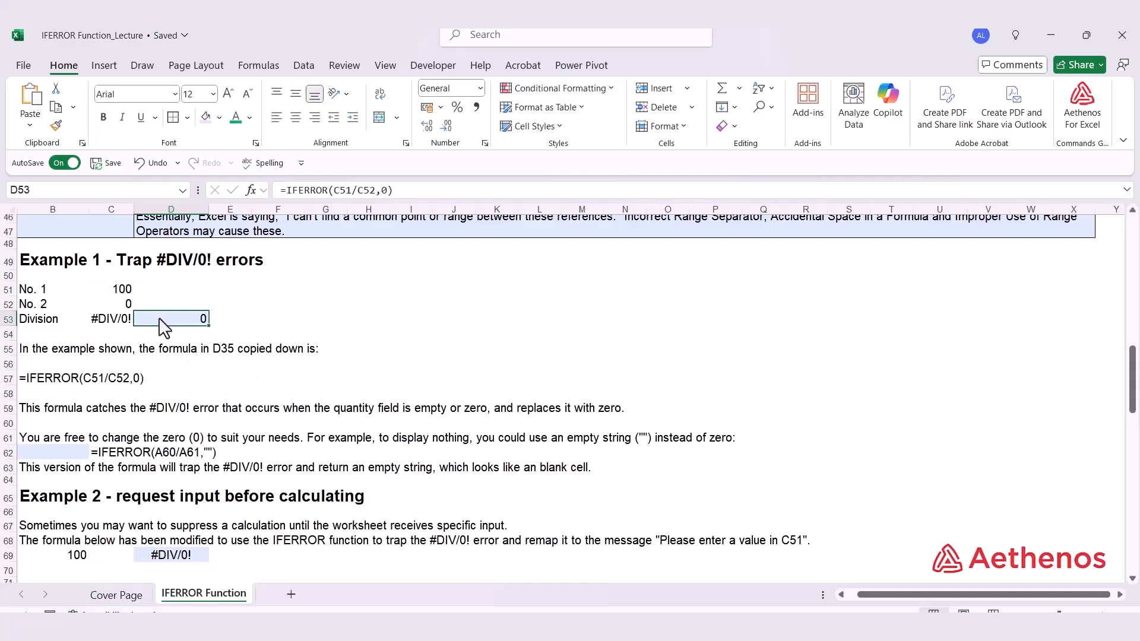
{"action": "left_click", "coordinate": [123, 302]}
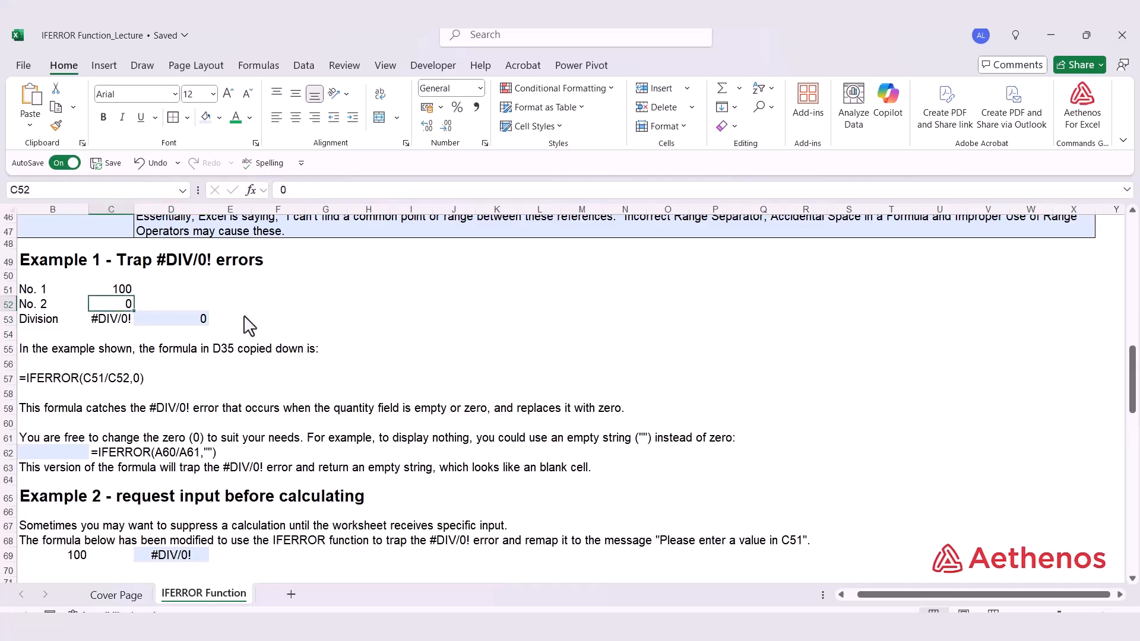
{"action": "type", "text": "4"}
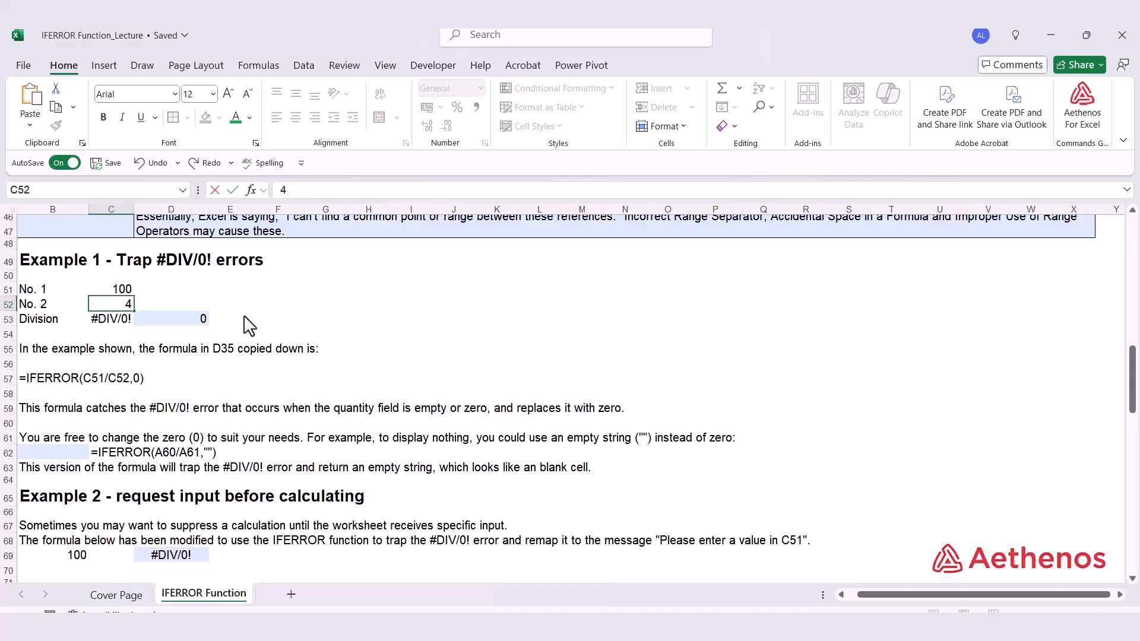
{"action": "key", "text": "Return"}
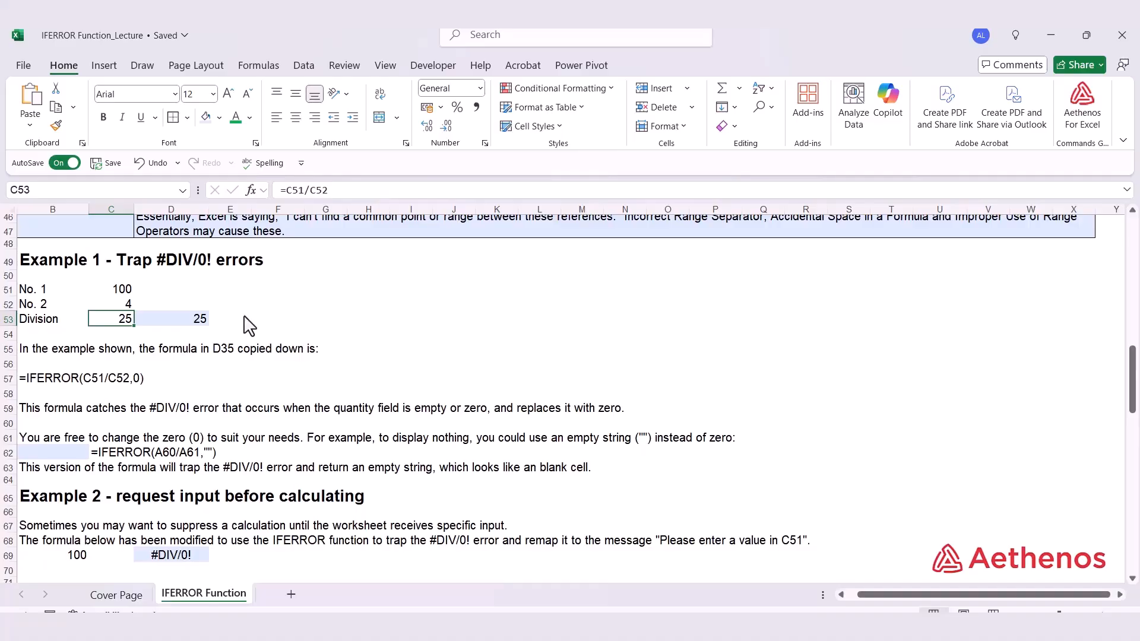
Edit the D53 formula to =IFERROR(C51/C52,"") so errors return an empty string instead of 0.
{"action": "double_click", "coordinate": [146, 324]}
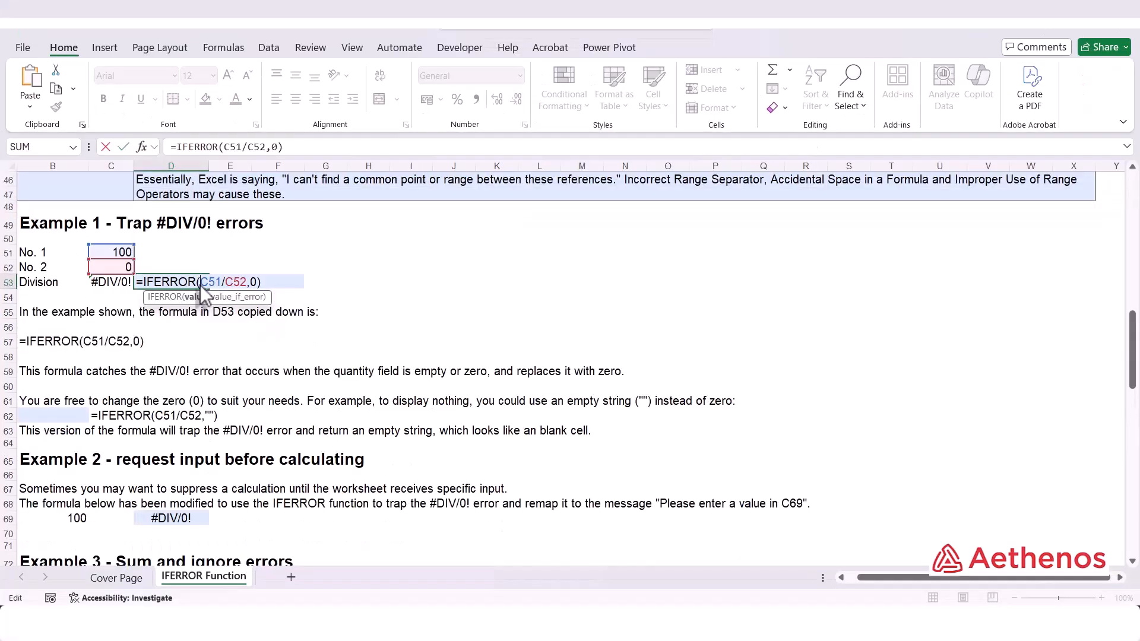
{"action": "left_click_drag", "start_coordinate": [256, 284], "coordinate": [249, 284]}
{"action": "type", "text": "\"\""}
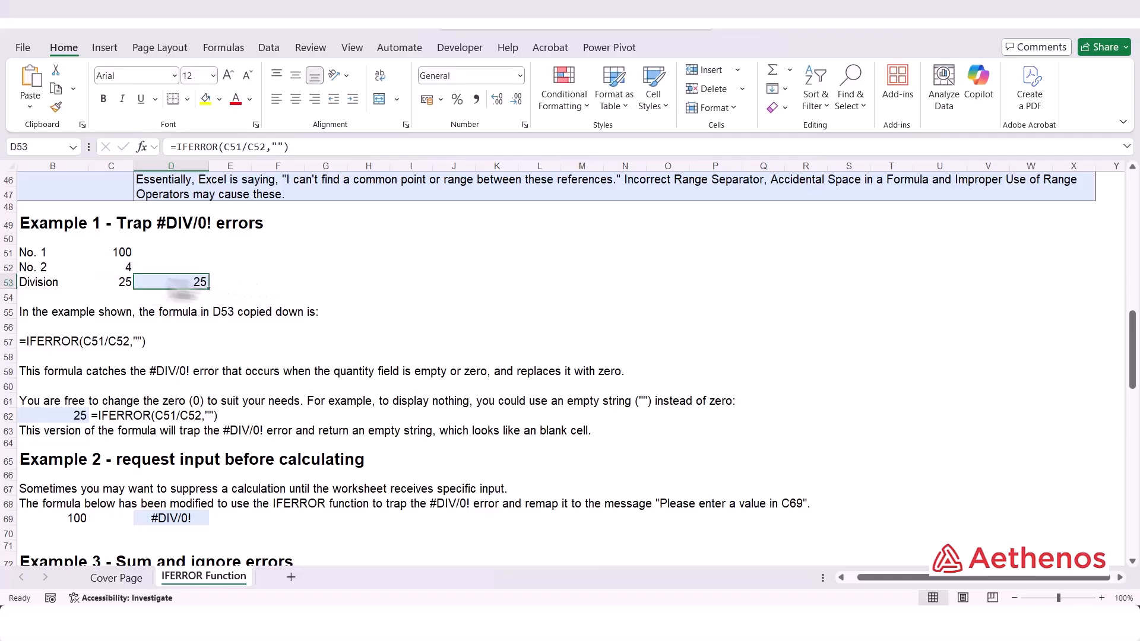
Set the No. 2 value in C52 to 0.
{"action": "left_click", "coordinate": [119, 267]}
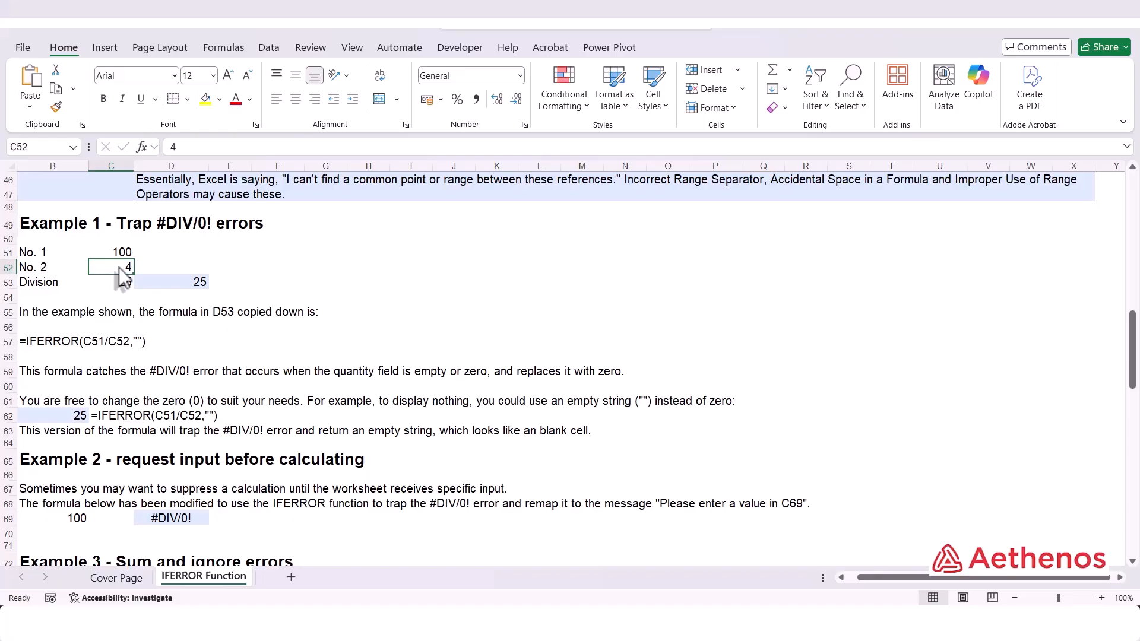
{"action": "type", "text": "0"}
{"action": "key", "text": "Return"}
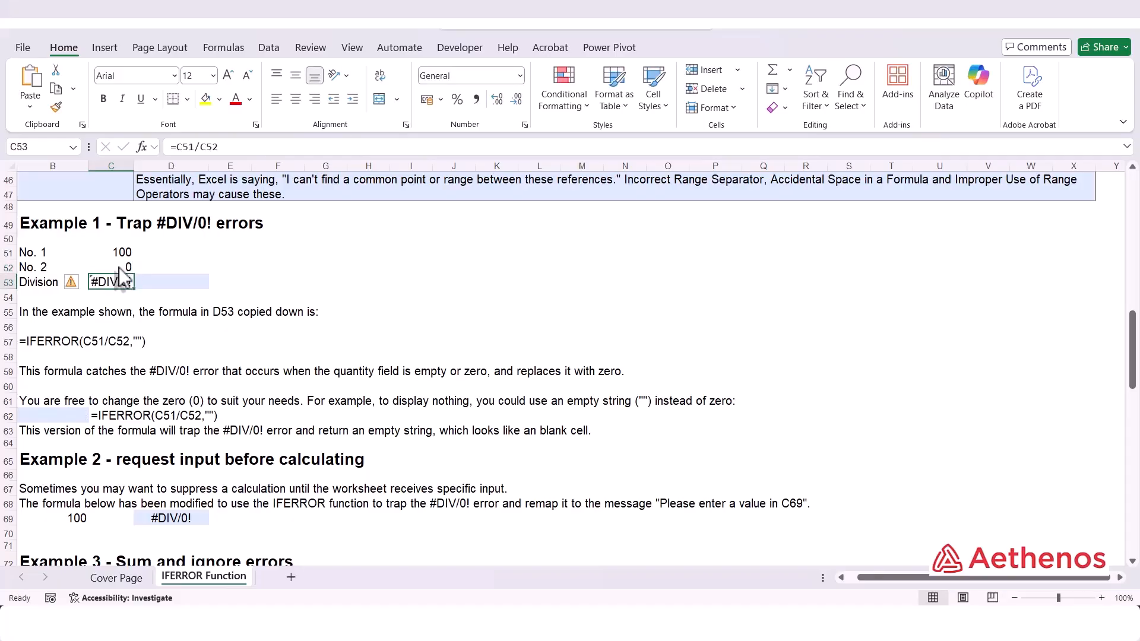
Open the D53 division formula for inspection and leave it unchanged.
{"action": "left_click", "coordinate": [168, 283]}
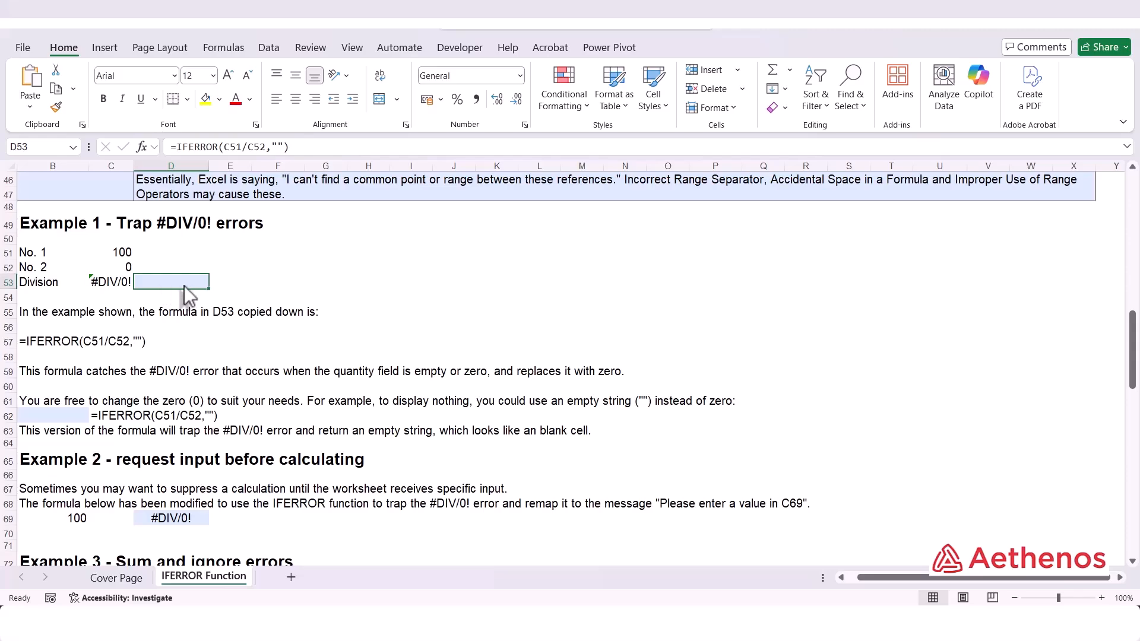
{"action": "double_click", "coordinate": [184, 286]}
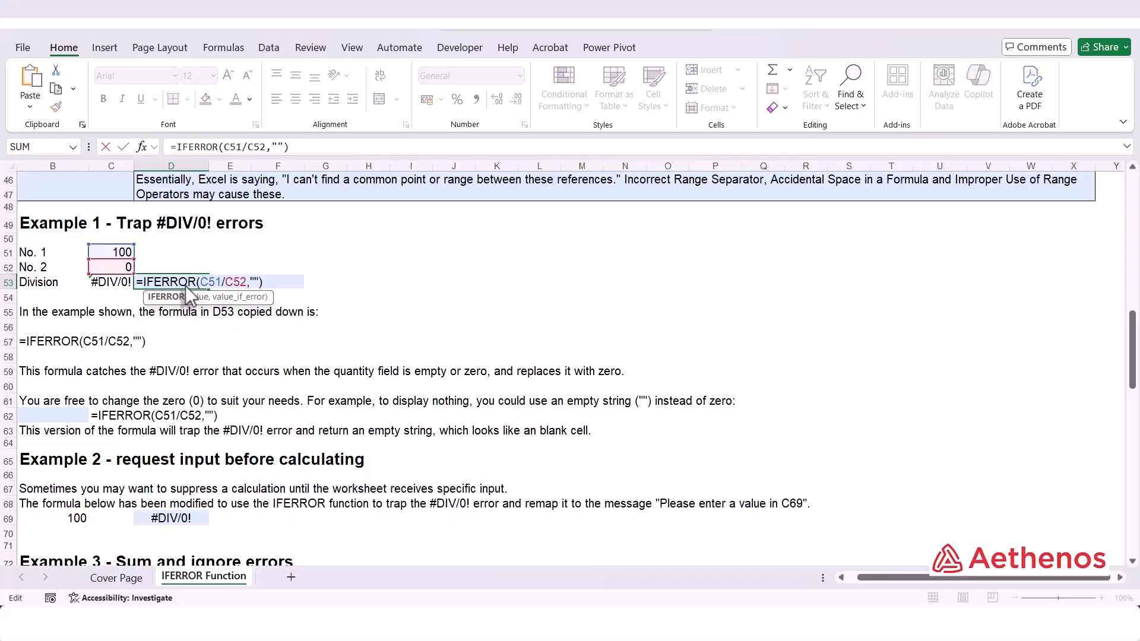
{"action": "key", "text": "Escape"}
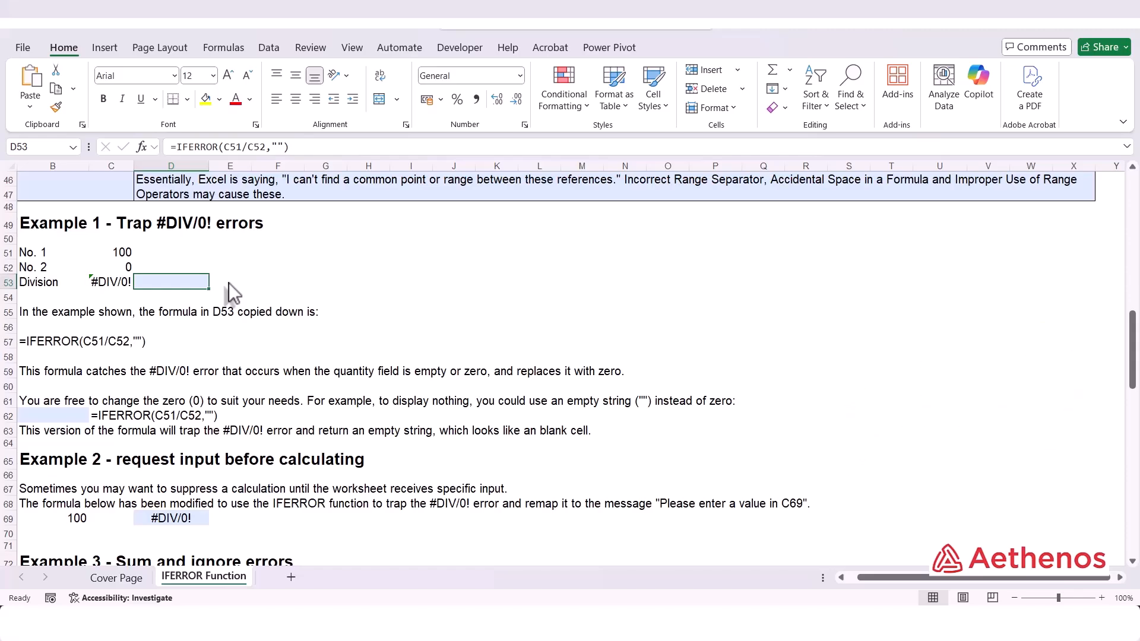
Inspect the plain division formula =B69/C69 in D69 of Example 2, leaving it unchanged.
{"action": "scroll", "coordinate": [291, 298], "scroll_direction": "down", "scroll_amount": 3}
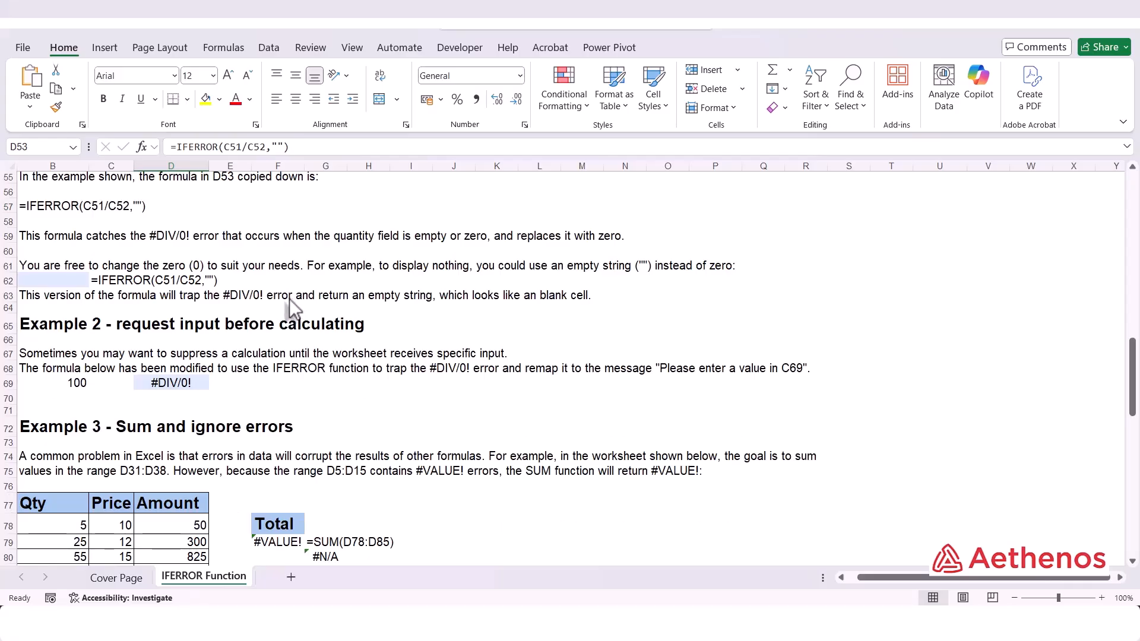
{"action": "scroll", "coordinate": [289, 298], "scroll_direction": "down", "scroll_amount": 2}
{"action": "left_click", "coordinate": [203, 314]}
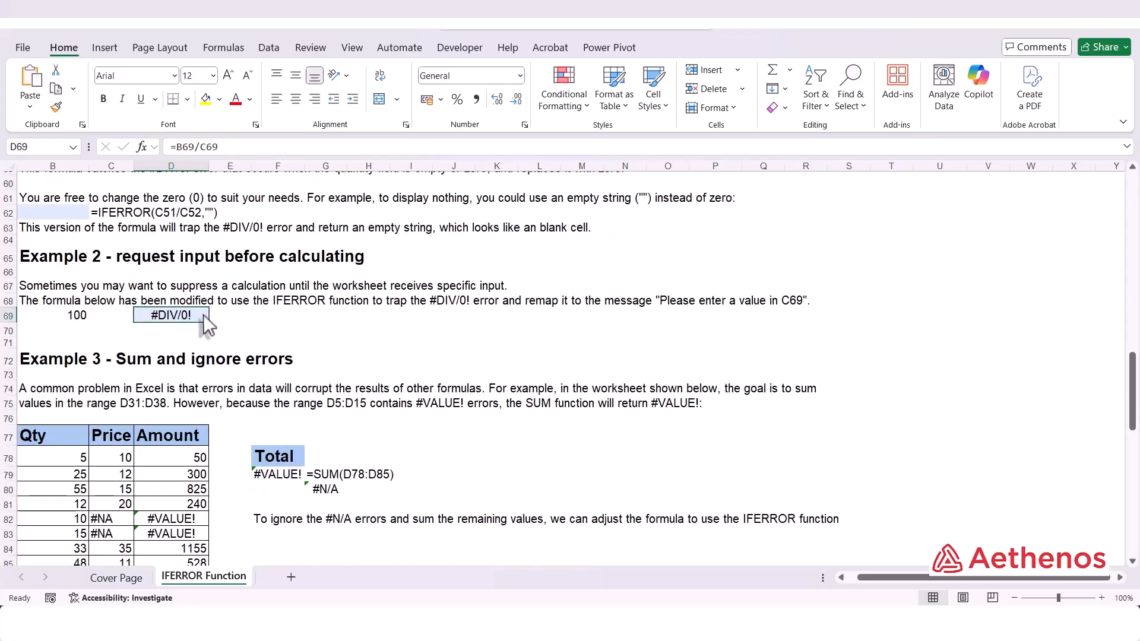
{"action": "double_click", "coordinate": [199, 315]}
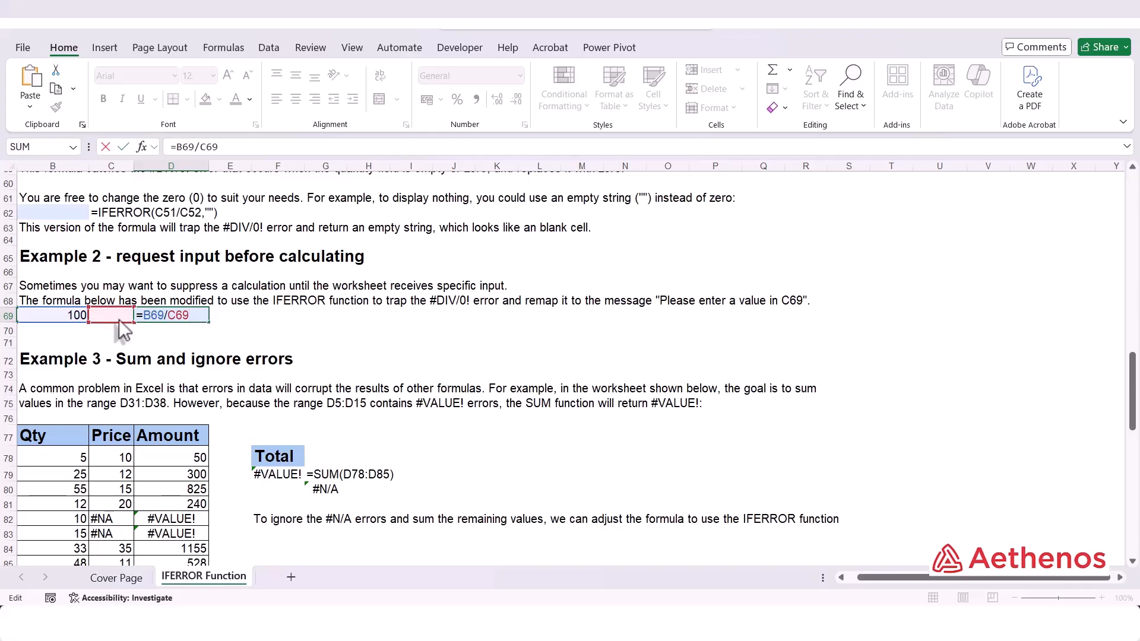
{"action": "key", "text": "ctrl+Return"}
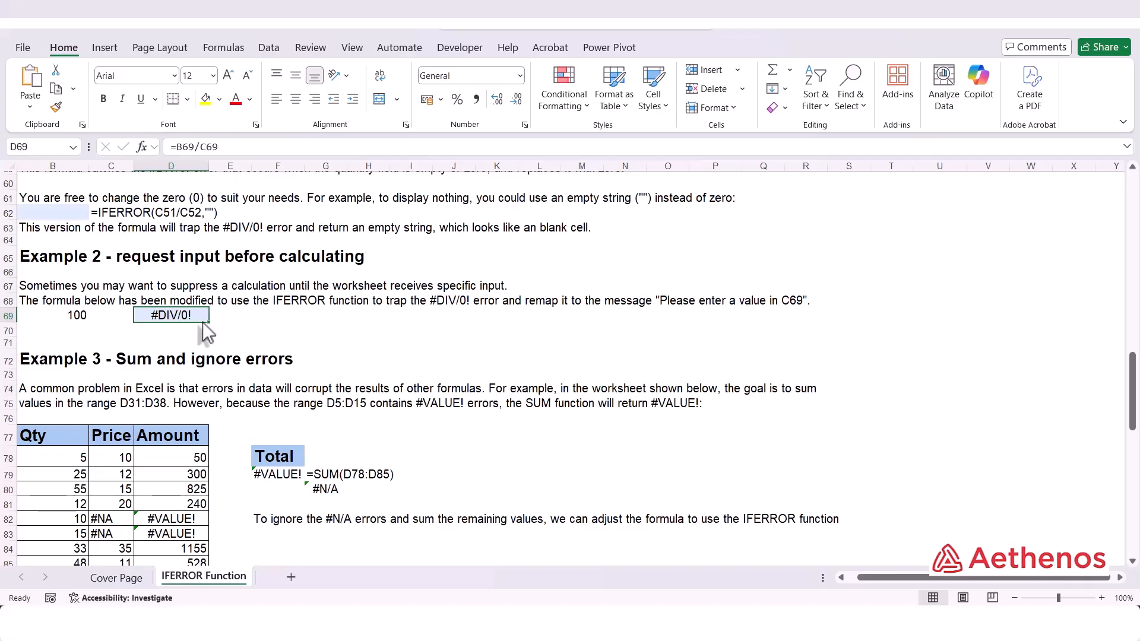
Enter 4 as the divisor in C69.
{"action": "left_click", "coordinate": [109, 320]}
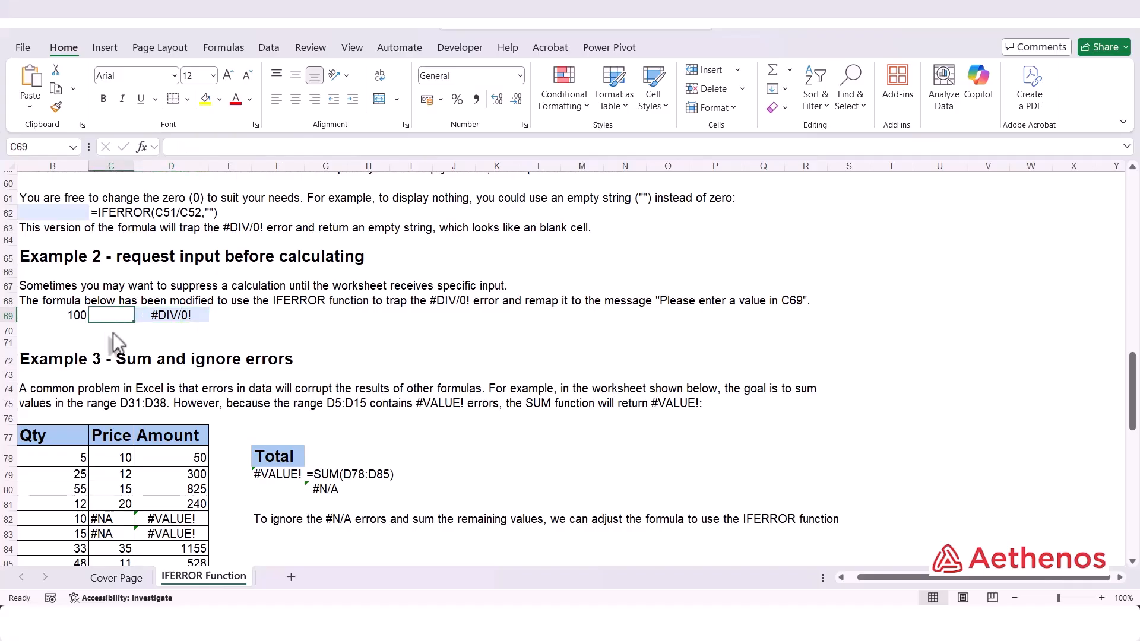
{"action": "type", "text": "4"}
{"action": "key", "text": "Return"}
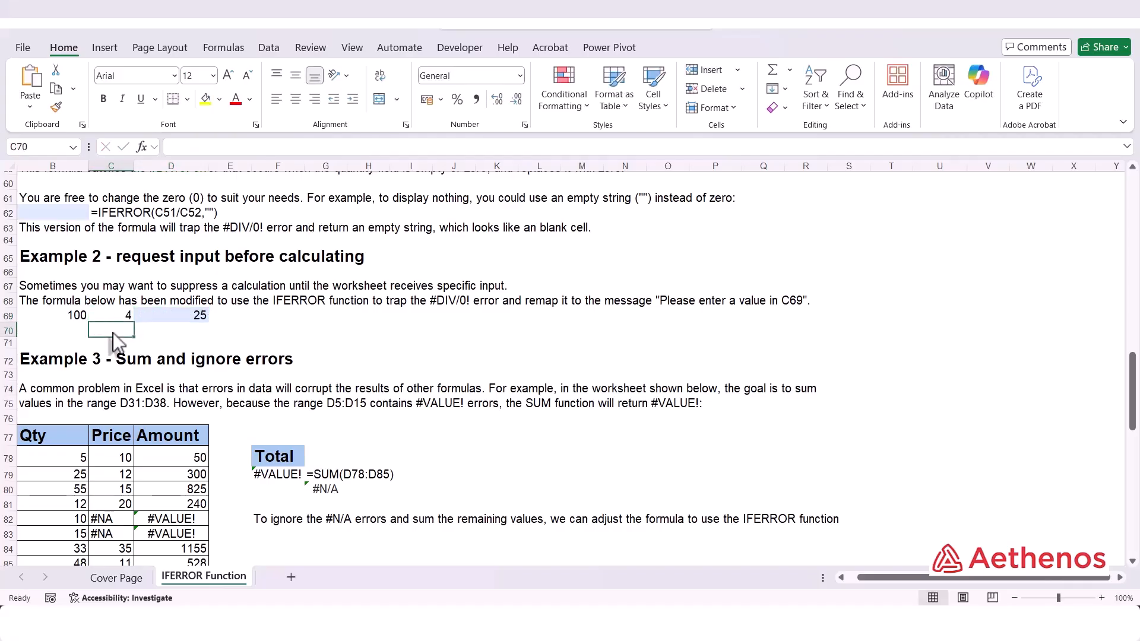
Rewrite D69 as =IFERROR(B69/C69,"Please enter a value in C69") so a missing divisor shows a prompt message.
{"action": "left_click", "coordinate": [162, 319]}
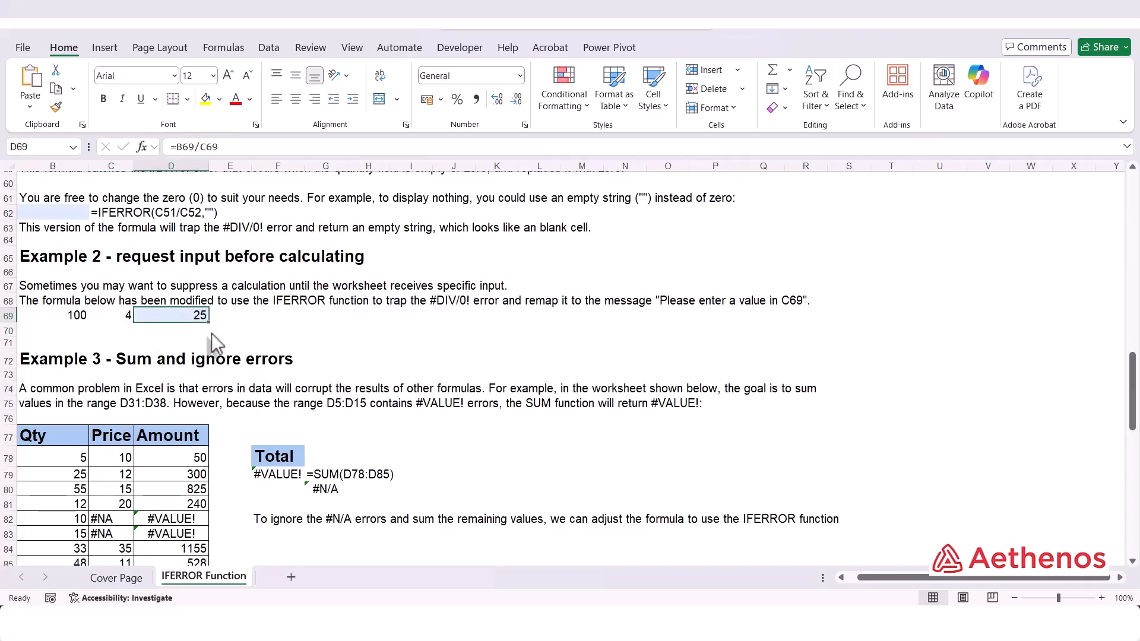
{"action": "double_click", "coordinate": [184, 315]}
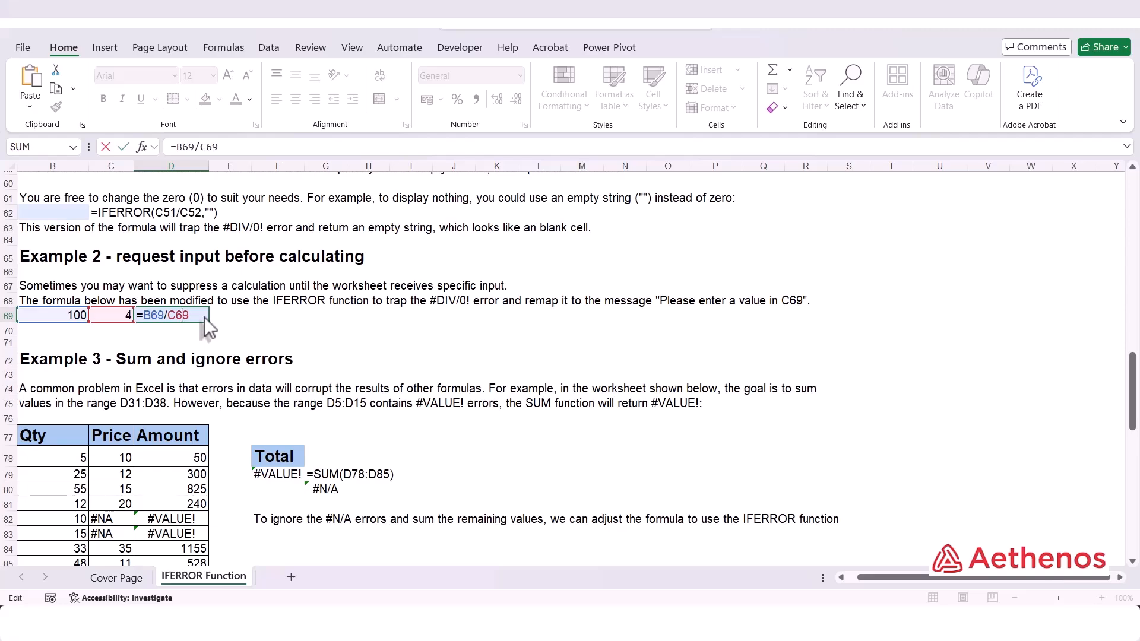
{"action": "key", "text": "Escape"}
{"action": "double_click", "coordinate": [186, 317]}
{"action": "key", "text": "Escape"}
{"action": "type", "text": "=if"}
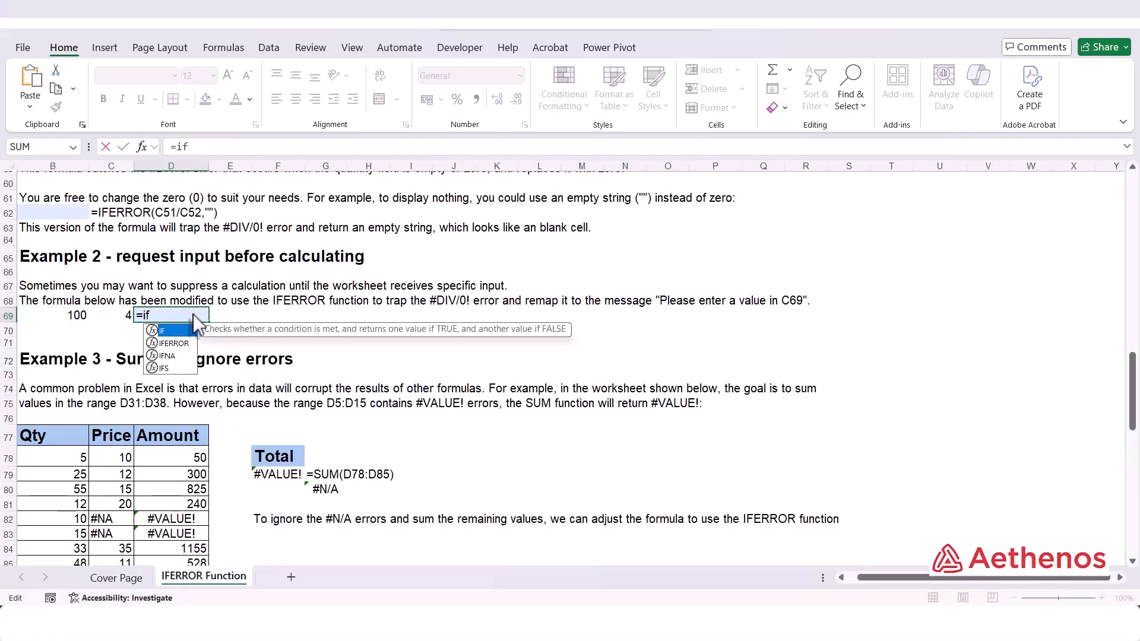
{"action": "key", "text": "Down"}
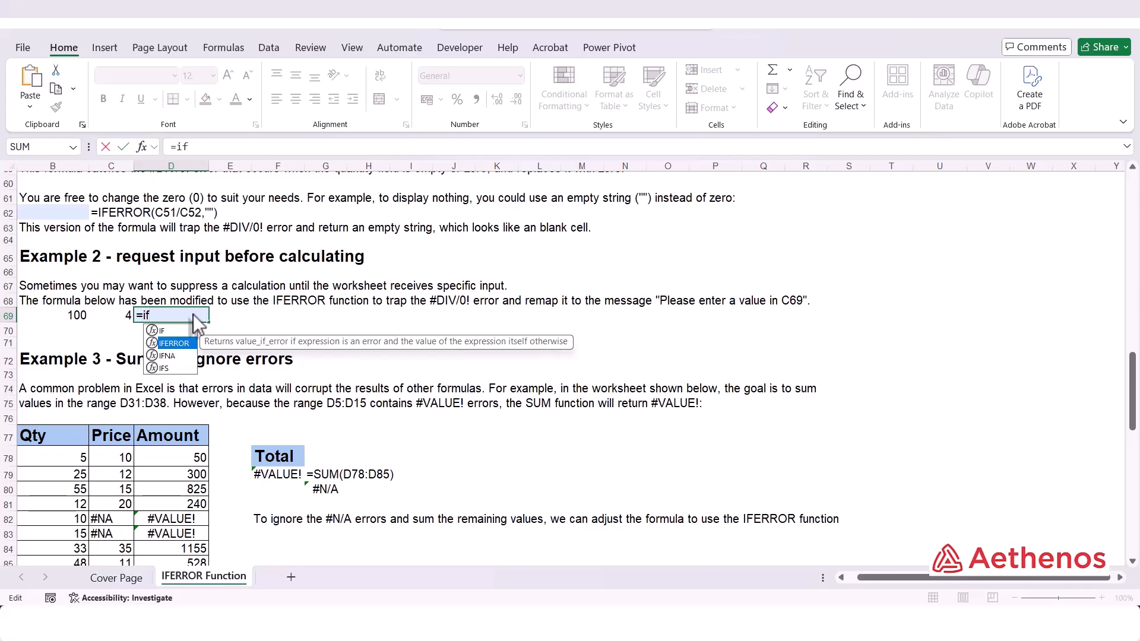
{"action": "key", "text": "Tab"}
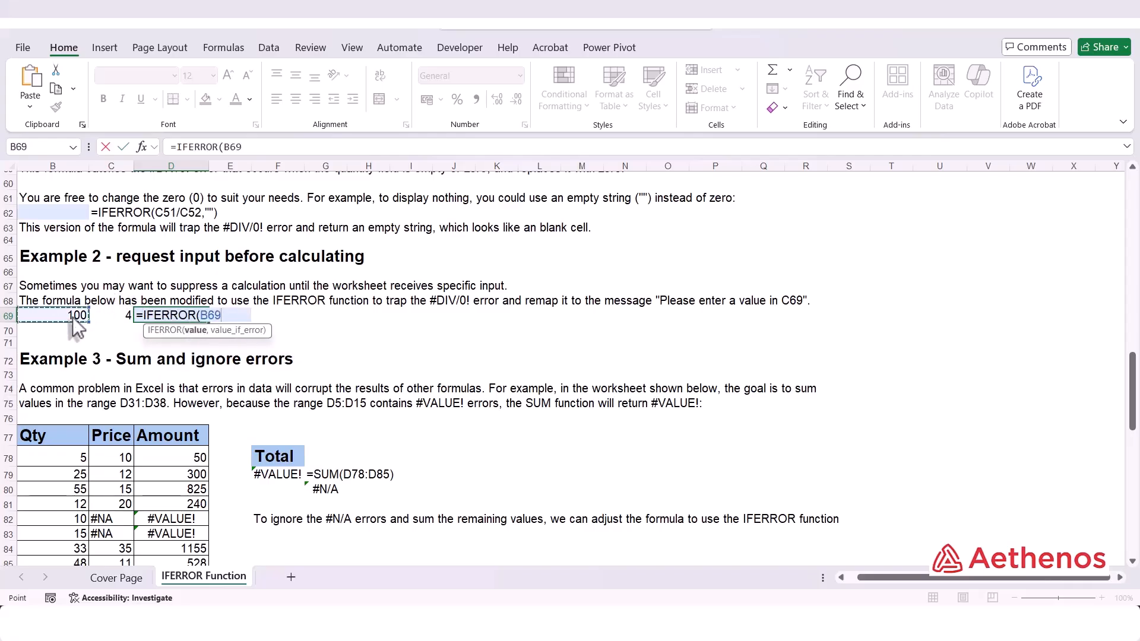
{"action": "type", "text": "/"}
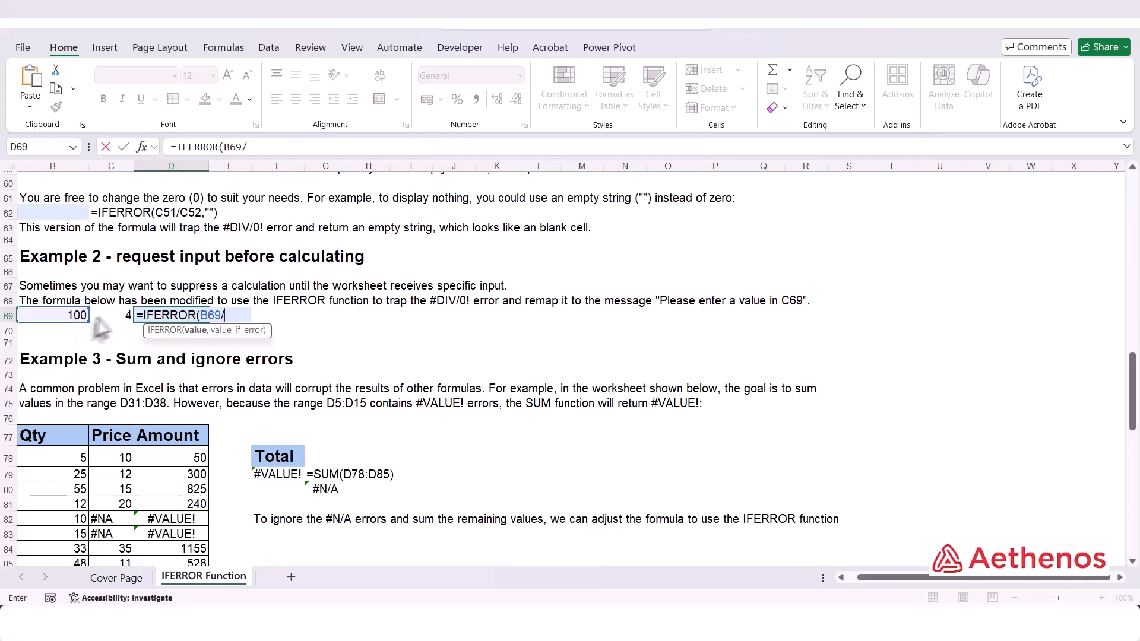
{"action": "left_click", "coordinate": [114, 319]}
{"action": "type", "text": ","}
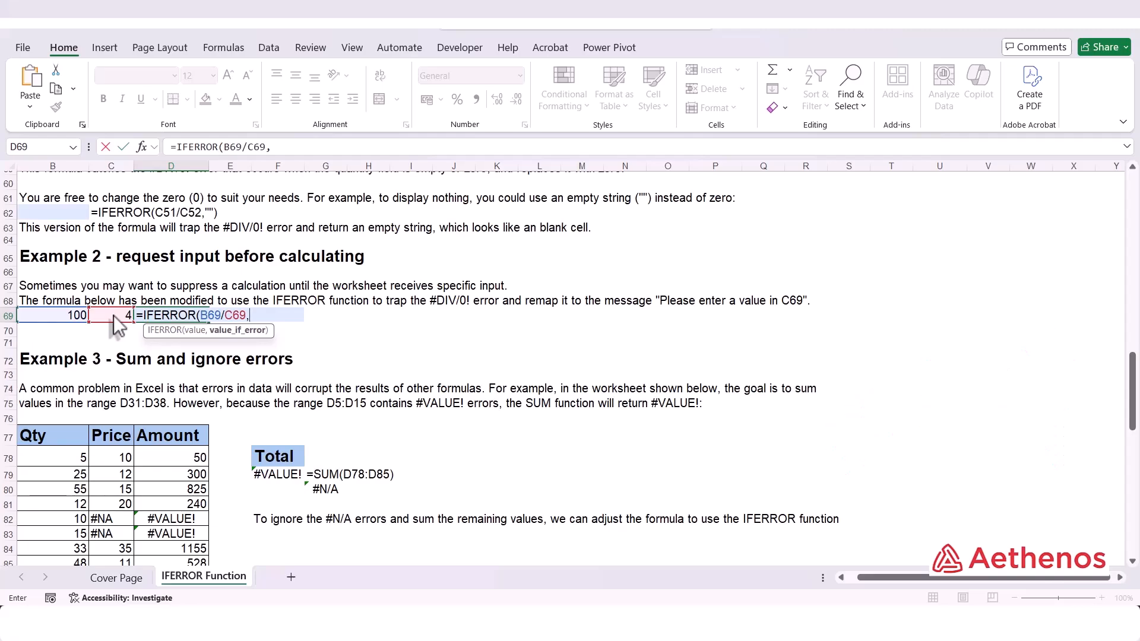
{"action": "type", "text": "\"Please eb"}
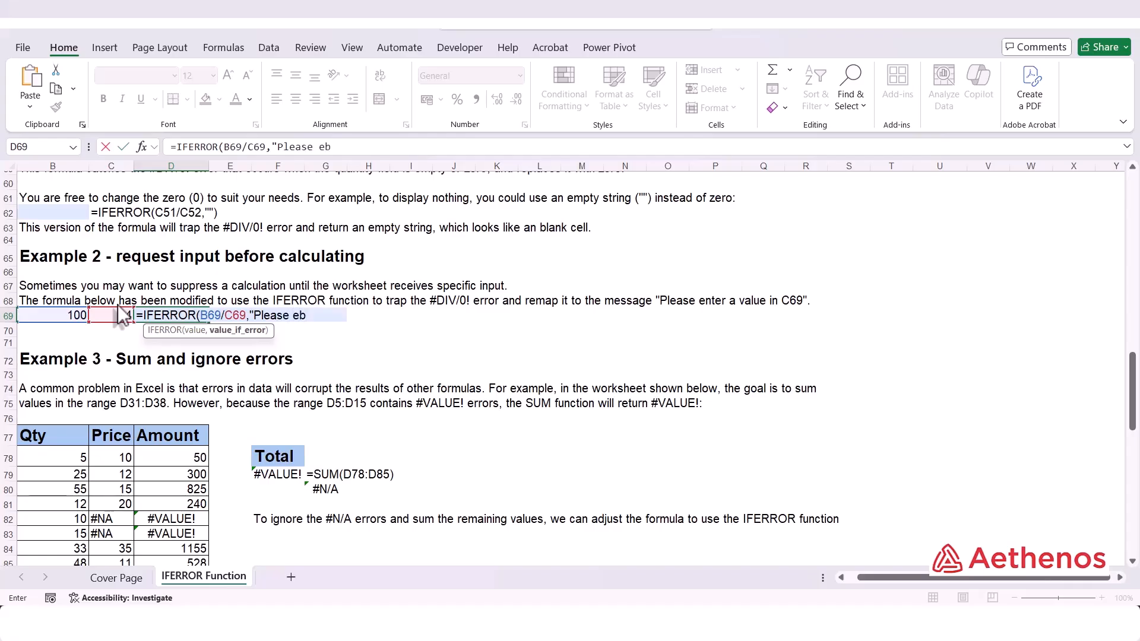
{"action": "key", "text": "BackSpace"}
{"action": "type", "text": "nter a va"}
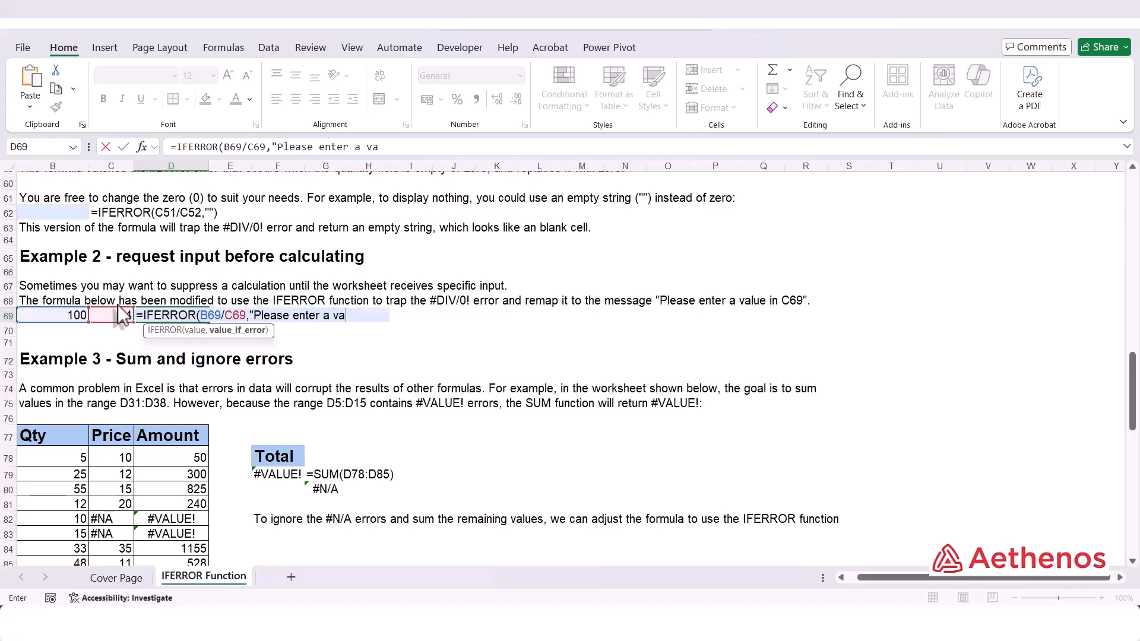
{"action": "type", "text": "lue in"}
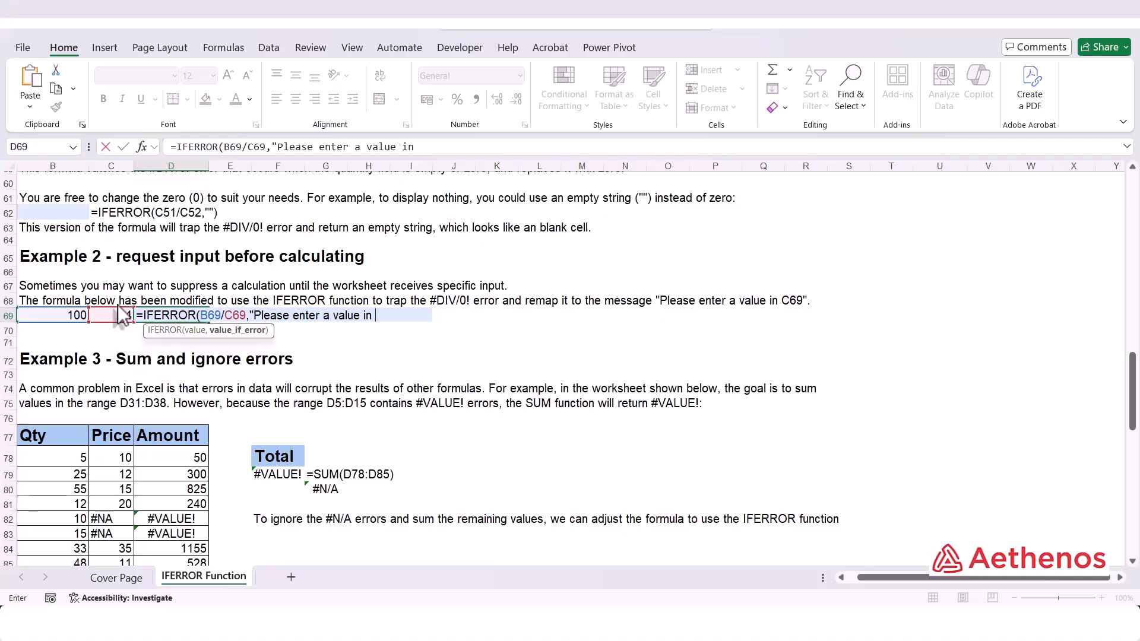
{"action": "type", "text": " C"}
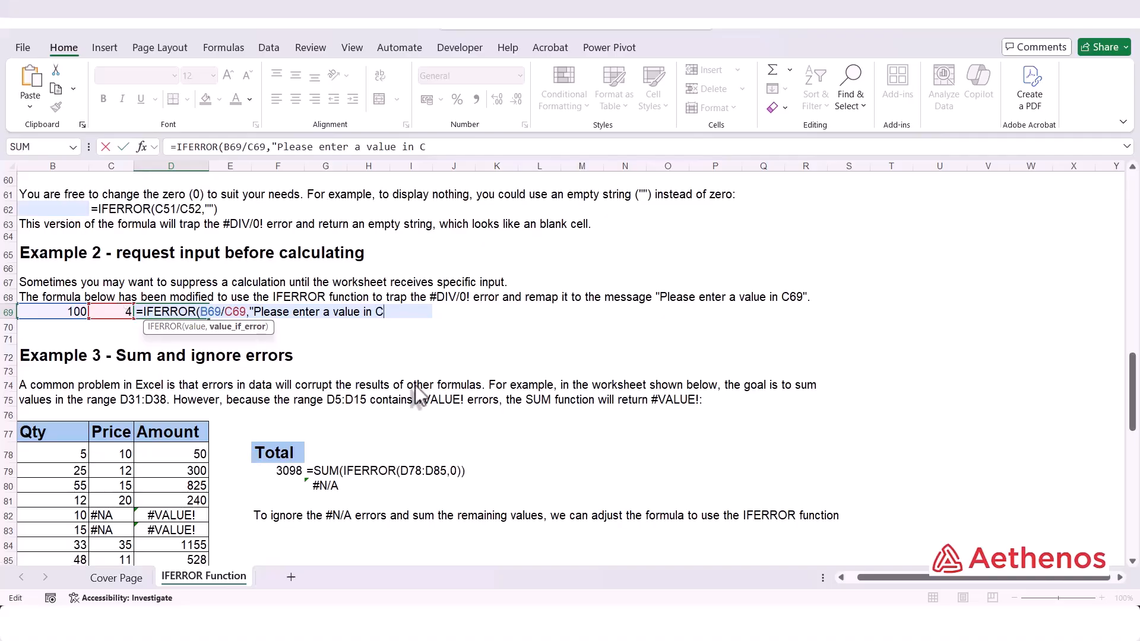
{"action": "type", "text": "69\")"}
{"action": "key", "text": "Return"}
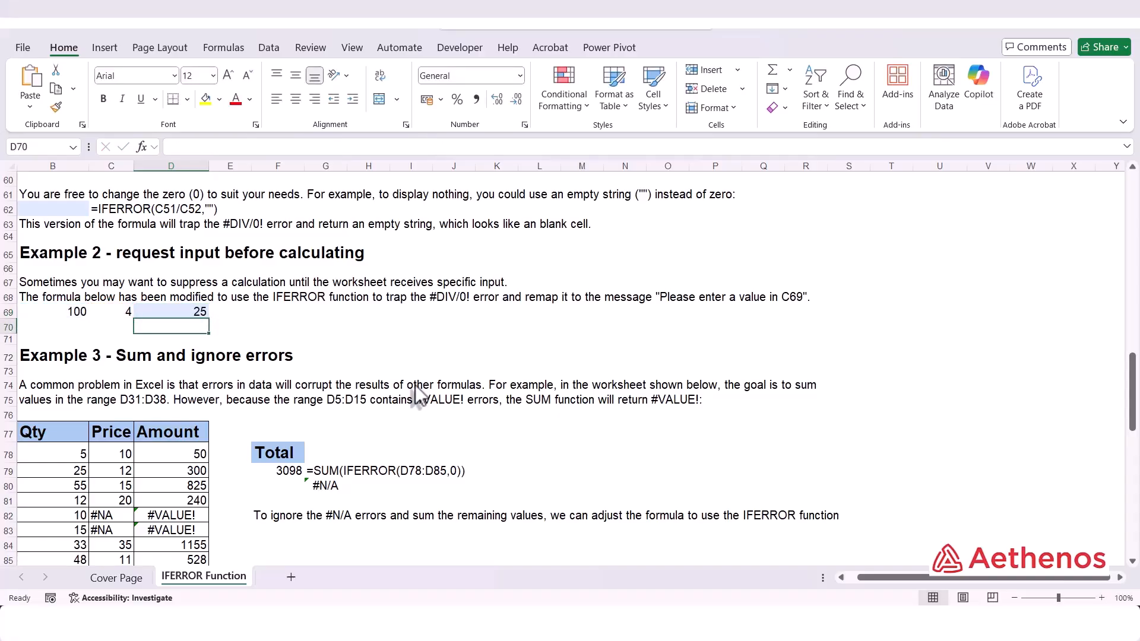
Clear the divisor in C69, then set it to 0.
{"action": "left_click", "coordinate": [114, 314]}
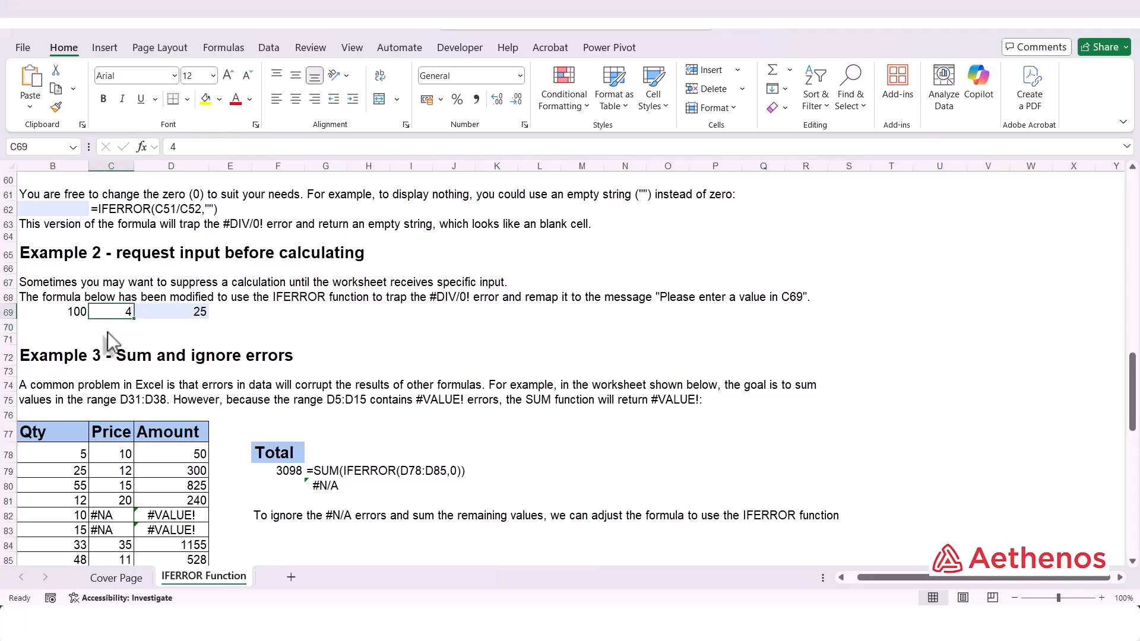
{"action": "key", "text": "Delete"}
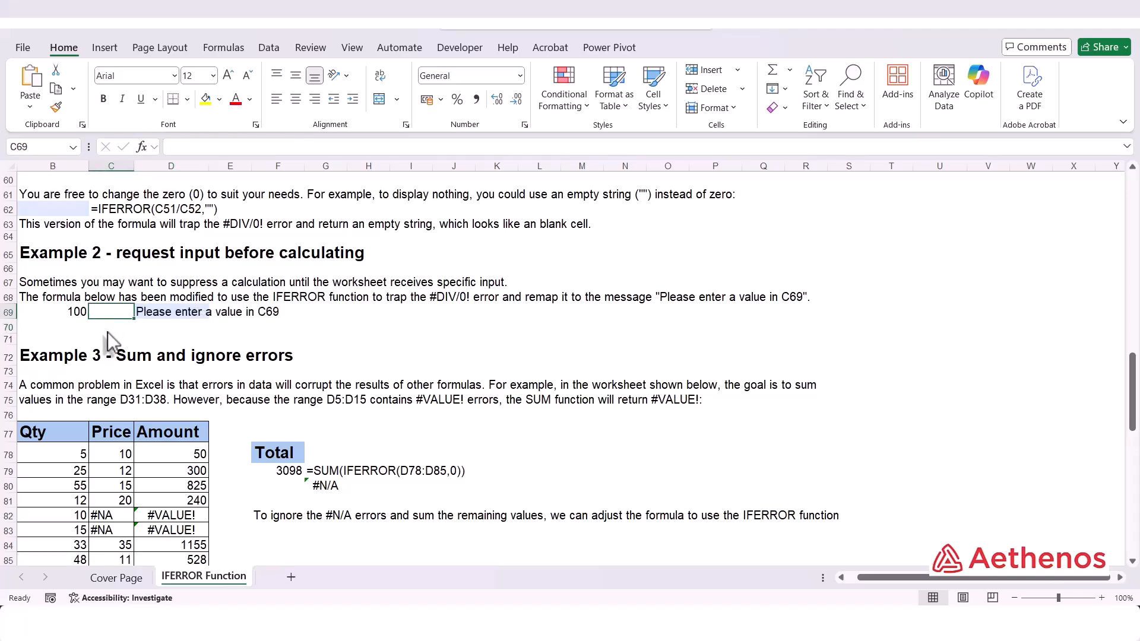
{"action": "key", "text": "Return"}
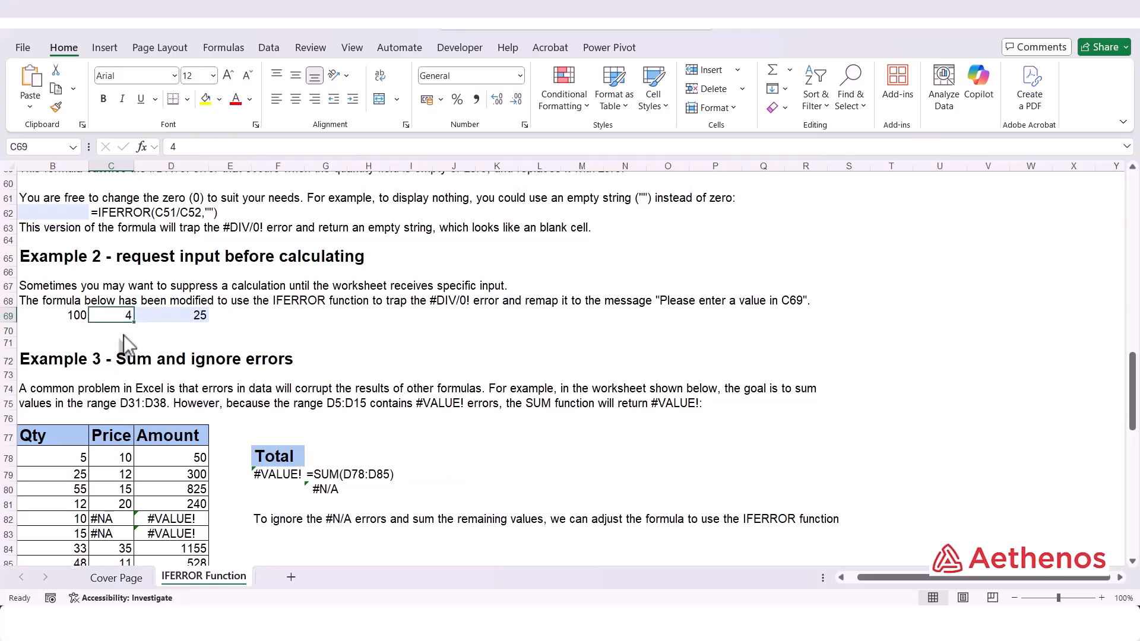
{"action": "type", "text": "0"}
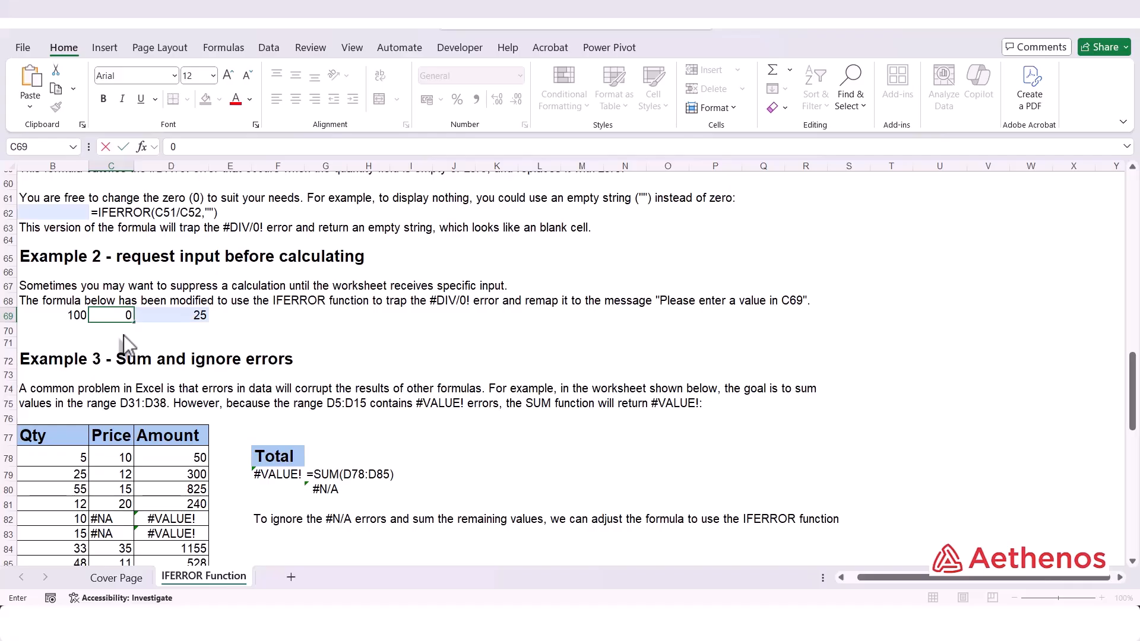
{"action": "key", "text": "Return"}
Rewrite the total in F79 as =SUM(IFERROR(D78:D85,0)) so the error cells in the Amount column are ignored.
{"action": "scroll", "coordinate": [155, 347], "scroll_direction": "down", "scroll_amount": 4}
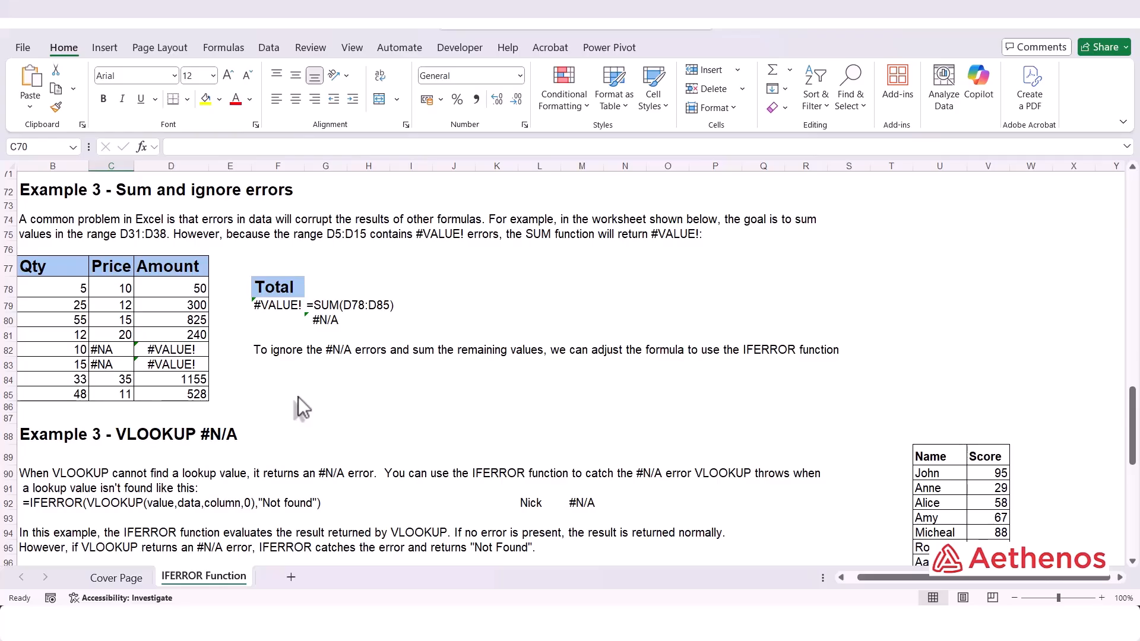
{"action": "double_click", "coordinate": [272, 307]}
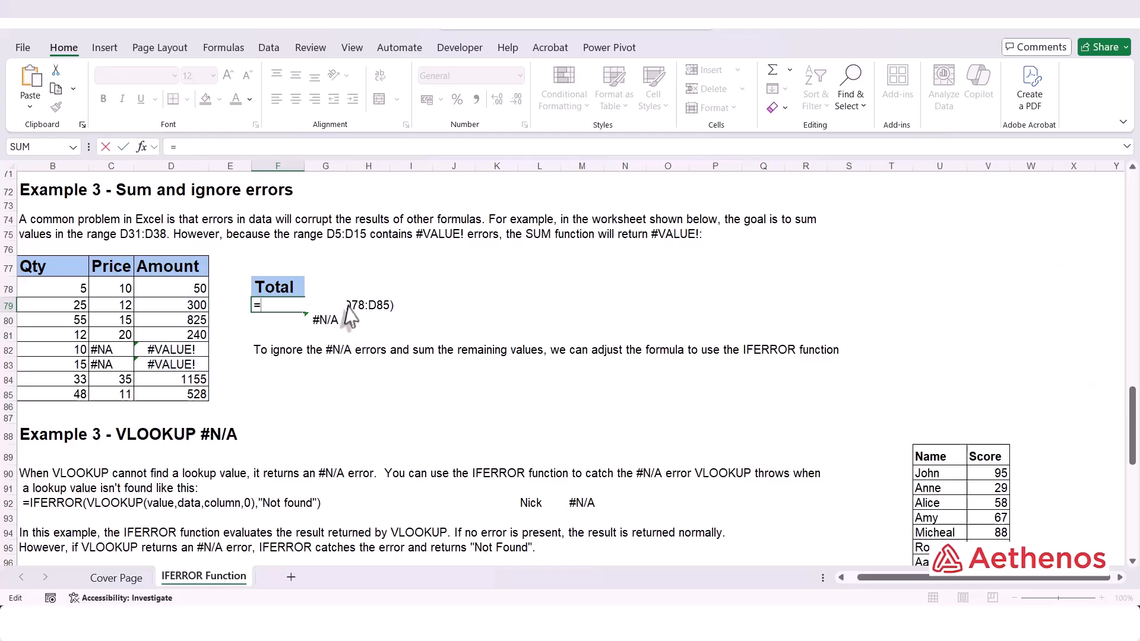
{"action": "type", "text": "s"}
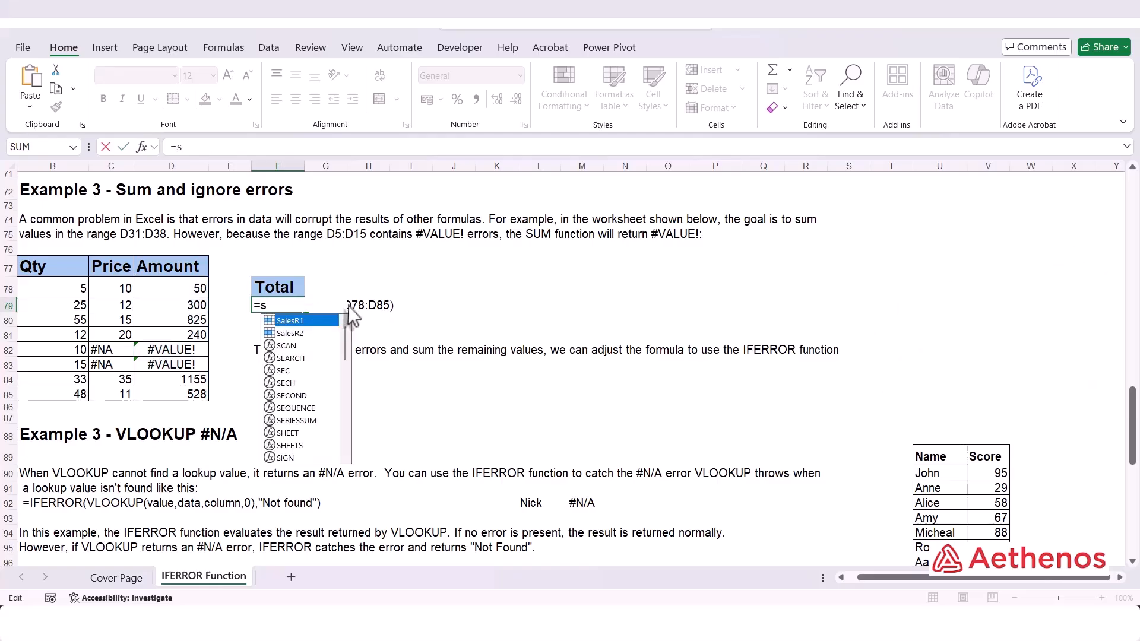
{"action": "type", "text": "um"}
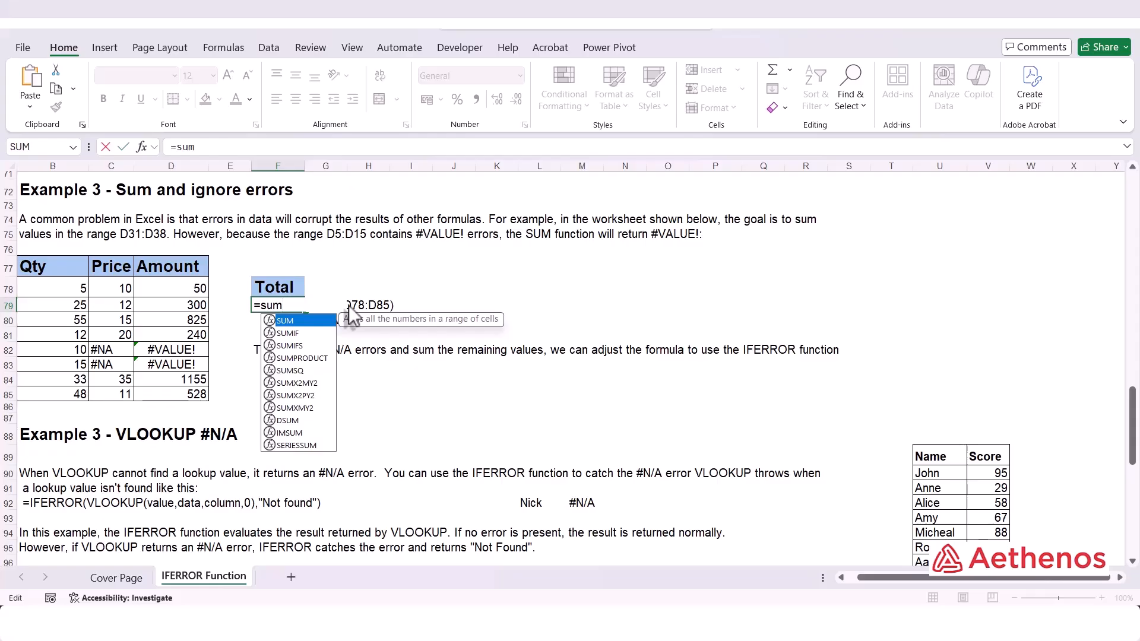
{"action": "key", "text": "Tab"}
{"action": "type", "text": "ife"}
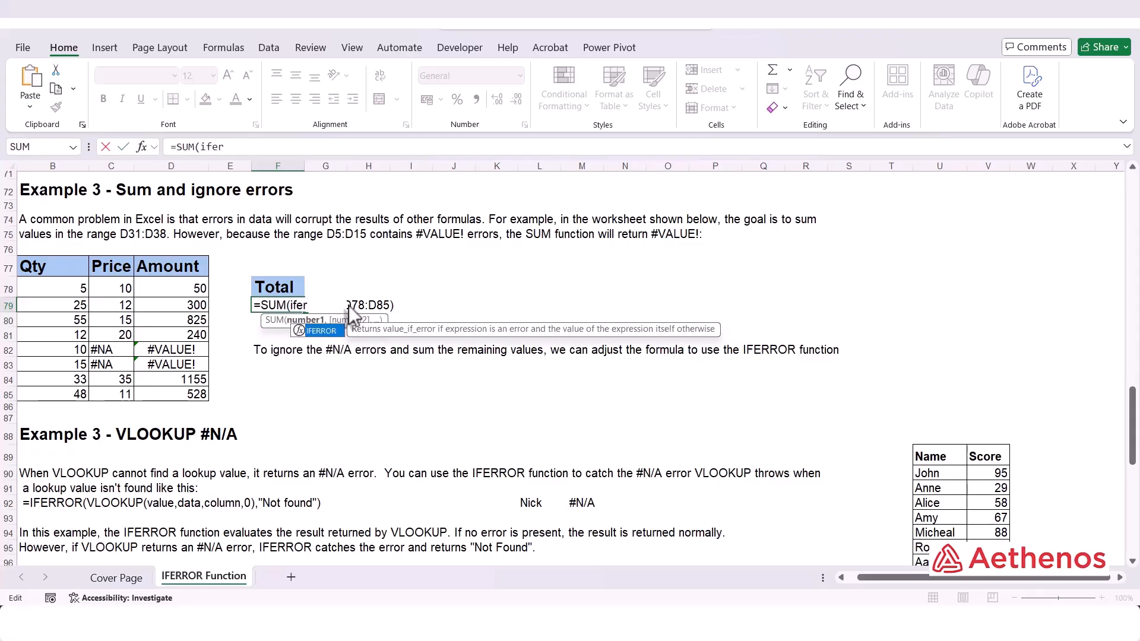
{"action": "key", "text": "Tab"}
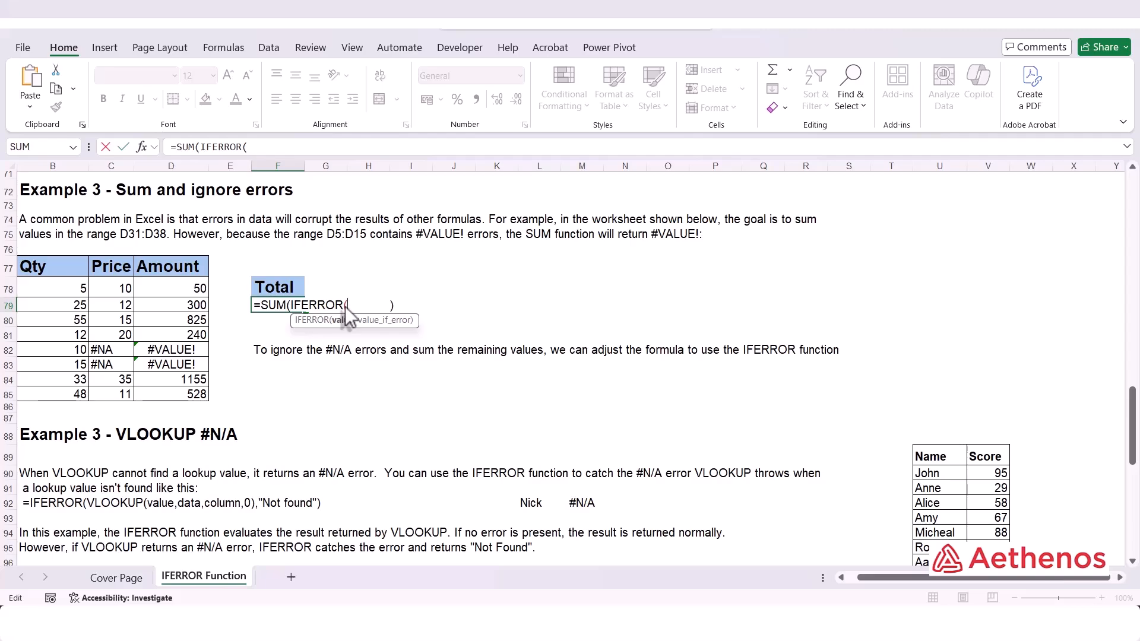
{"action": "left_click_drag", "start_coordinate": [189, 289], "coordinate": [201, 405]}
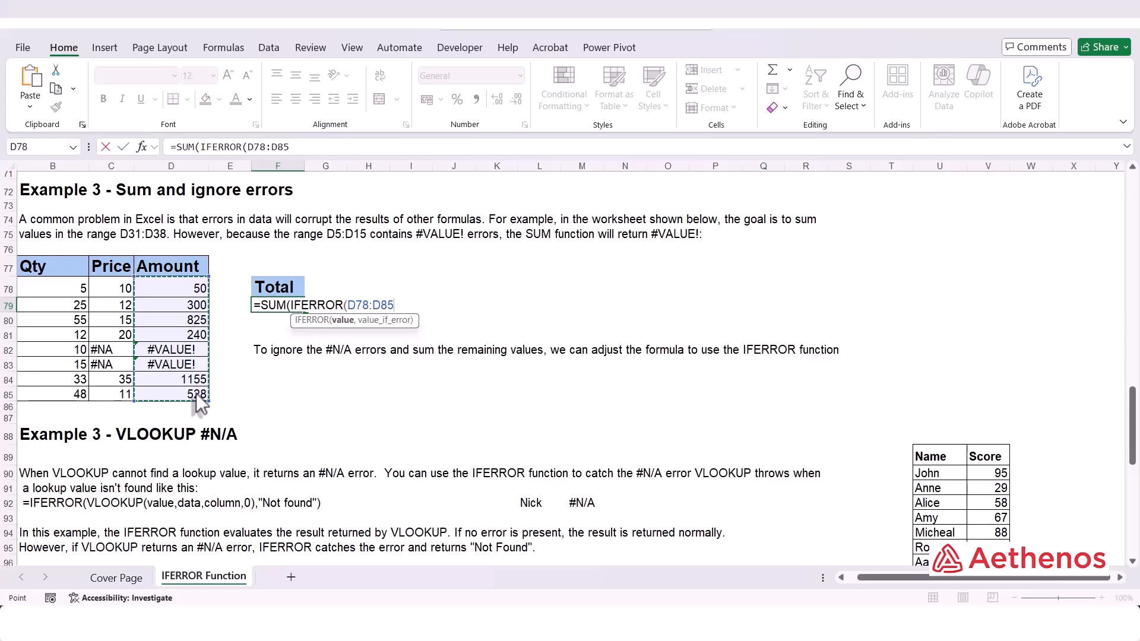
{"action": "type", "text": ","}
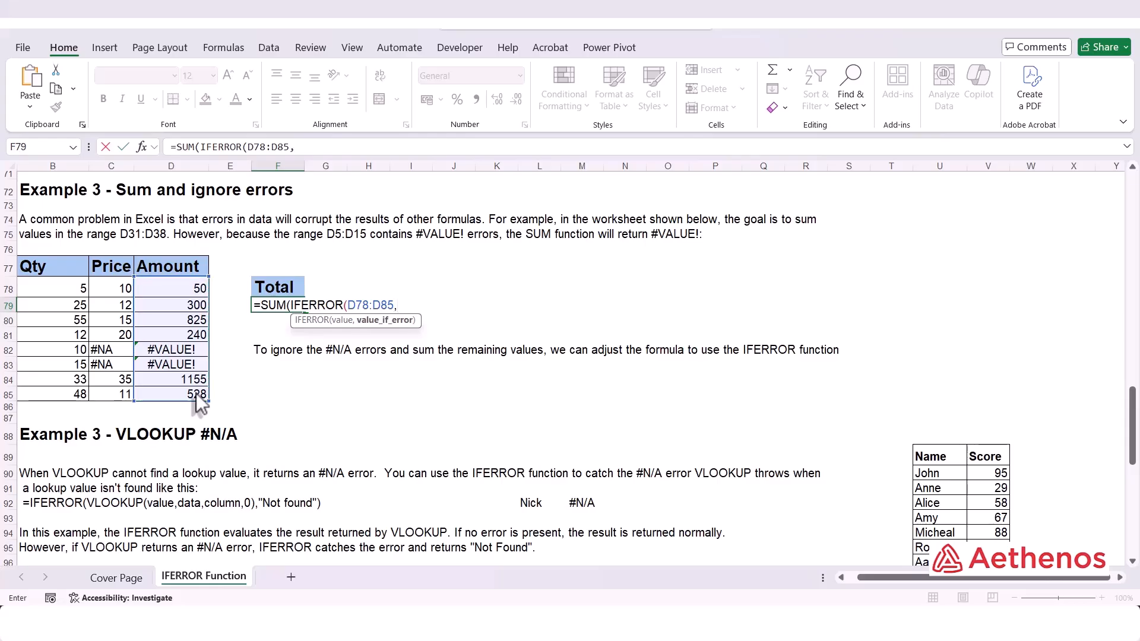
{"action": "type", "text": "0"}
{"action": "type", "text": ")"}
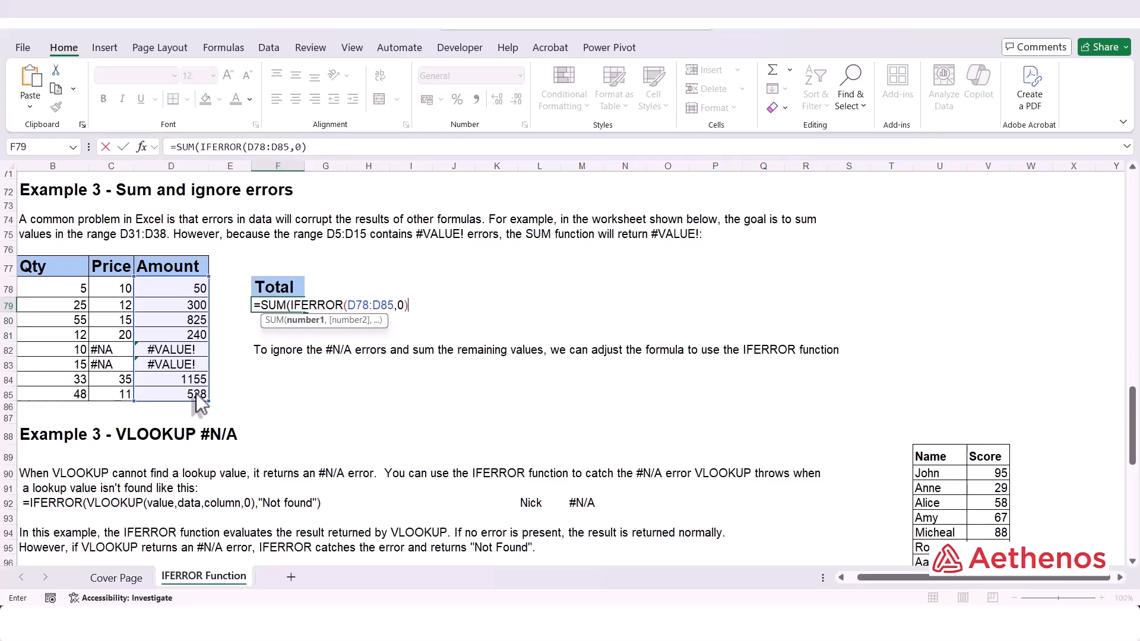
{"action": "type", "text": ")"}
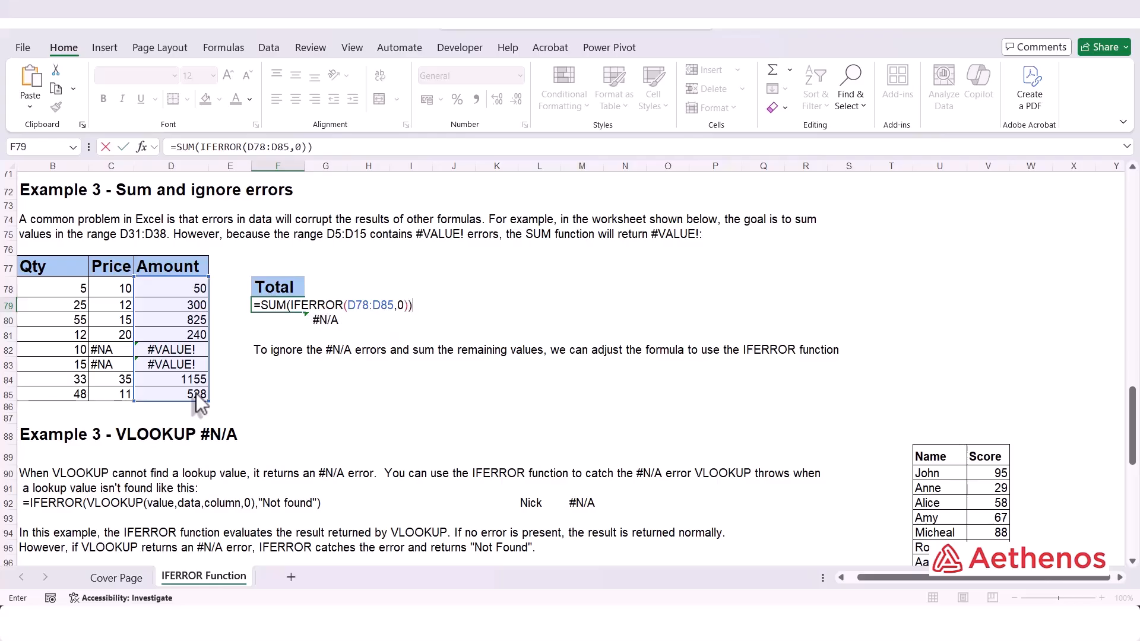
{"action": "key", "text": "Return"}
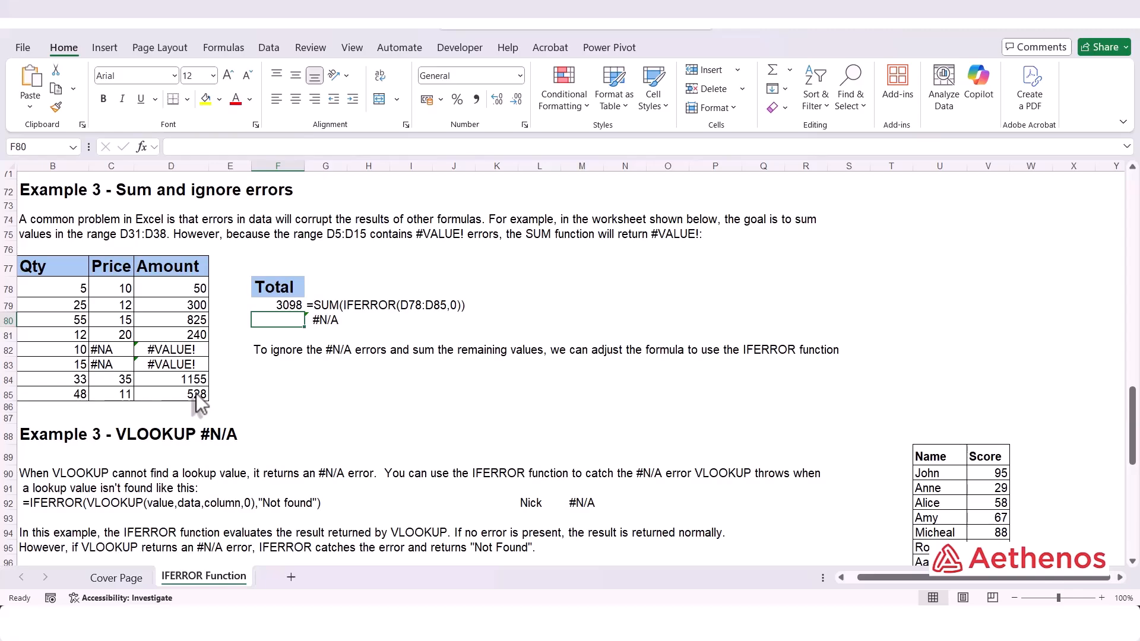
Compare the numeric and error cells of the Amount column with the total in F79.
{"action": "left_click_drag", "start_coordinate": [178, 289], "coordinate": [177, 330]}
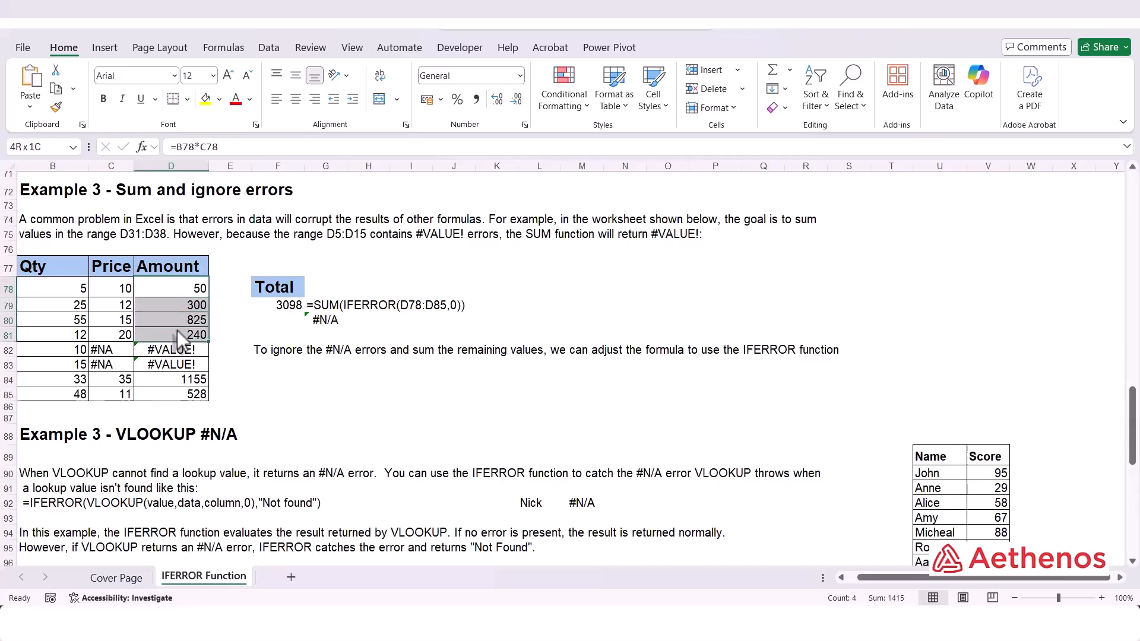
{"action": "left_click_drag", "start_coordinate": [163, 380], "coordinate": [162, 397]}
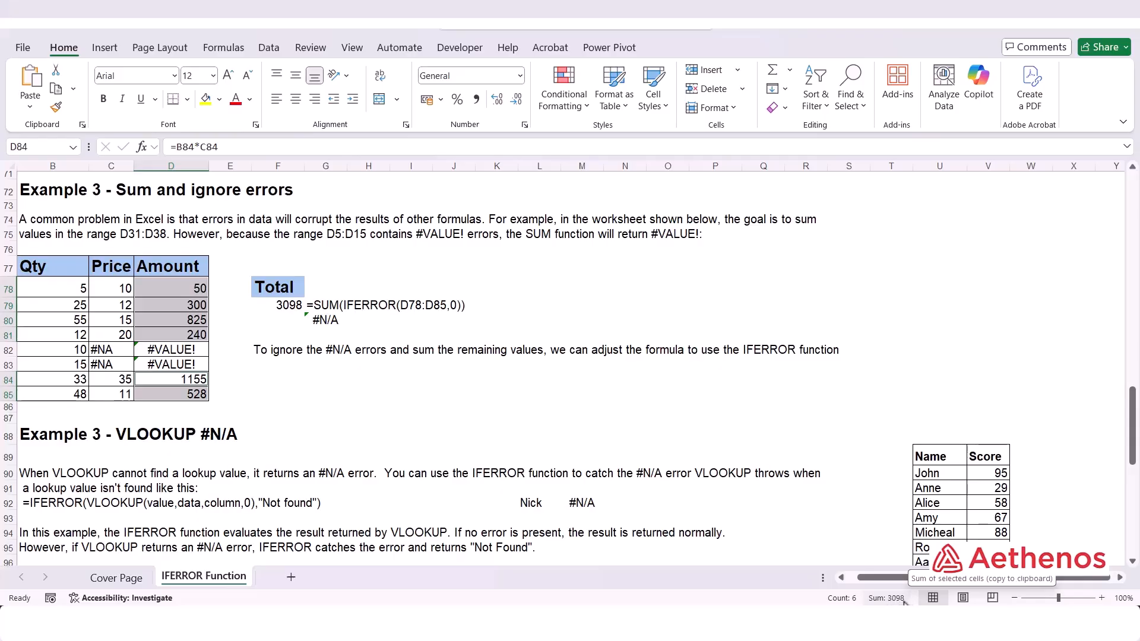
{"action": "left_click", "coordinate": [286, 307]}
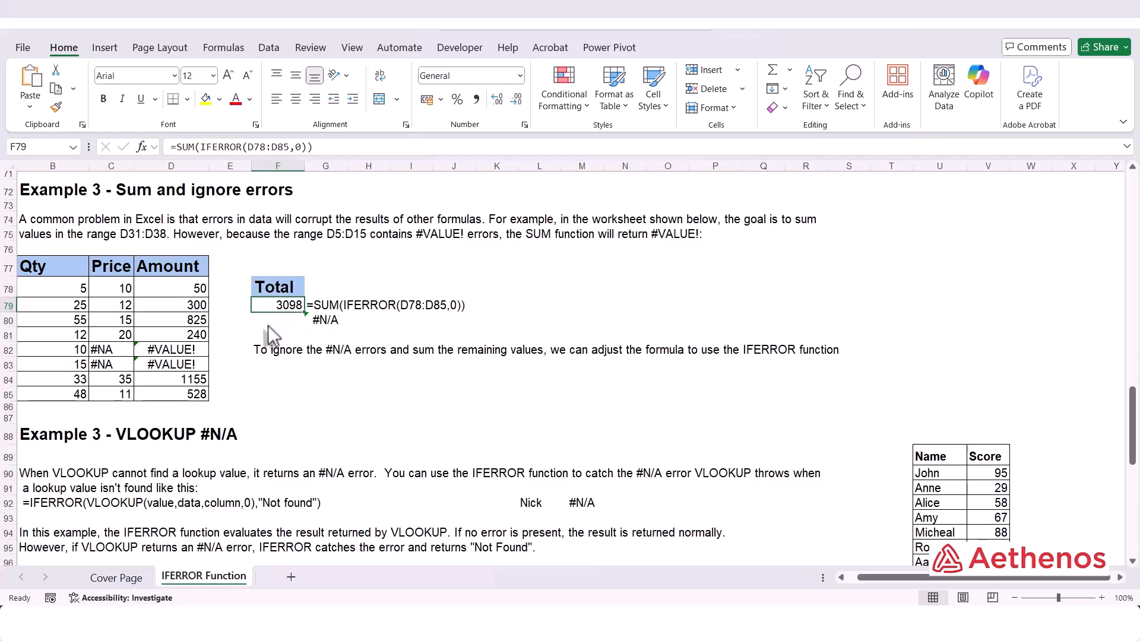
{"action": "left_click_drag", "start_coordinate": [204, 349], "coordinate": [172, 366]}
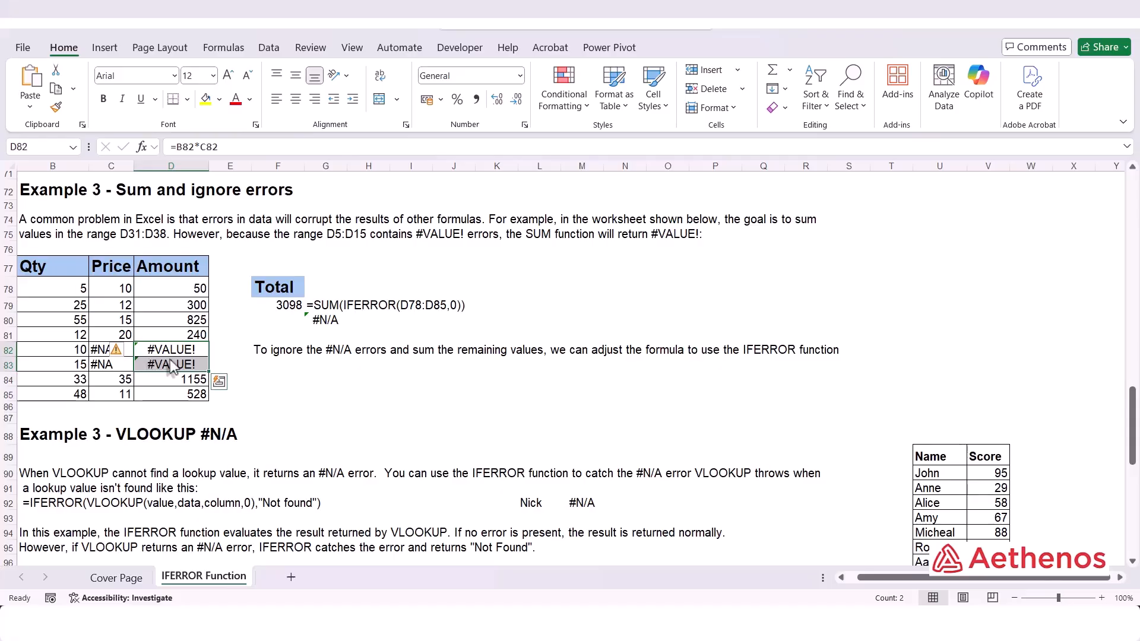
{"action": "left_click", "coordinate": [312, 380]}
Inspect the VLOOKUP formula in M92 of the VLOOKUP example and its arguments, leaving it unchanged.
{"action": "scroll", "coordinate": [313, 390], "scroll_direction": "down", "scroll_amount": 6}
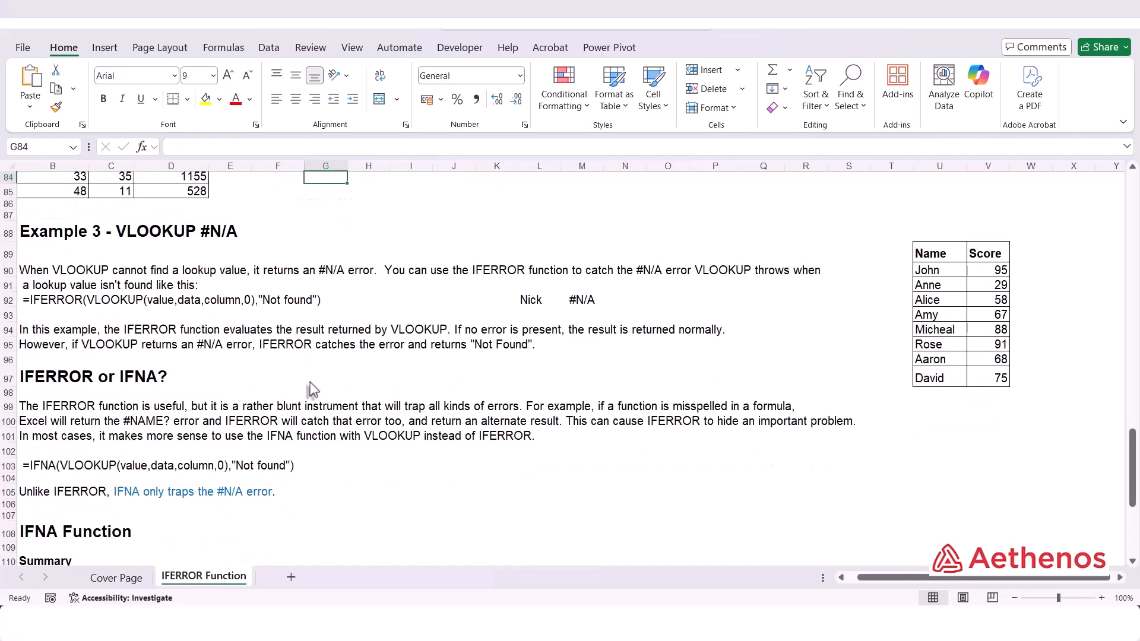
{"action": "scroll", "coordinate": [313, 390], "scroll_direction": "up", "scroll_amount": 1}
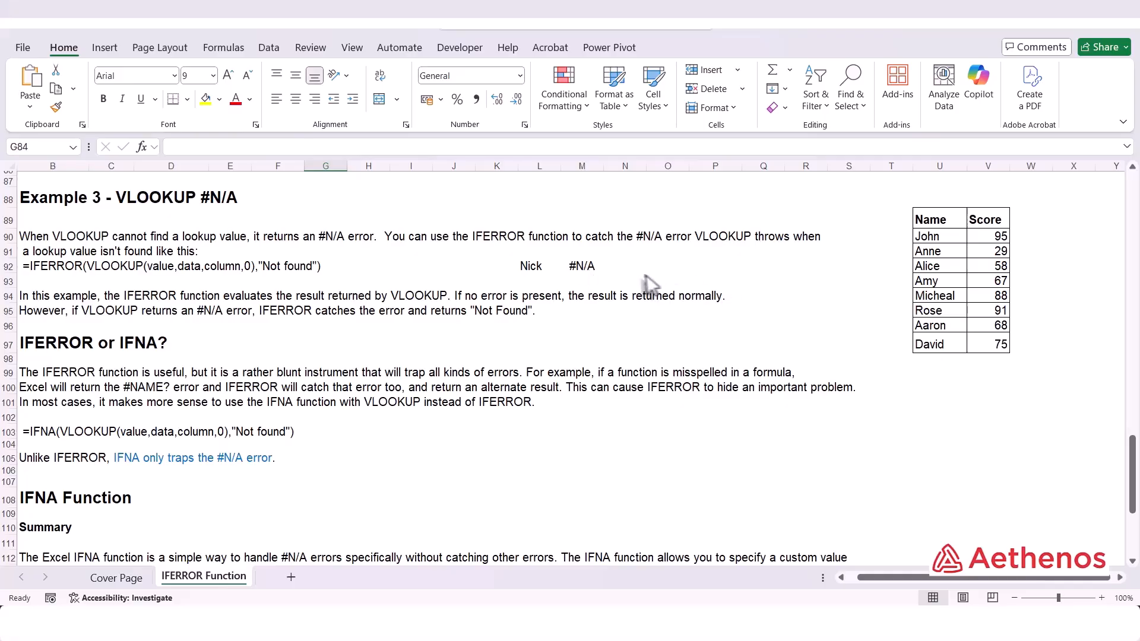
{"action": "left_click", "coordinate": [576, 267]}
{"action": "double_click", "coordinate": [579, 291]}
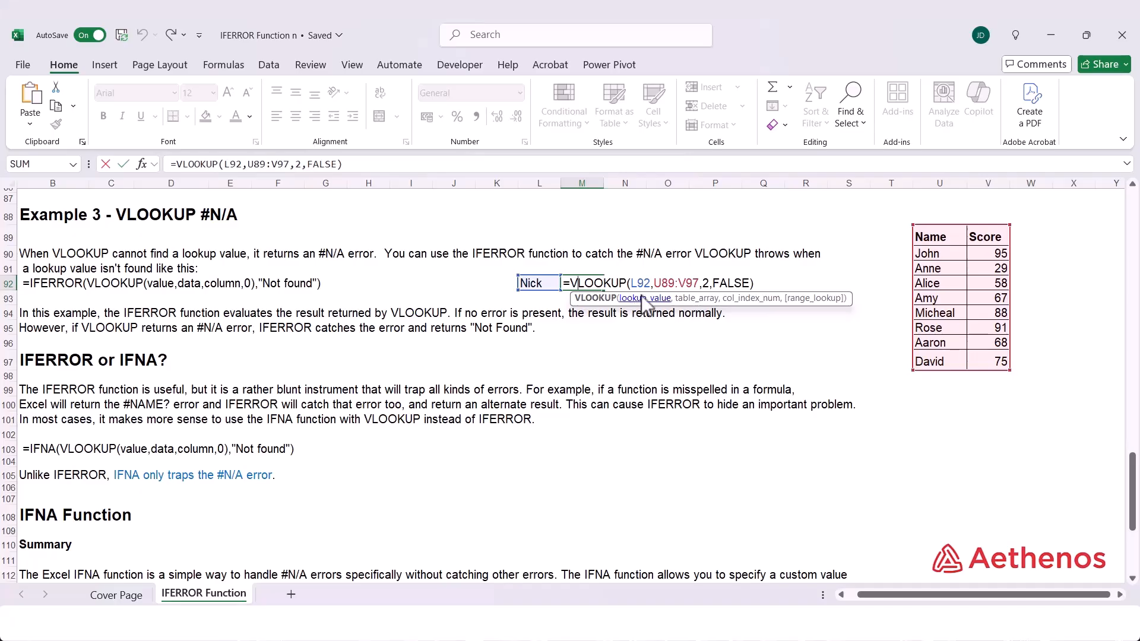
{"action": "left_click", "coordinate": [643, 297]}
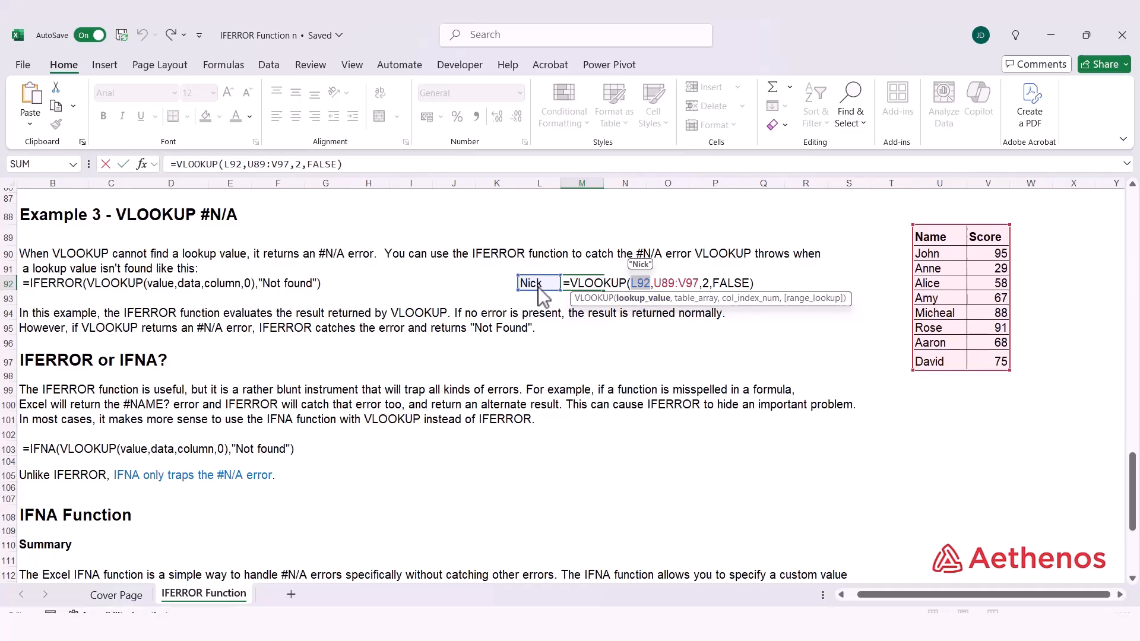
{"action": "left_click", "coordinate": [694, 299]}
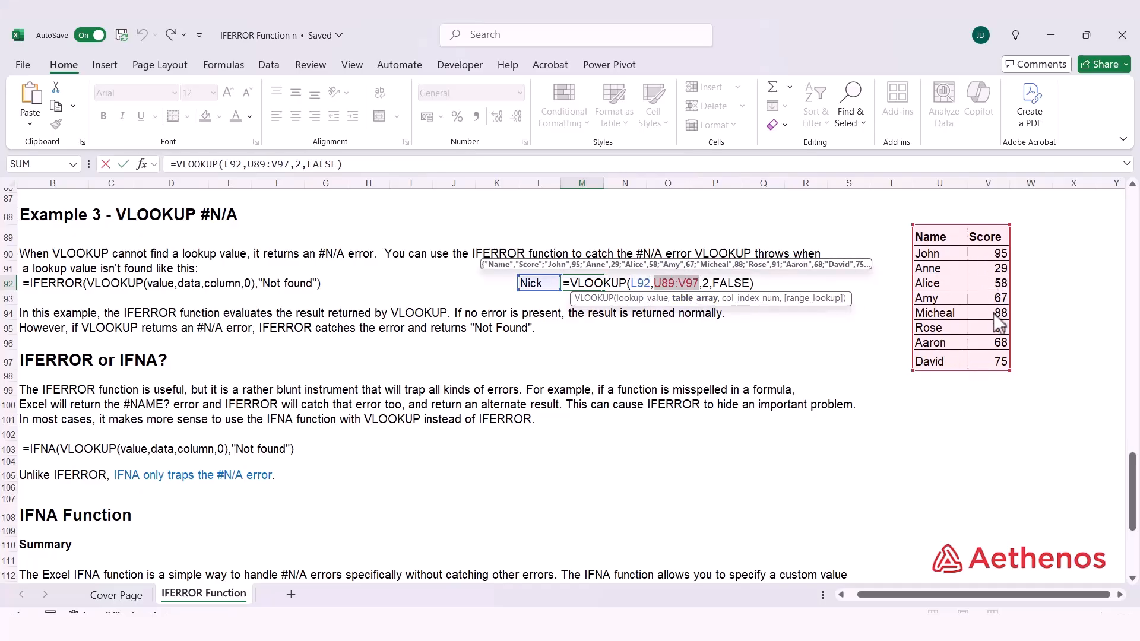
{"action": "left_click", "coordinate": [739, 300]}
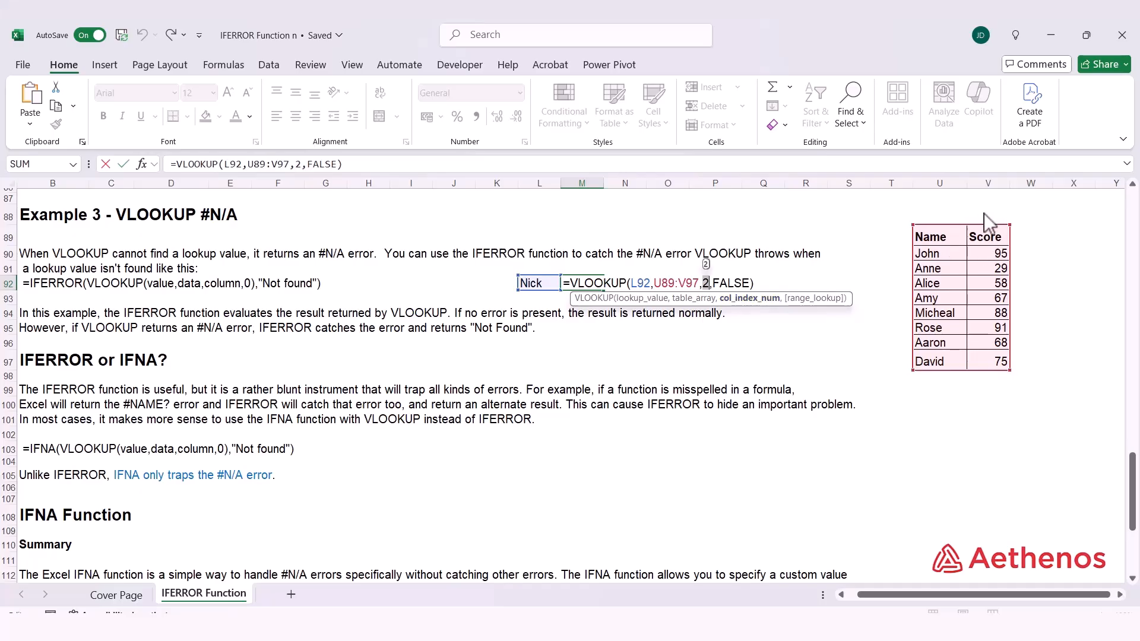
{"action": "left_click", "coordinate": [803, 298]}
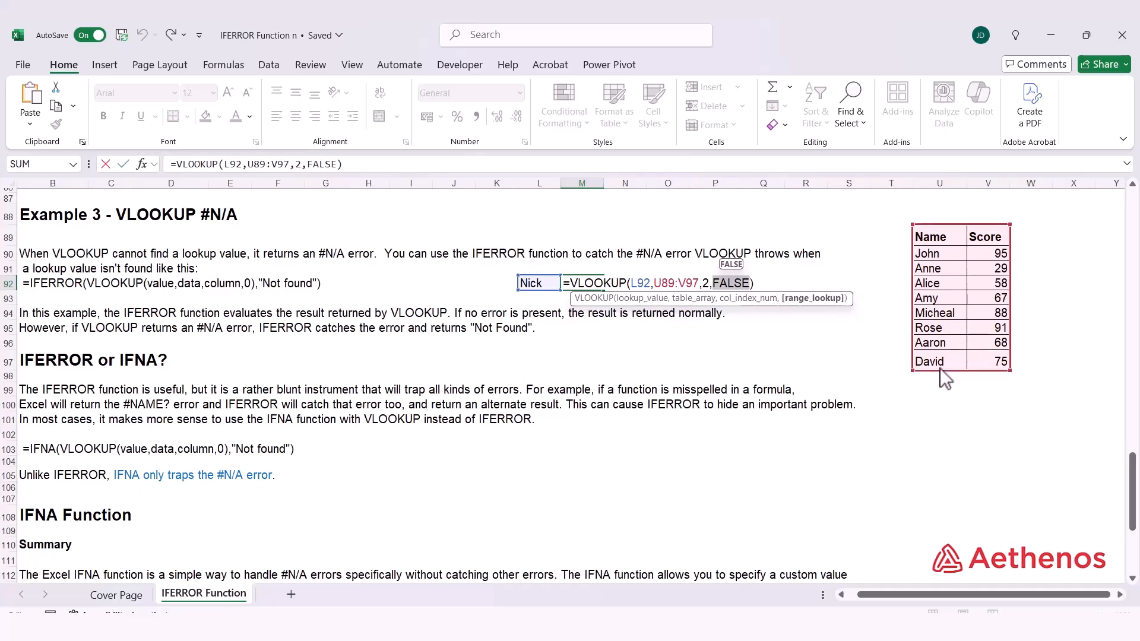
{"action": "key", "text": "ctrl+Return"}
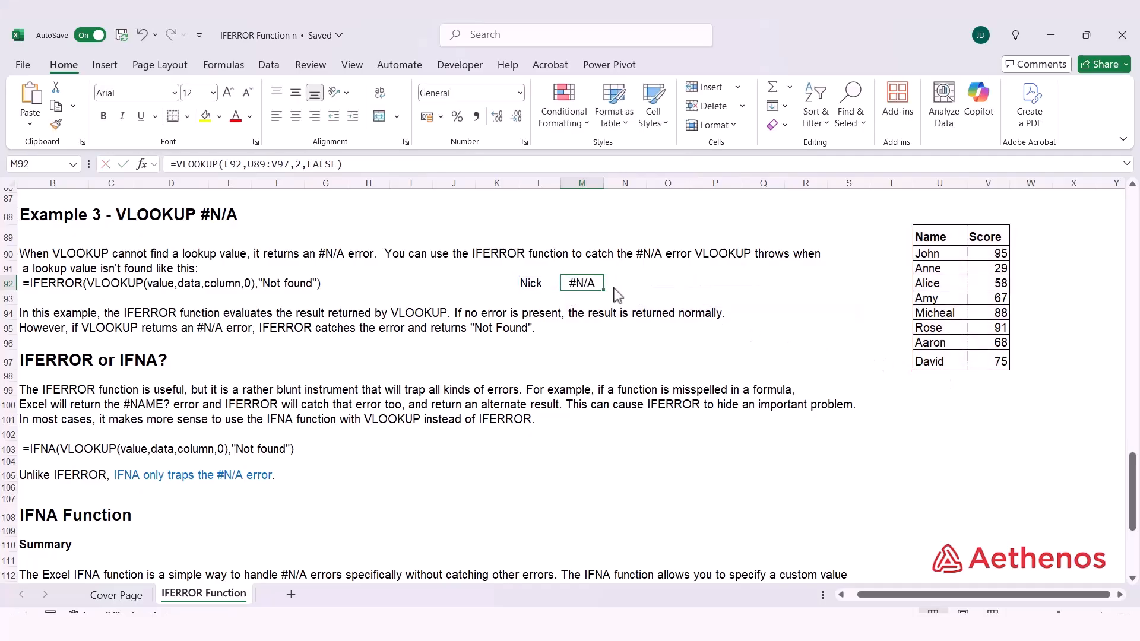
Try John as the lookup name in L92, check the result against the score table, then undo the entry.
{"action": "left_click", "coordinate": [543, 288]}
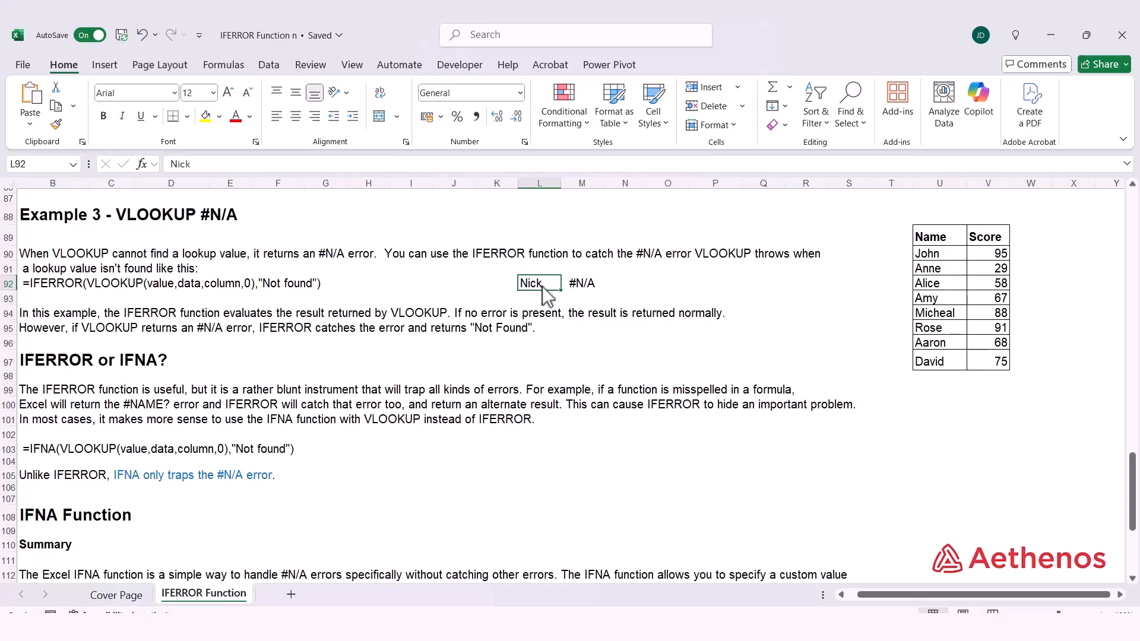
{"action": "type", "text": "Joh"}
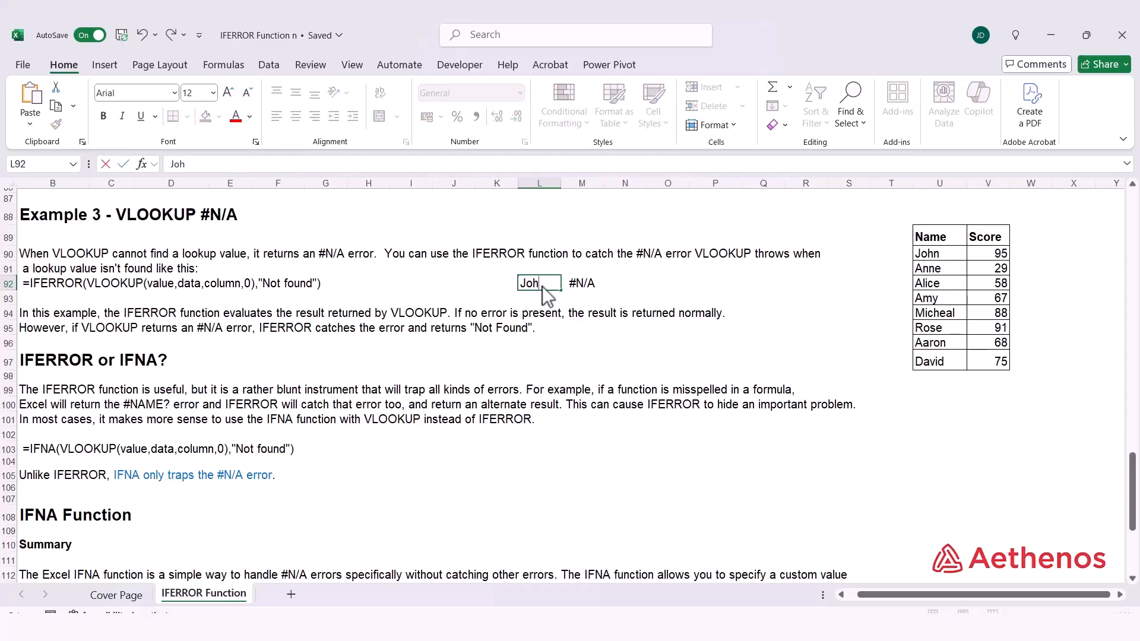
{"action": "type", "text": "n"}
{"action": "key", "text": "Return"}
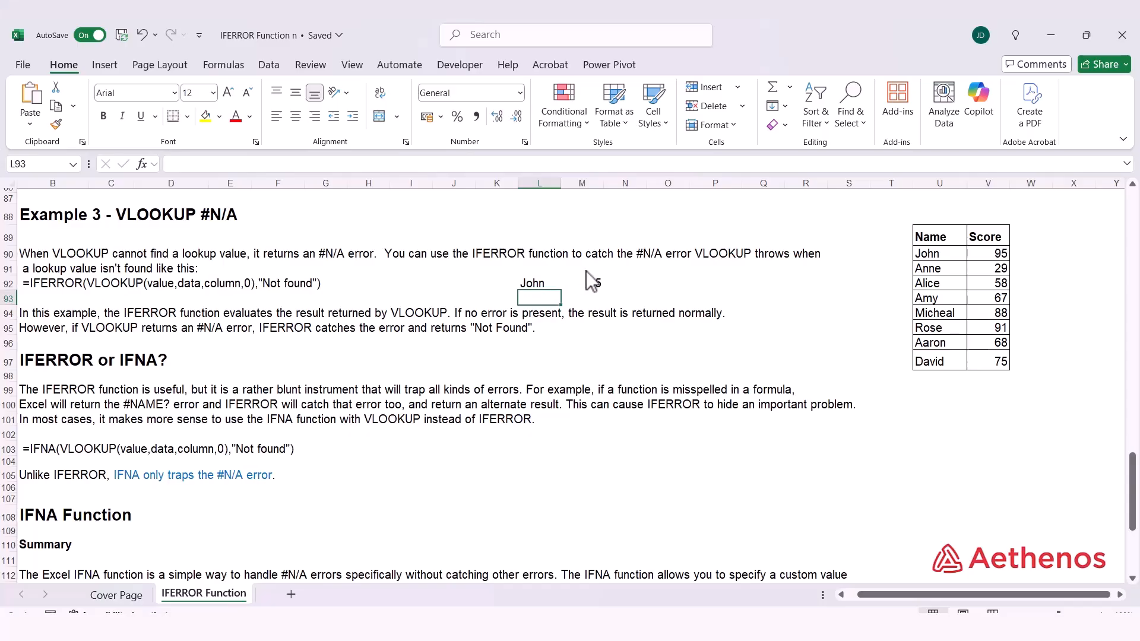
{"action": "left_click", "coordinate": [582, 284]}
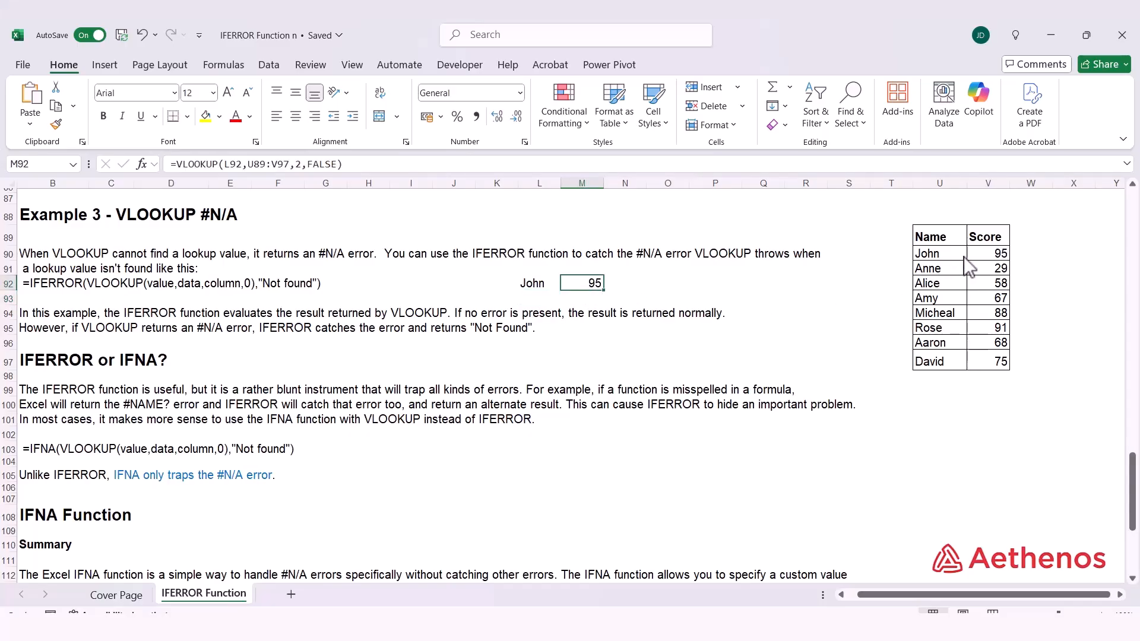
{"action": "left_click", "coordinate": [996, 254]}
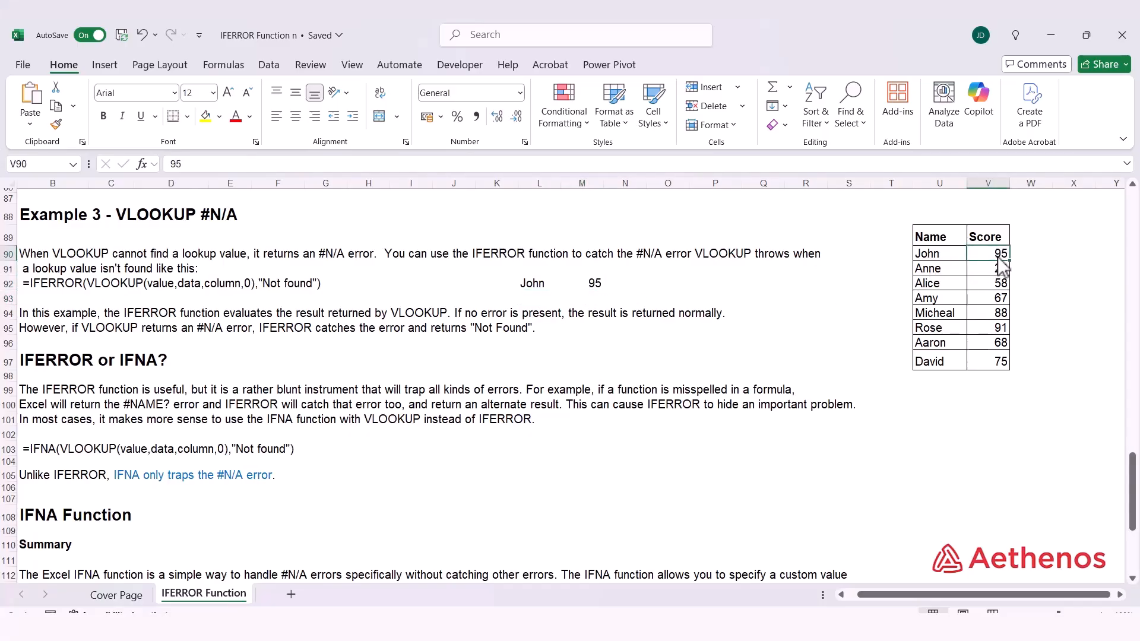
{"action": "left_click", "coordinate": [593, 286]}
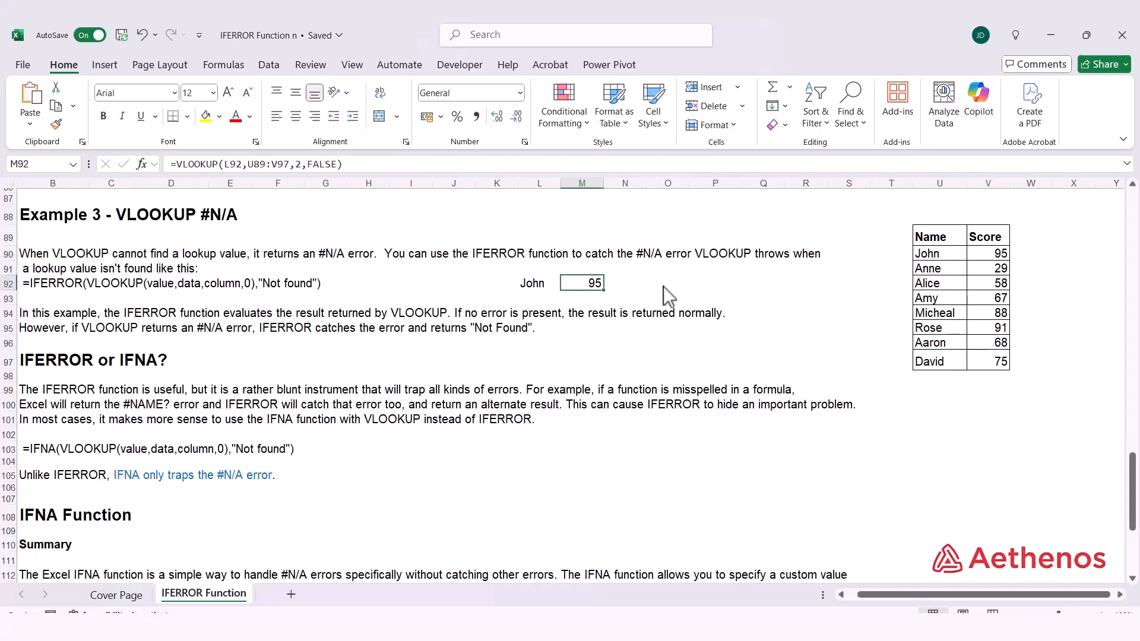
{"action": "left_click", "coordinate": [137, 32]}
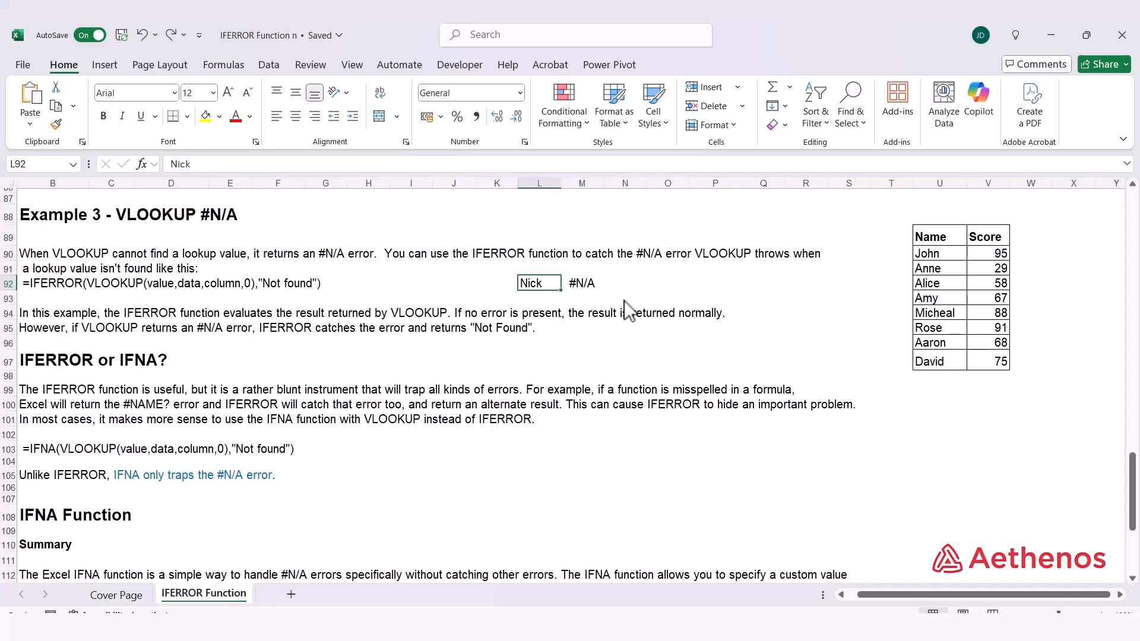
{"action": "left_click", "coordinate": [601, 284]}
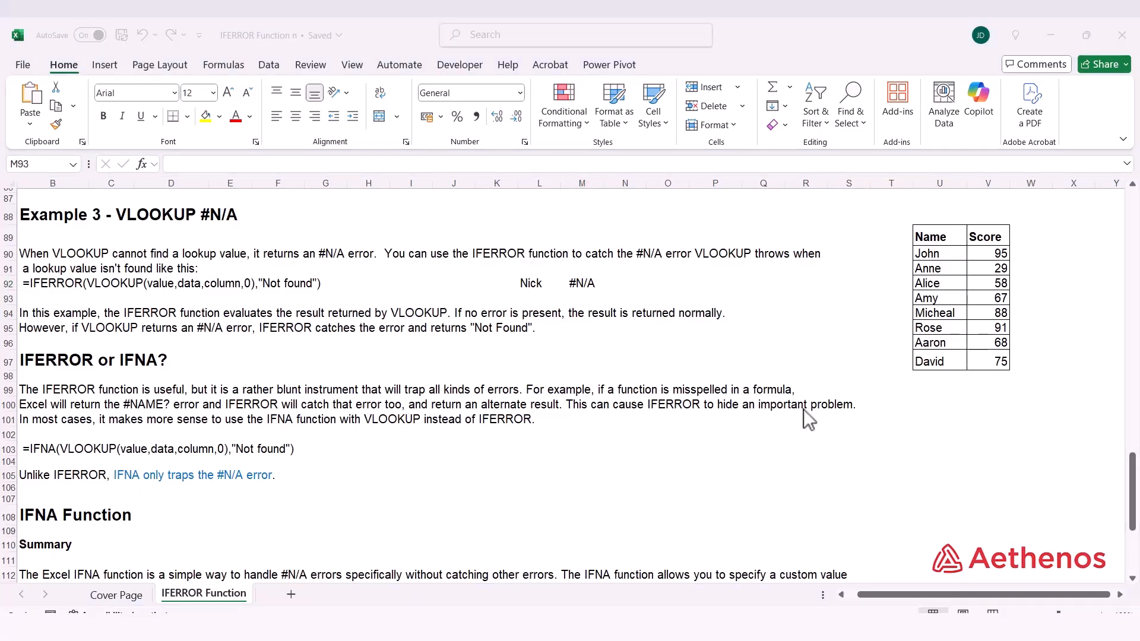
Wrap the VLOOKUP formula in M92 in IFERROR so a missing name returns "Not Found".
{"action": "double_click", "coordinate": [583, 283]}
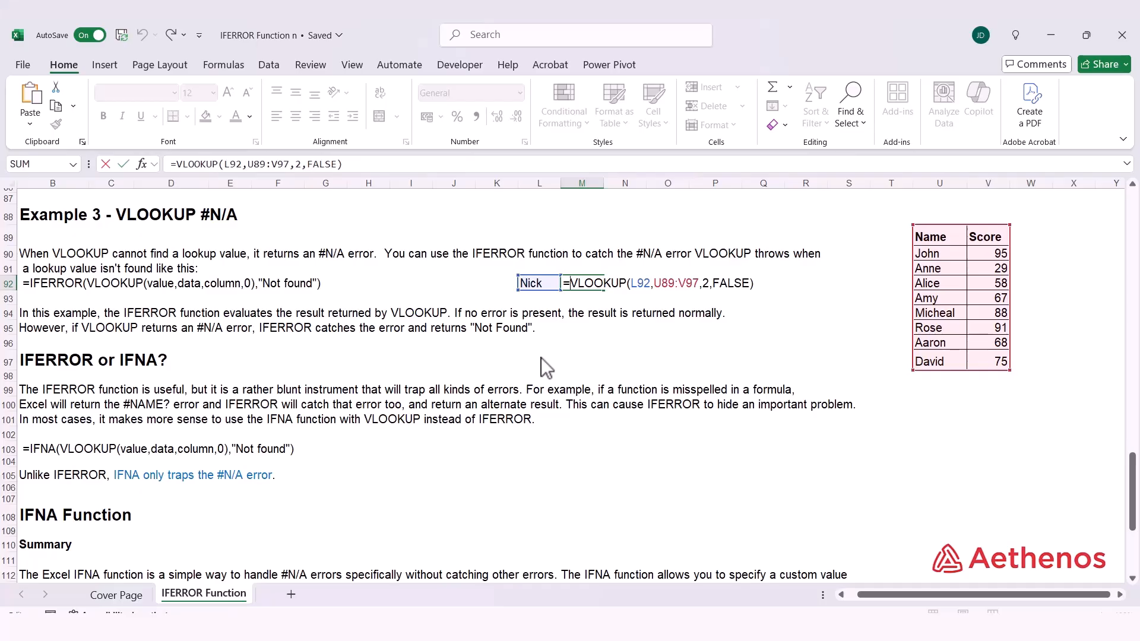
{"action": "type", "text": "ifer"}
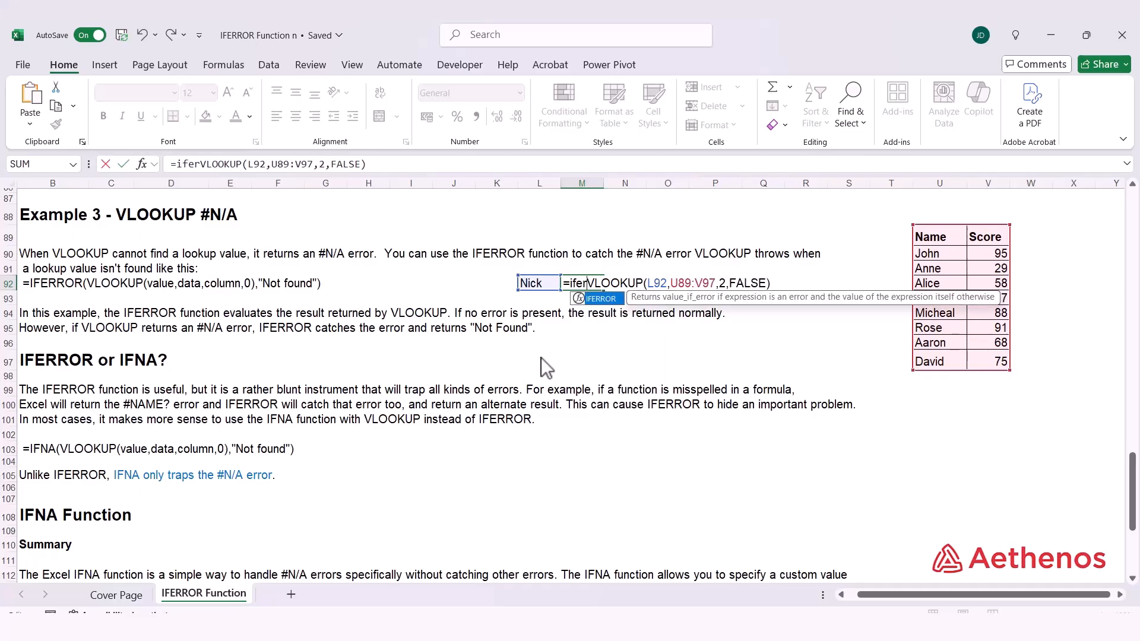
{"action": "key", "text": "Tab"}
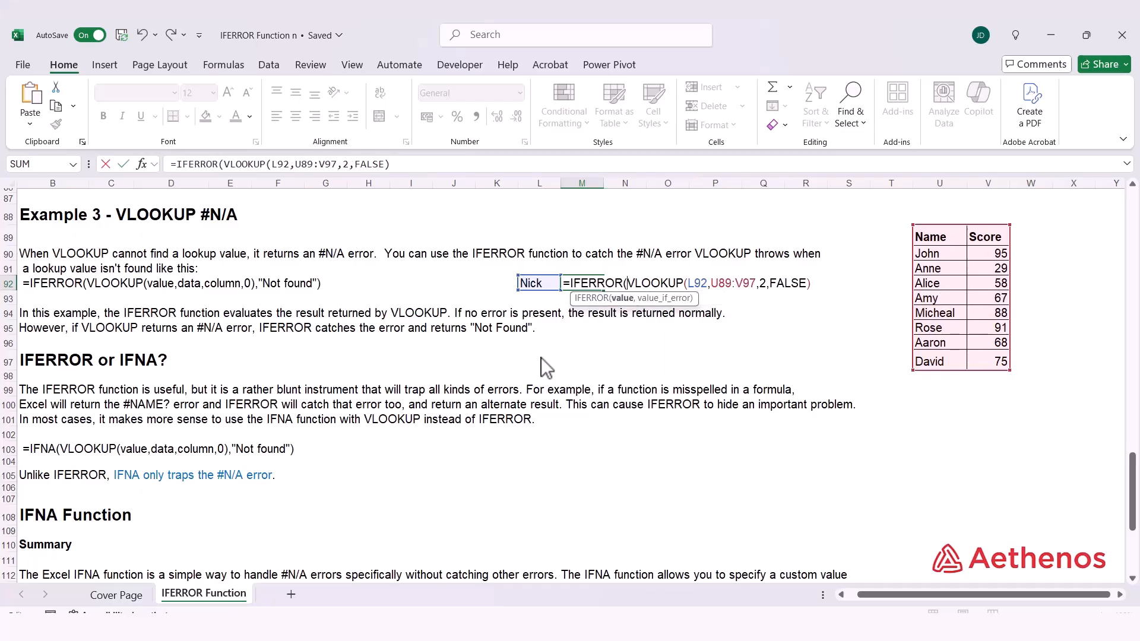
{"action": "left_click", "coordinate": [622, 298]}
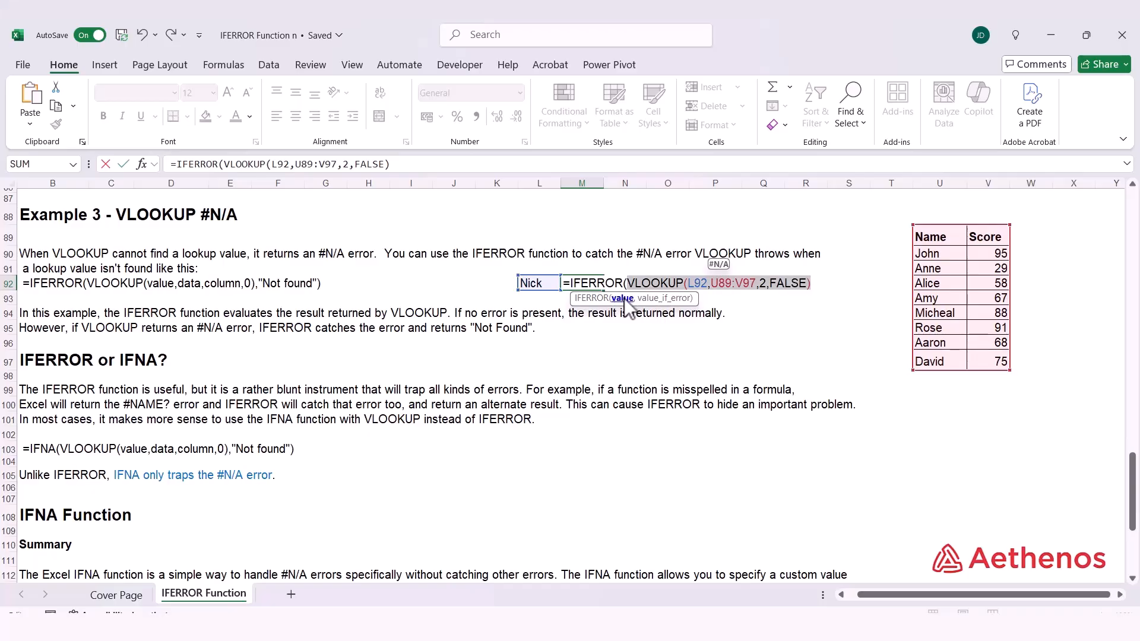
{"action": "left_click", "coordinate": [816, 284]}
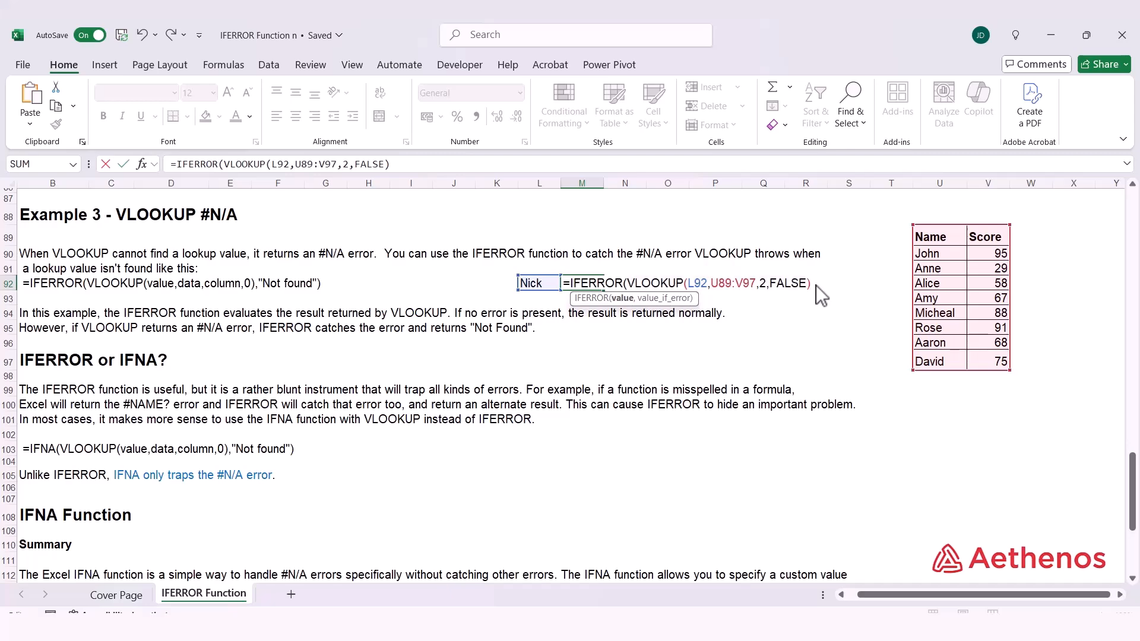
{"action": "type", "text": ","}
{"action": "type", "text": "Not Foun"}
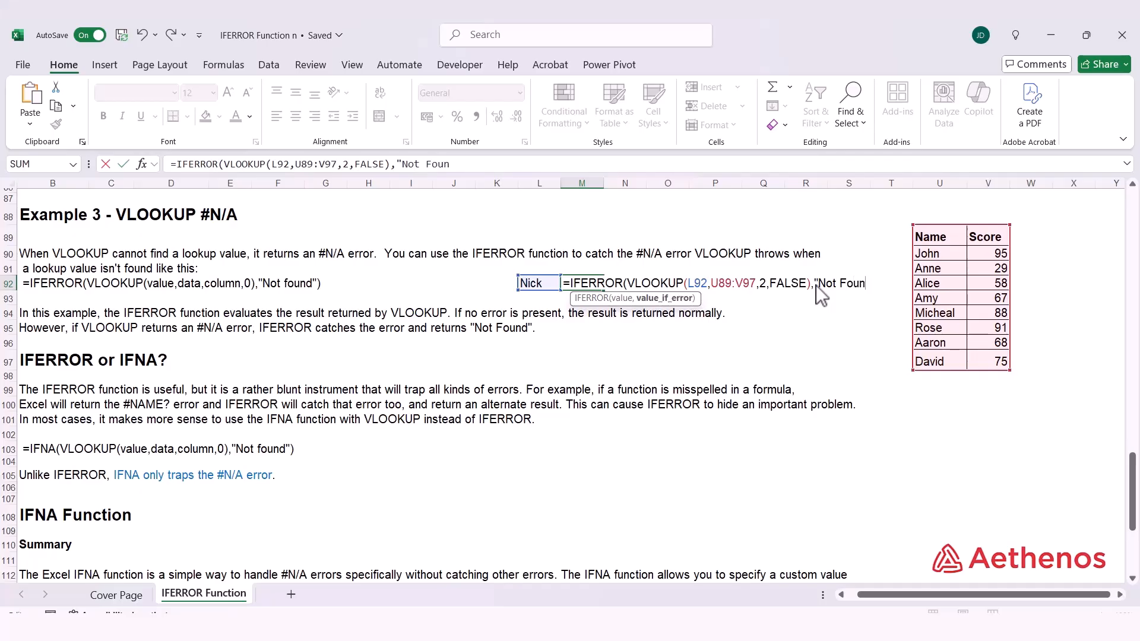
{"action": "type", "text": "d\""}
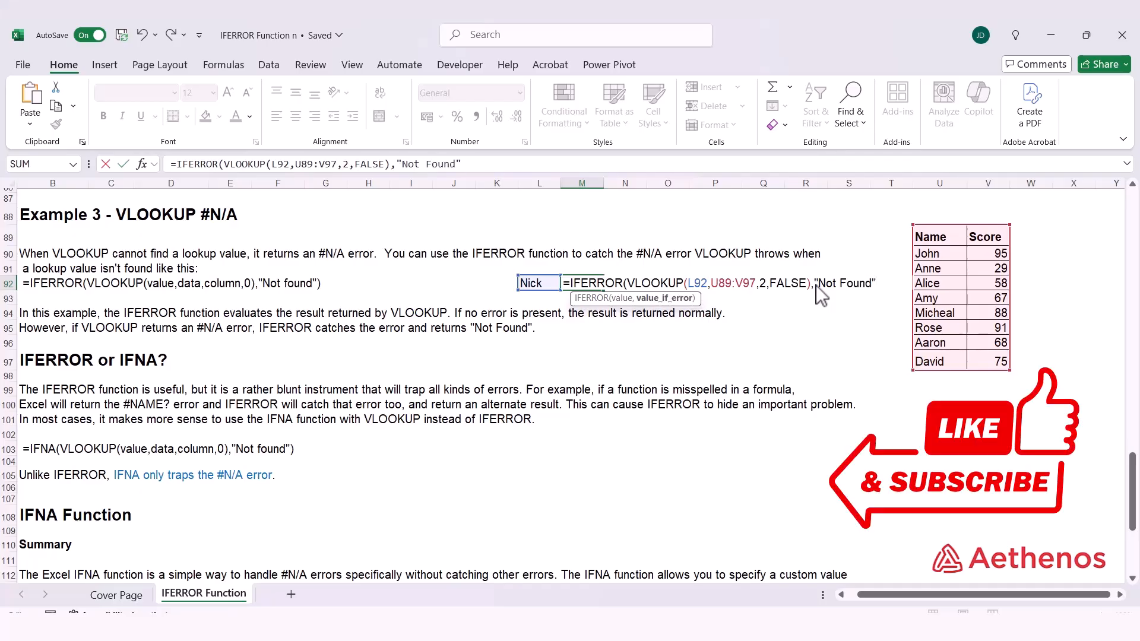
{"action": "type", "text": ")"}
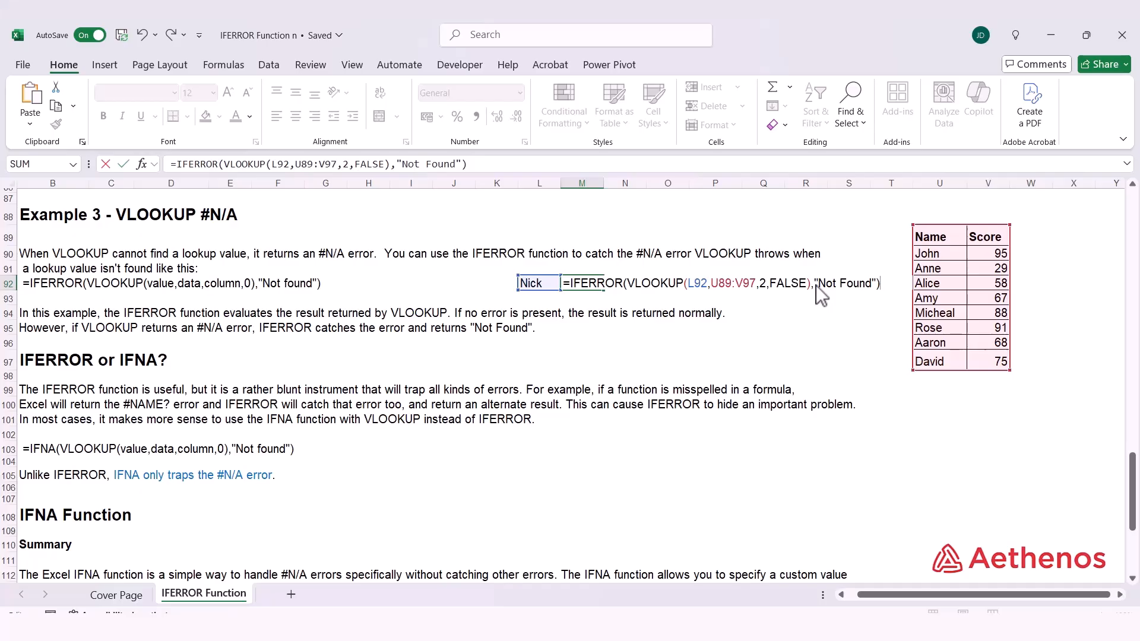
{"action": "key", "text": "Return"}
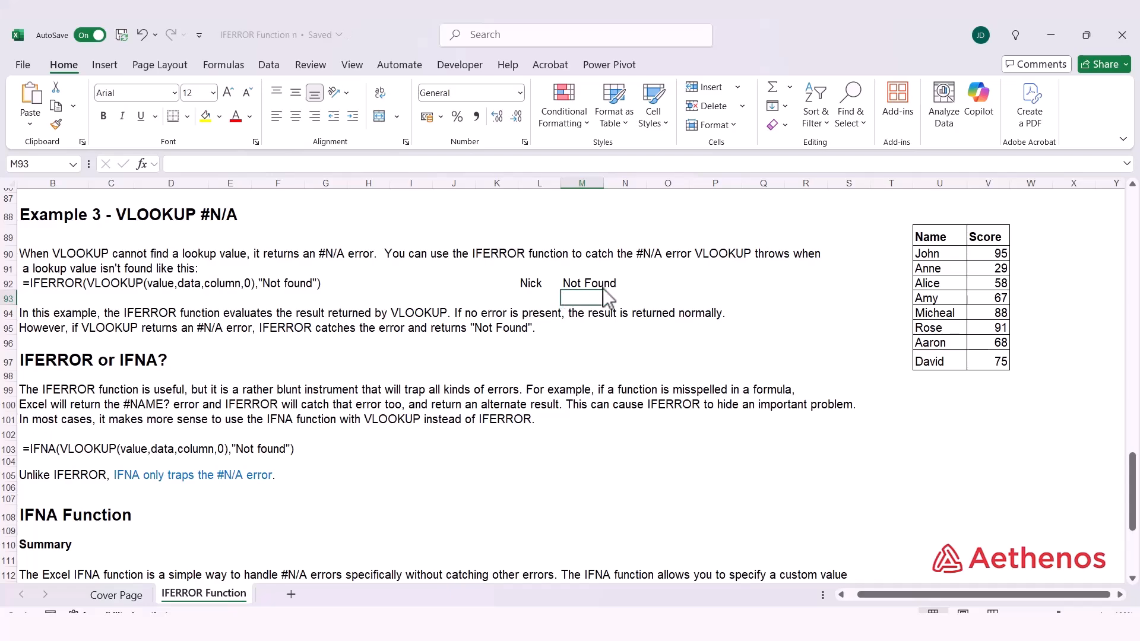
Change the lookup name in L92 to Anne and compare the result with Anne's score in the table.
{"action": "left_click", "coordinate": [530, 284]}
{"action": "type", "text": "Anne"}
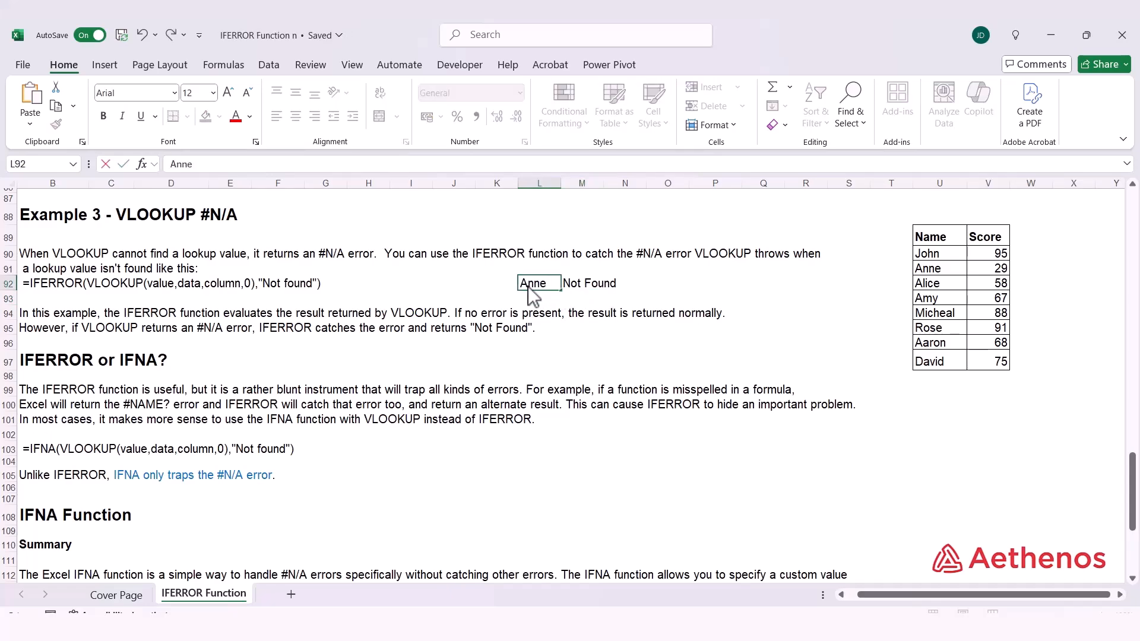
{"action": "key", "text": "Return"}
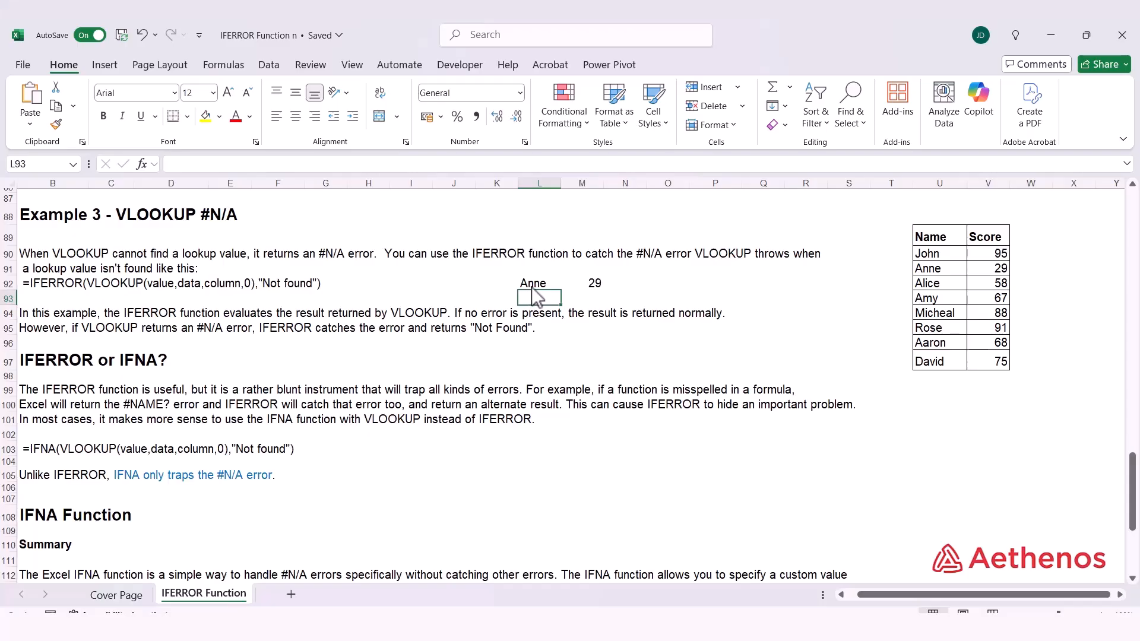
{"action": "left_click", "coordinate": [592, 288]}
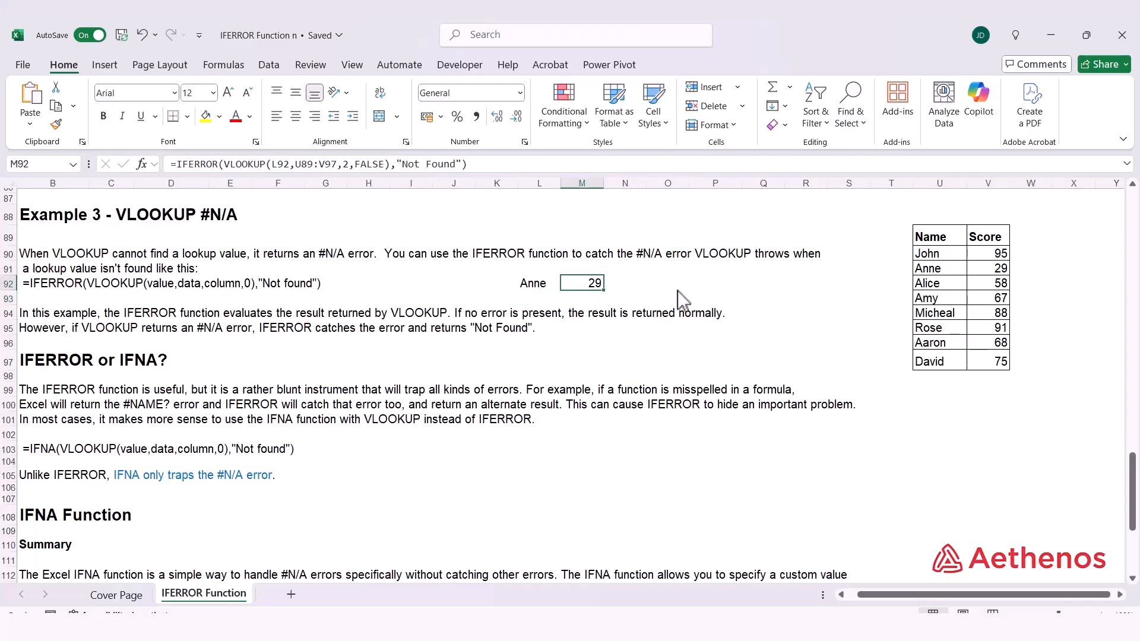
{"action": "left_click", "coordinate": [1003, 267]}
Enter =IFNA(VLOOKUP(L92,U90:V97,2,FALSE),"Not available") in M93, below the IFERROR result.
{"action": "left_click", "coordinate": [601, 286]}
{"action": "key", "text": "Down"}
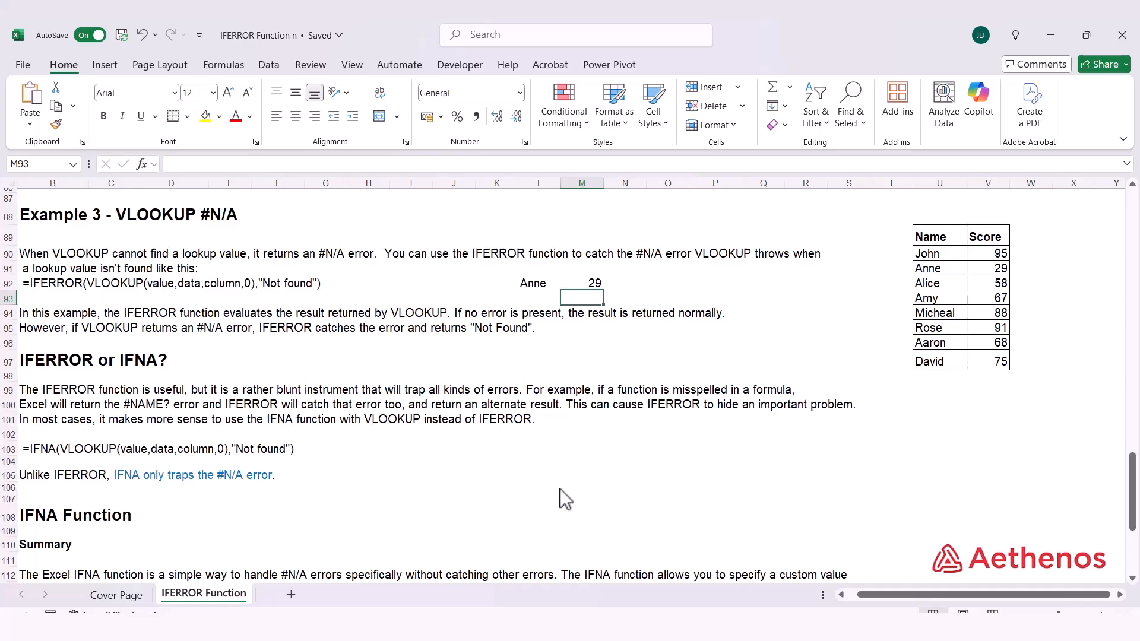
{"action": "type", "text": "="}
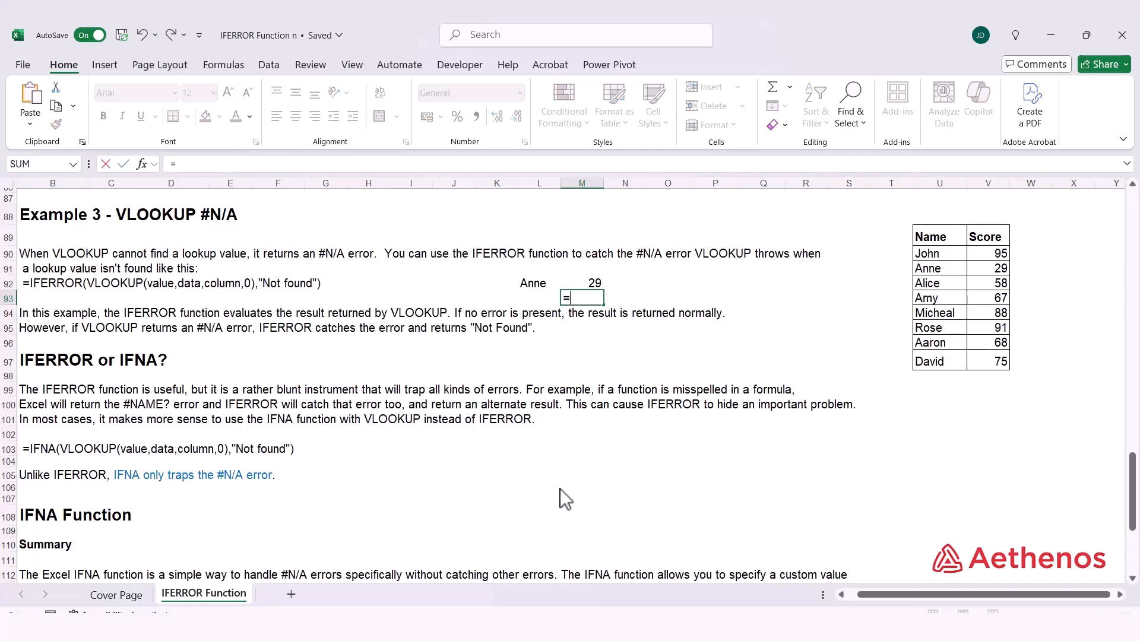
{"action": "type", "text": "IF"}
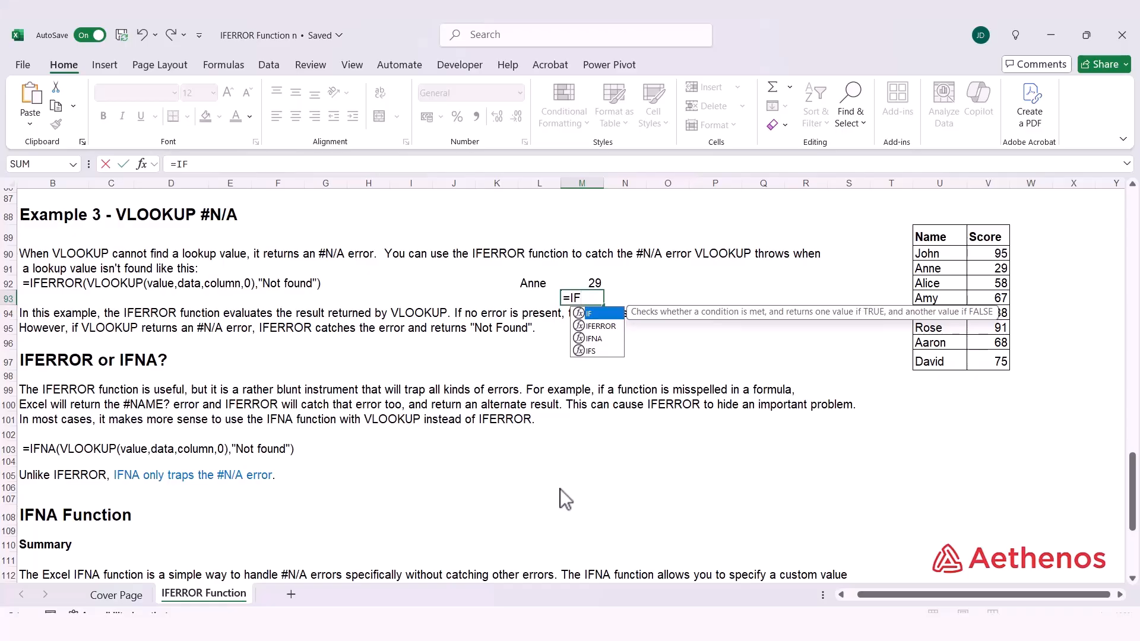
{"action": "key", "text": "Down"}
{"action": "key", "text": "Down"}
{"action": "key", "text": "Tab"}
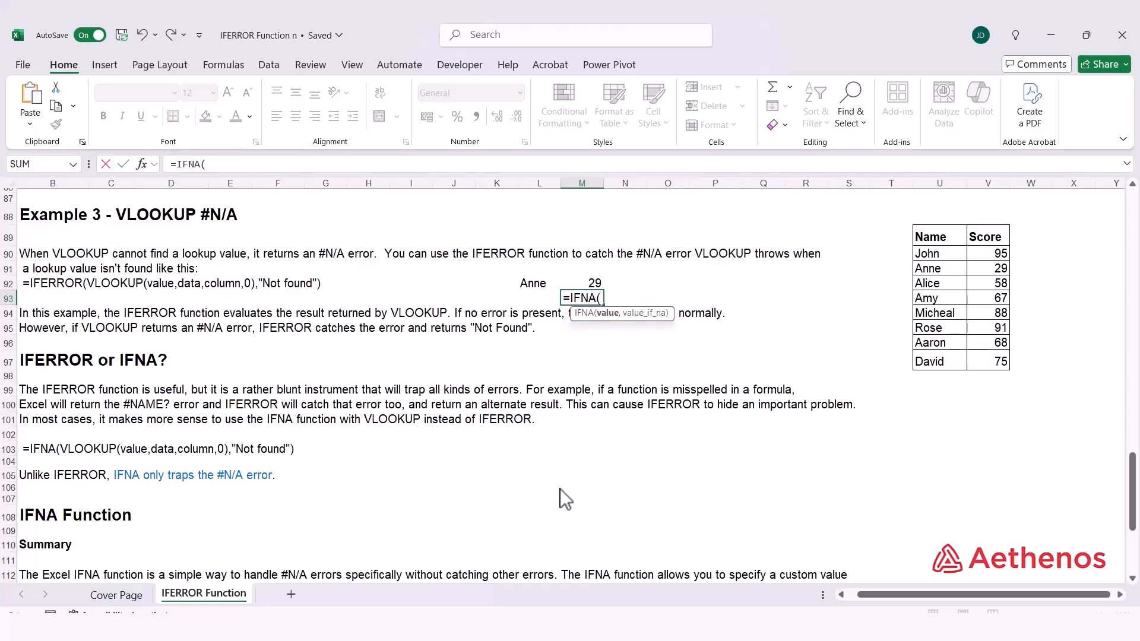
{"action": "type", "text": "vl"}
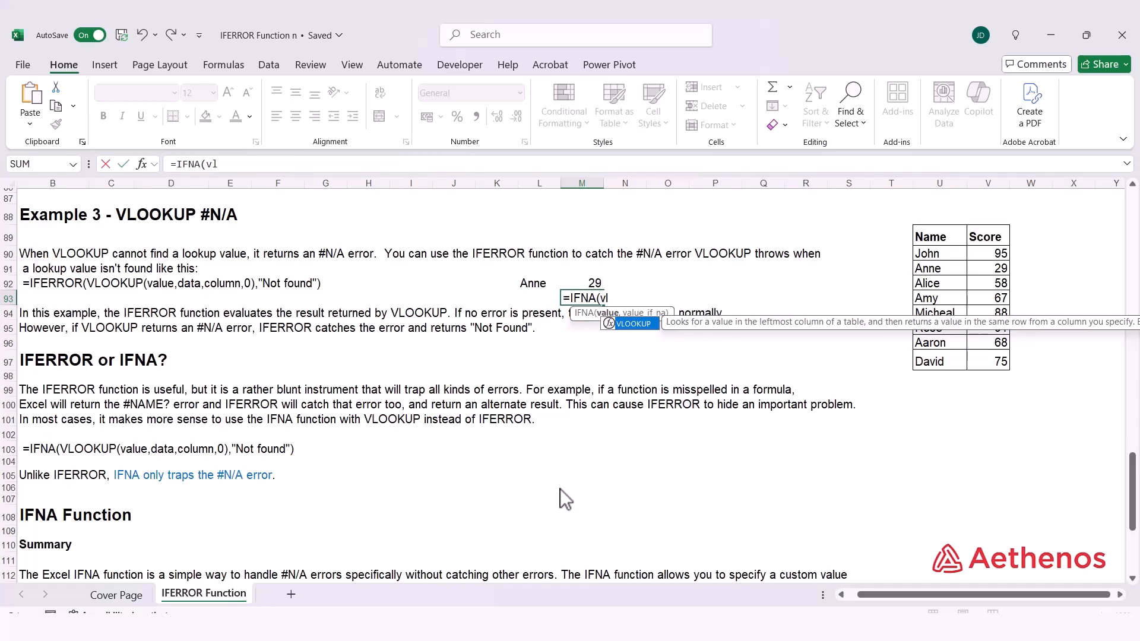
{"action": "key", "text": "Tab"}
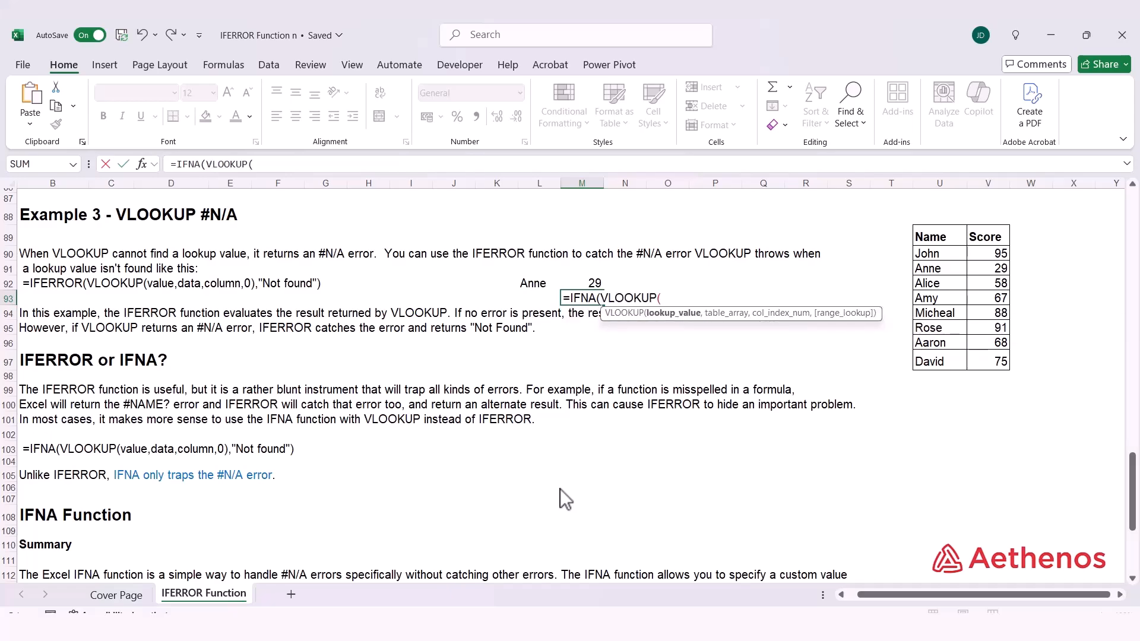
{"action": "left_click", "coordinate": [536, 286]}
{"action": "type", "text": ","}
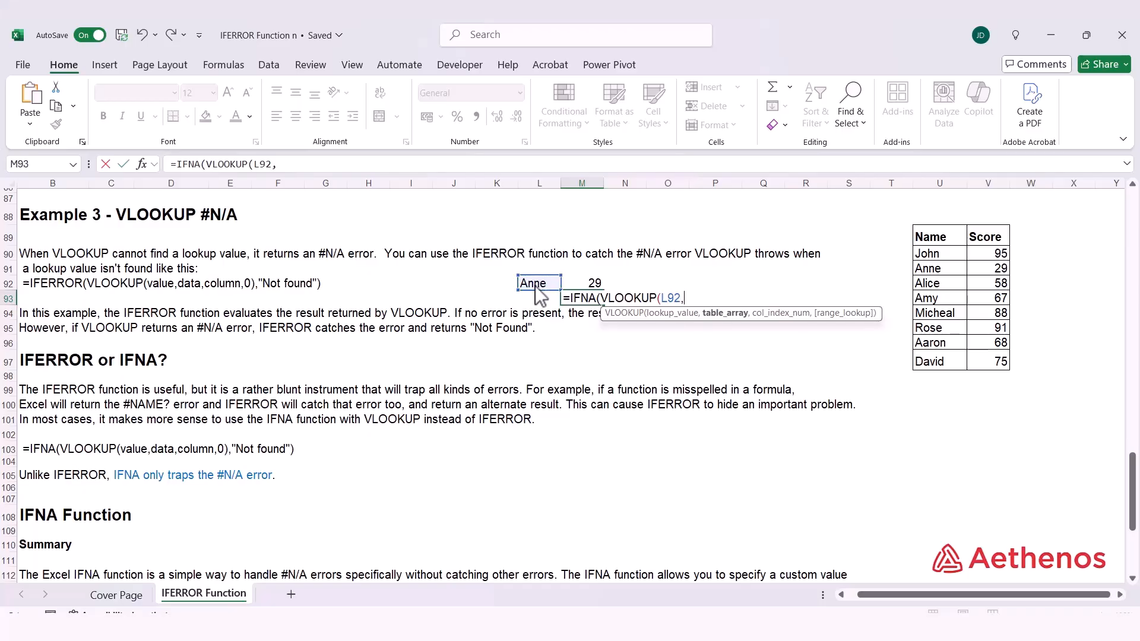
{"action": "left_click_drag", "start_coordinate": [938, 256], "coordinate": [977, 360]}
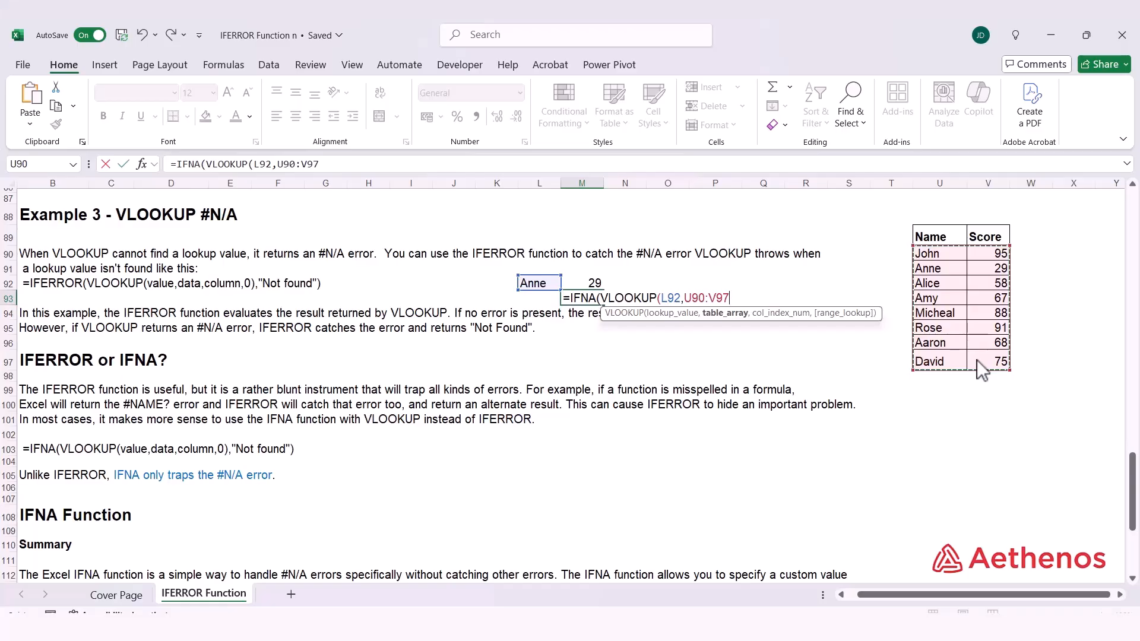
{"action": "type", "text": ","}
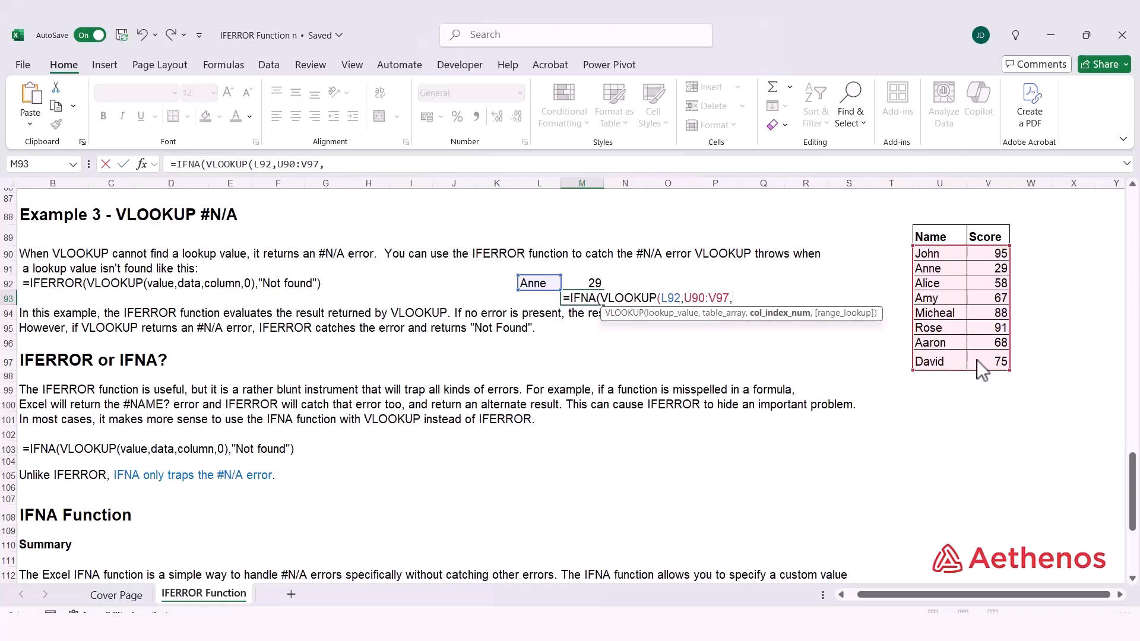
{"action": "type", "text": "2,"}
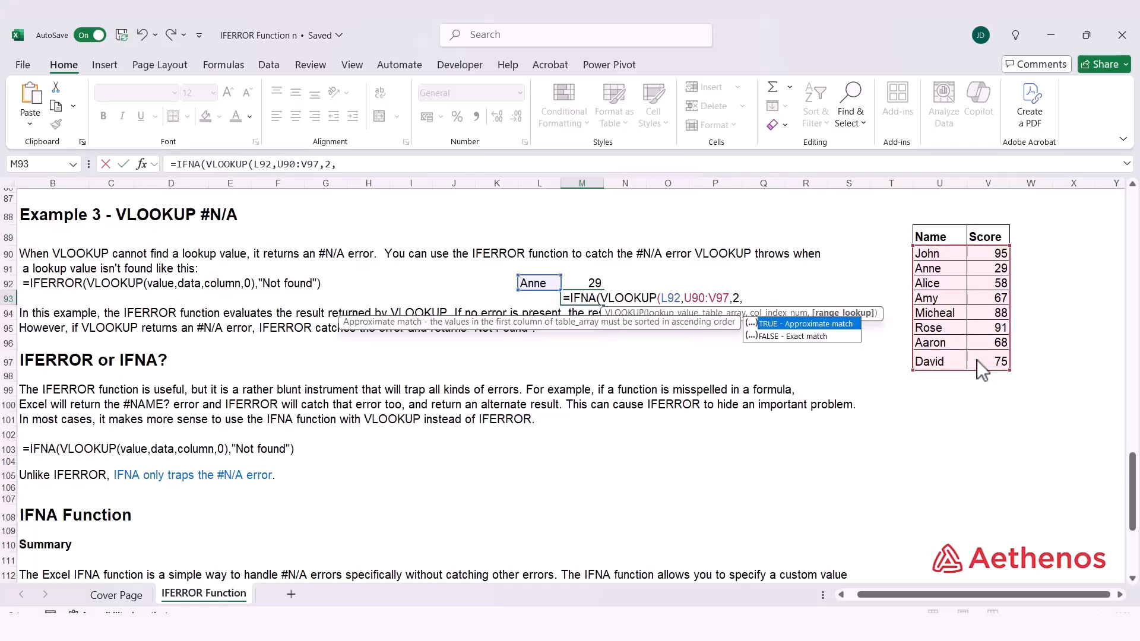
{"action": "key", "text": "Down"}
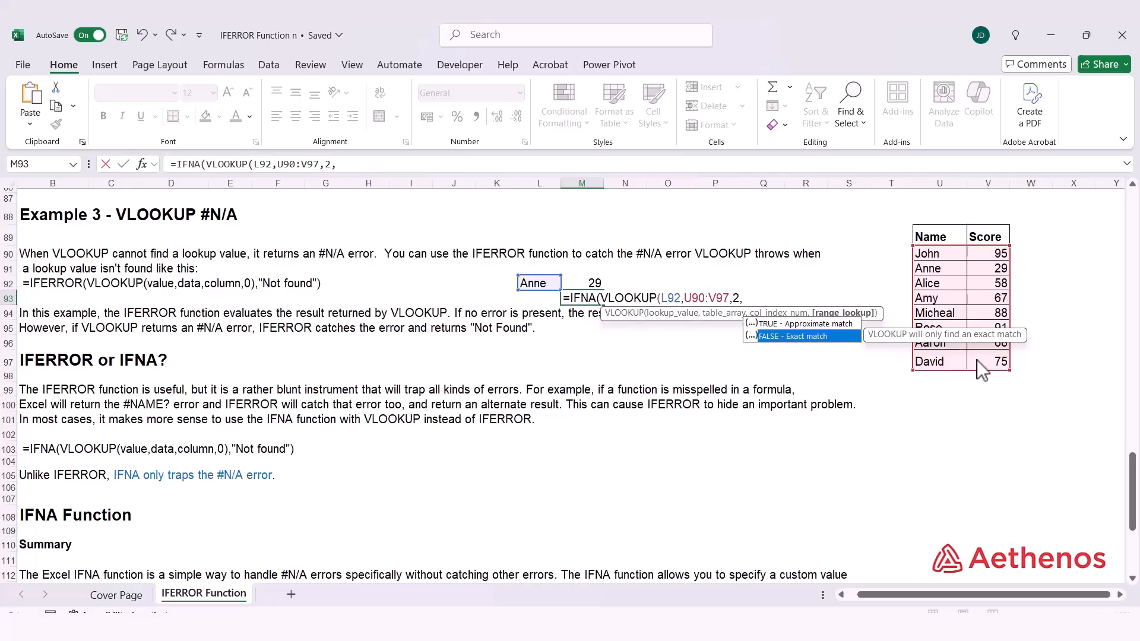
{"action": "key", "text": "Tab"}
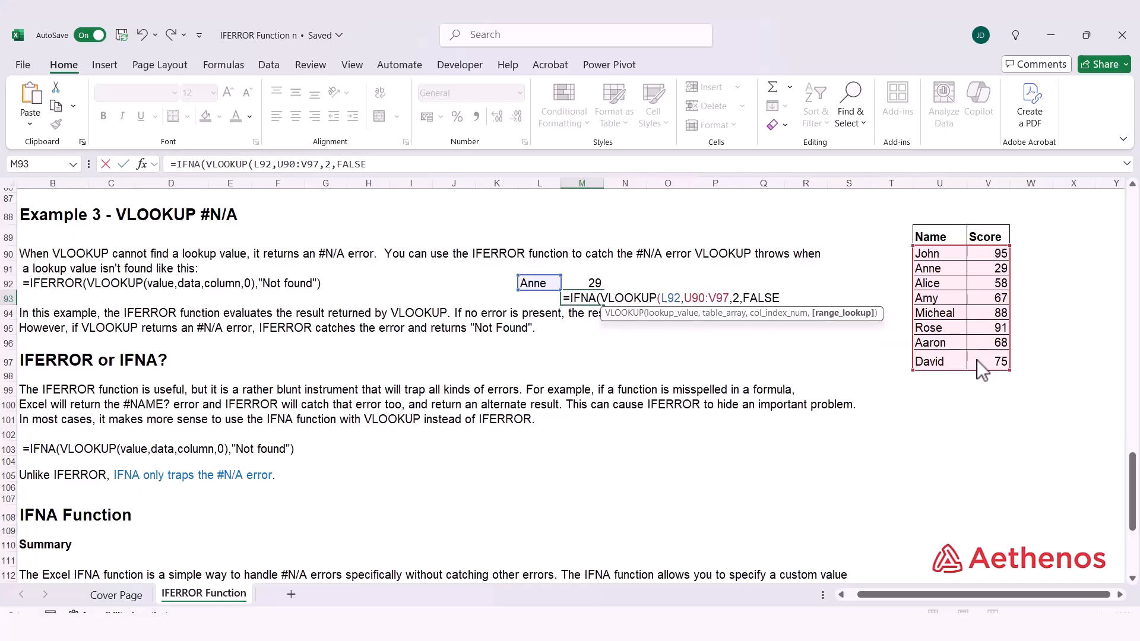
{"action": "type", "text": ")"}
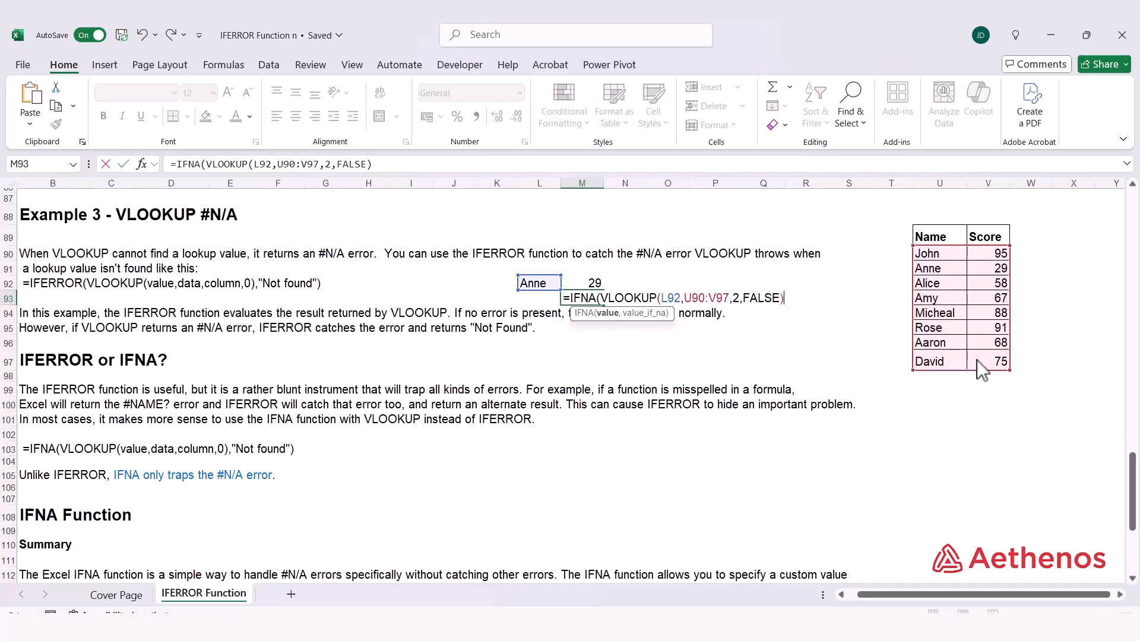
{"action": "type", "text": ",\"Not a"}
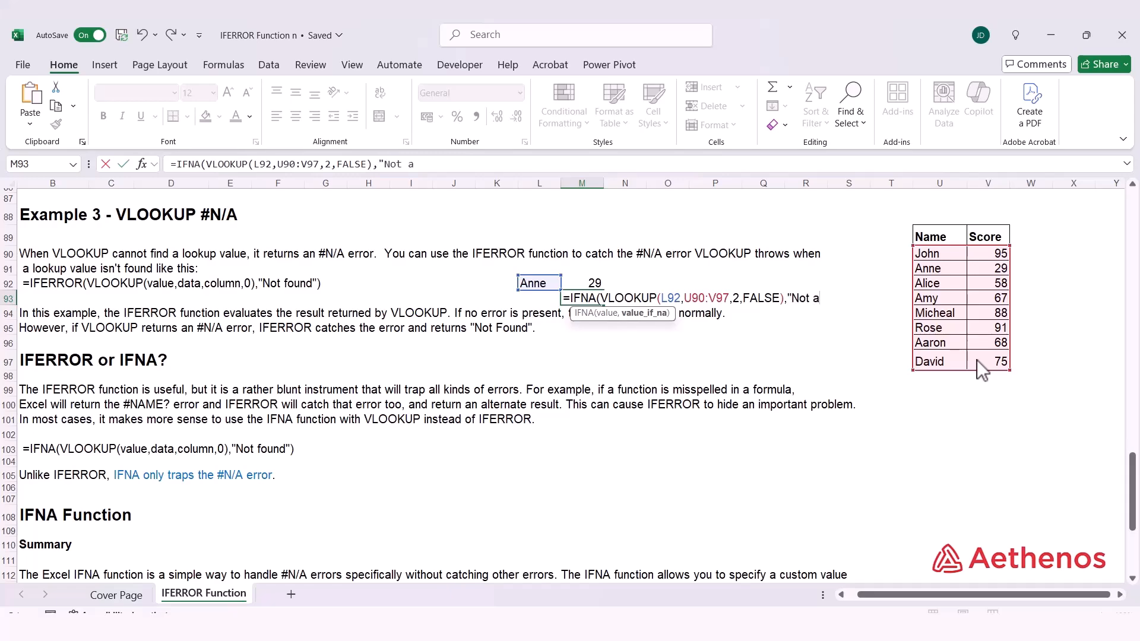
{"action": "type", "text": "vailable\")"}
{"action": "key", "text": "Return"}
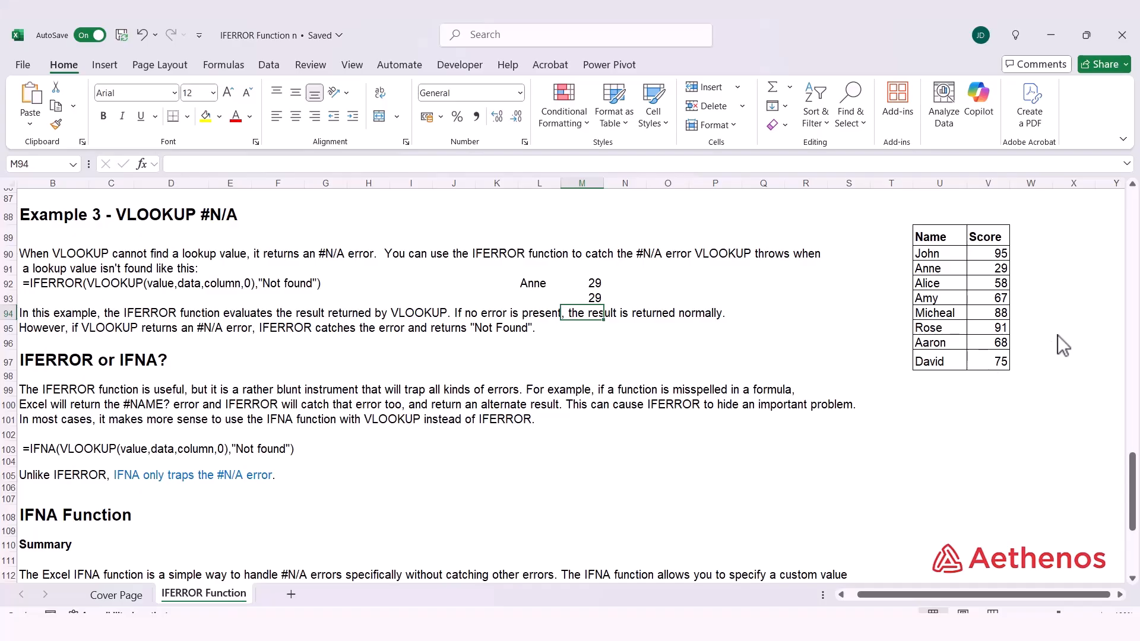
Open the IFNA formula in M93 to review it without changing it.
{"action": "left_click", "coordinate": [591, 297]}
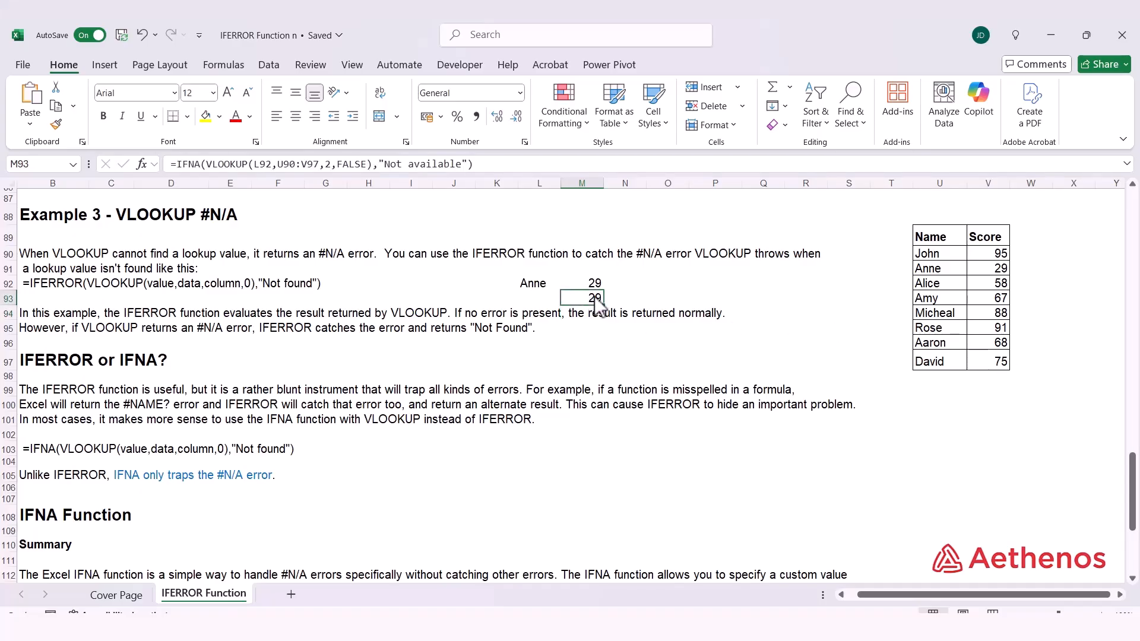
{"action": "double_click", "coordinate": [593, 297]}
{"action": "key", "text": "Escape"}
Set the lookup name in L92 back to Nick and compare the IFERROR and IFNA results.
{"action": "left_click", "coordinate": [549, 287]}
{"action": "type", "text": "Nick"}
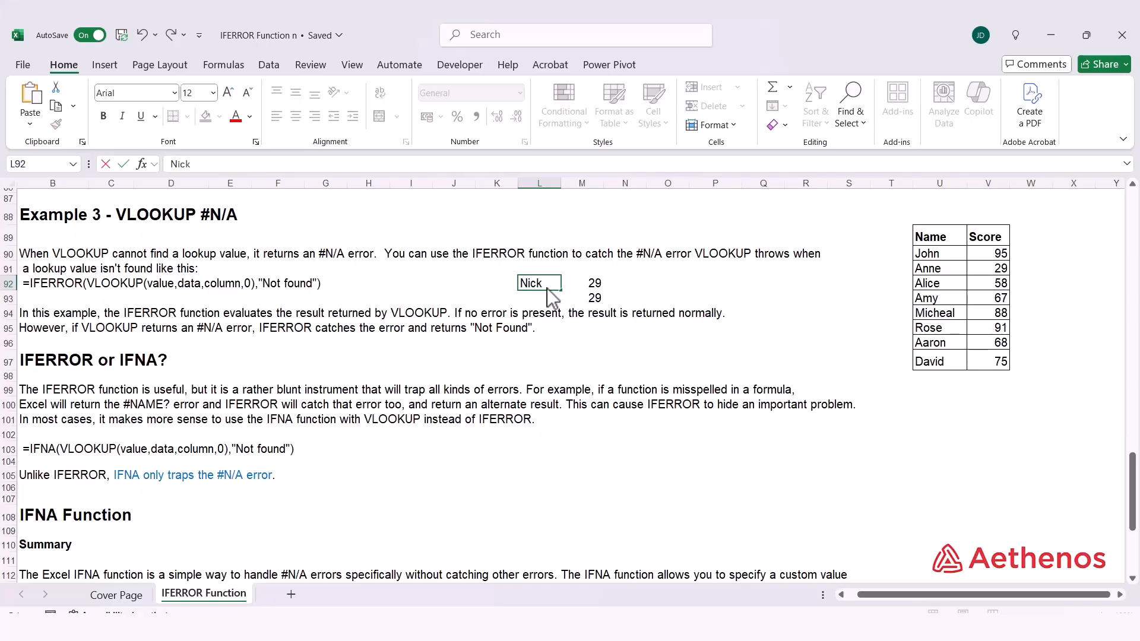
{"action": "key", "text": "Return"}
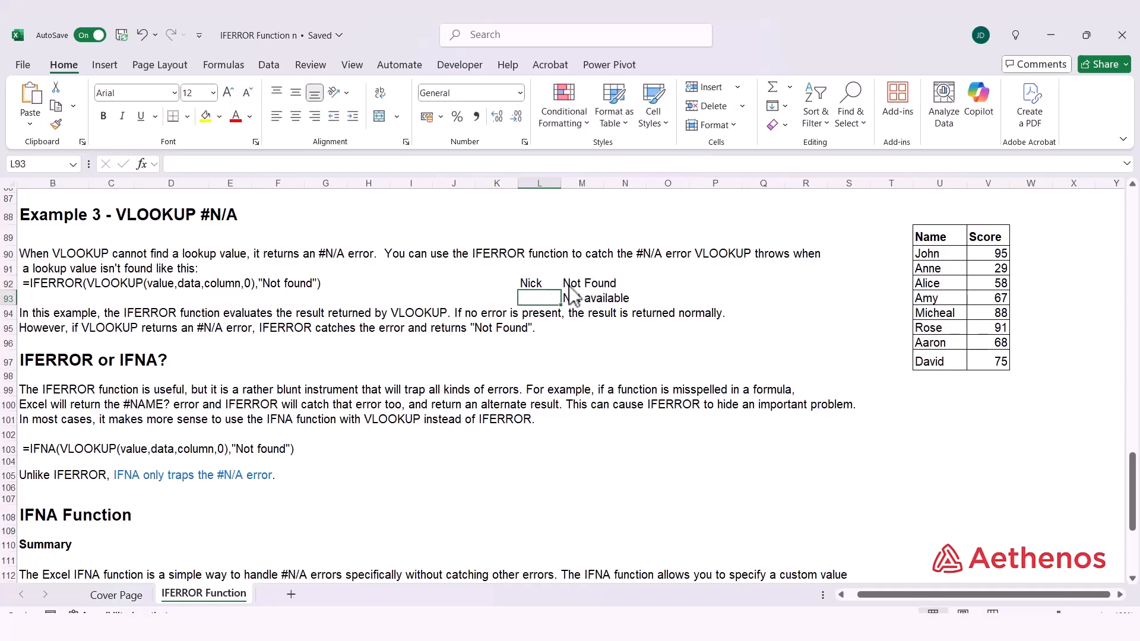
{"action": "left_click_drag", "start_coordinate": [568, 303], "coordinate": [628, 301]}
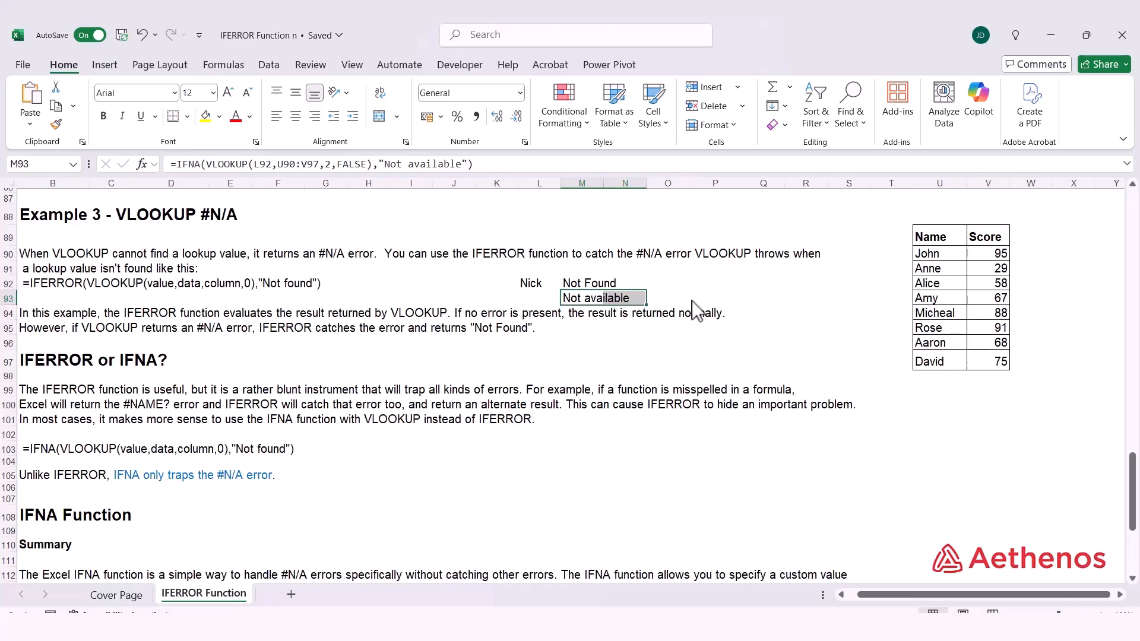
{"action": "left_click", "coordinate": [692, 300]}
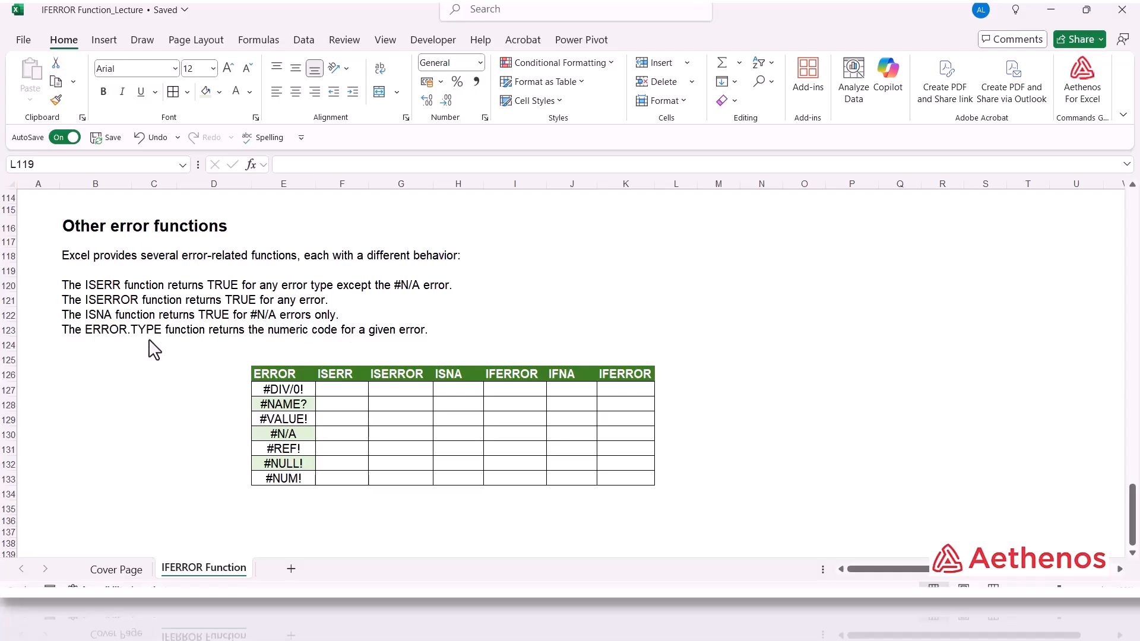
Enter =ISERR(E127) in F127, the first ISERR cell beside #DIV/0!
{"action": "left_click", "coordinate": [350, 392]}
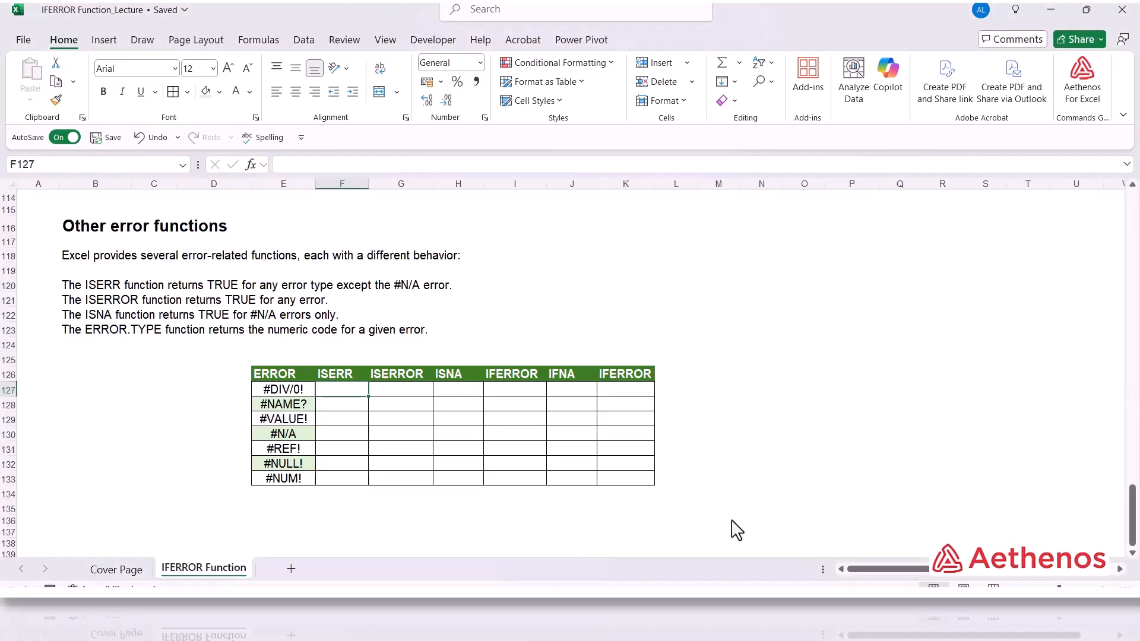
{"action": "type", "text": "="}
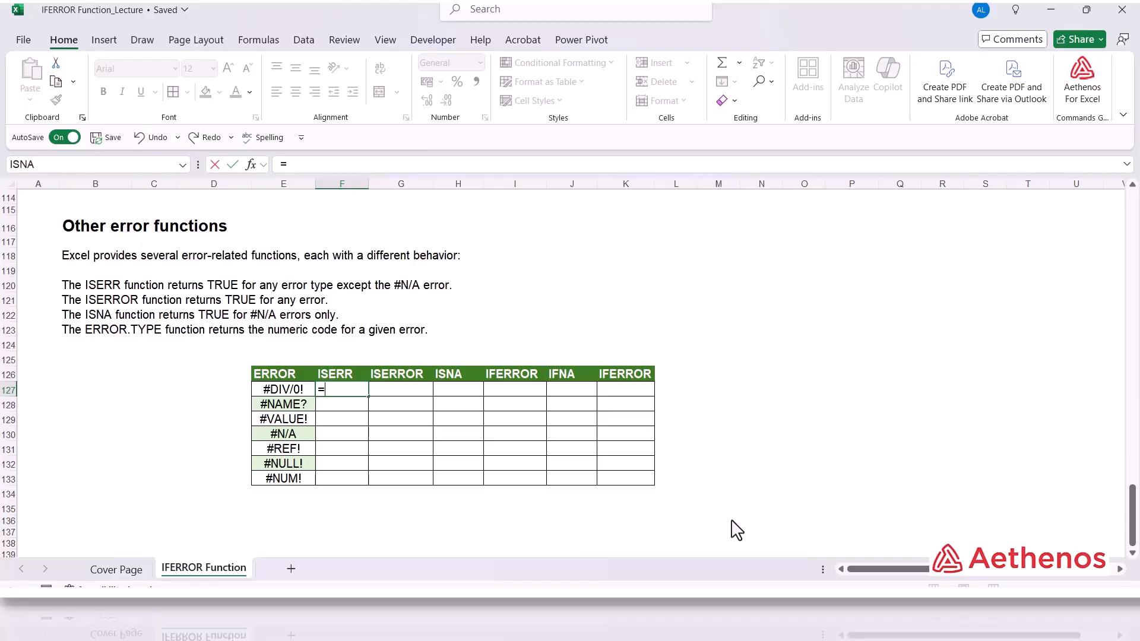
{"action": "type", "text": "iser"}
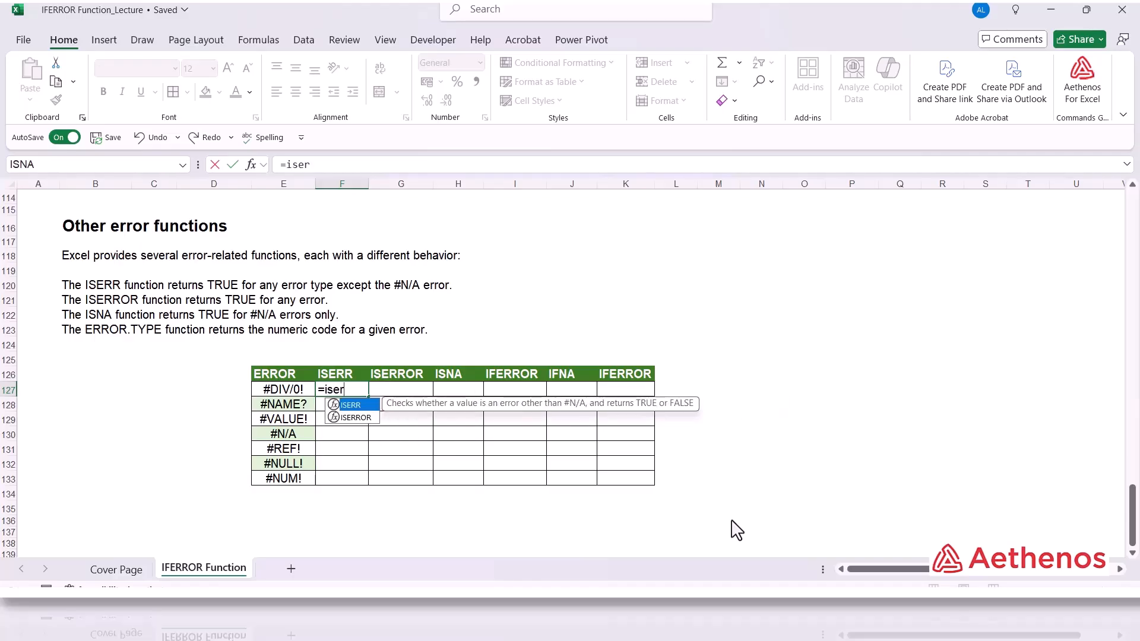
{"action": "key", "text": "Tab"}
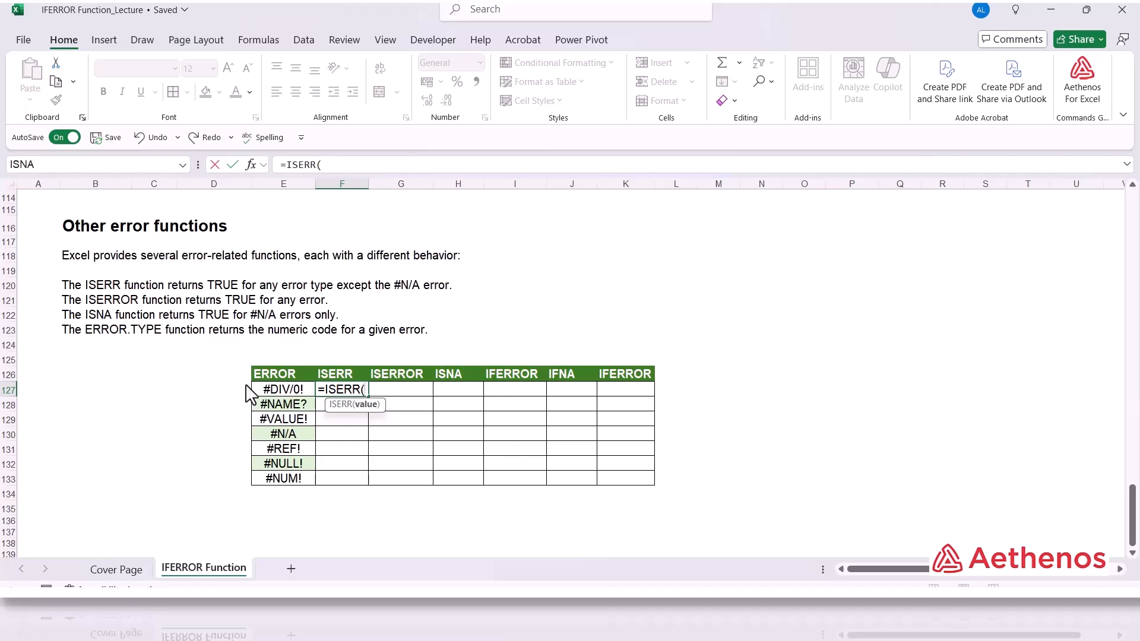
{"action": "left_click", "coordinate": [279, 393]}
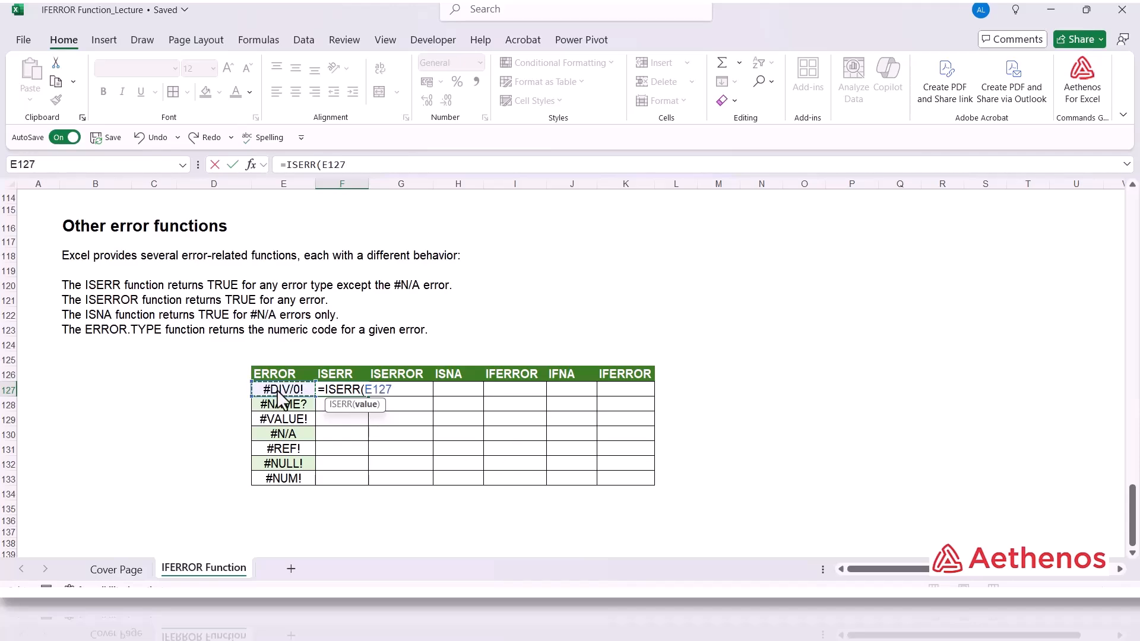
{"action": "type", "text": ")"}
{"action": "key", "text": "ctrl+Return"}
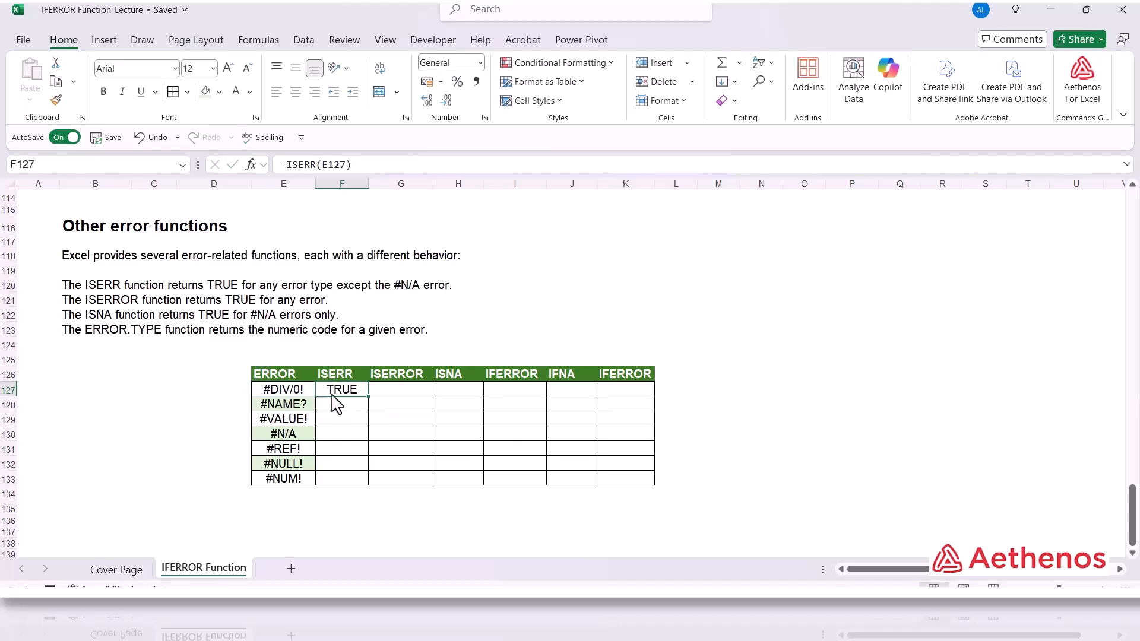
Fill the ISERR formula down to row 133 and make the #N/A row's result in F130 bold.
{"action": "double_click", "coordinate": [367, 396]}
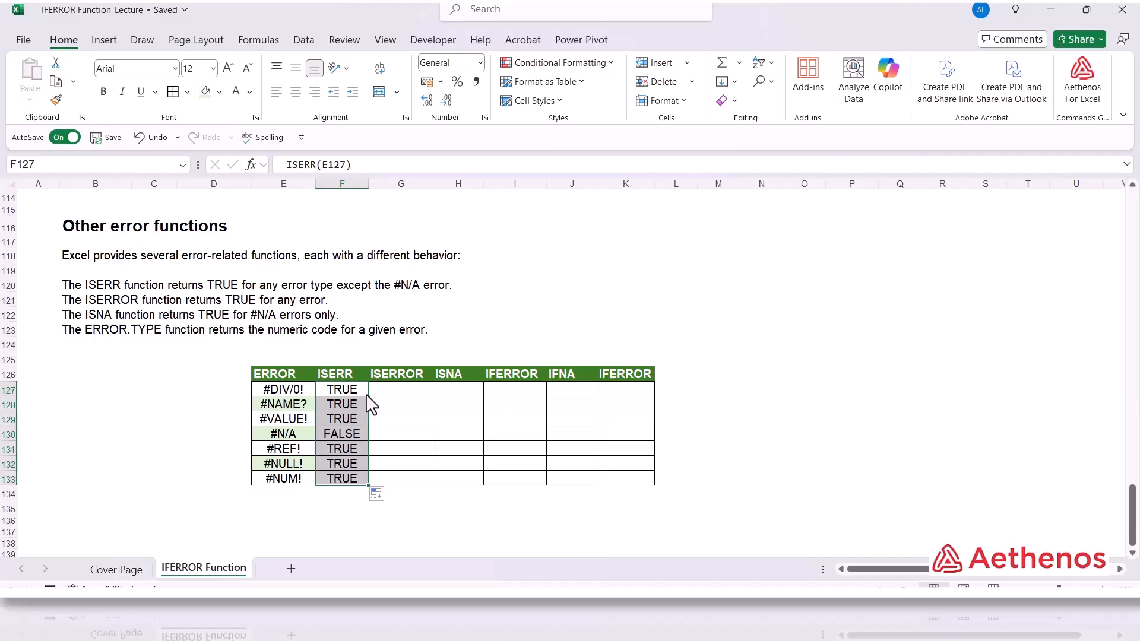
{"action": "left_click", "coordinate": [342, 435]}
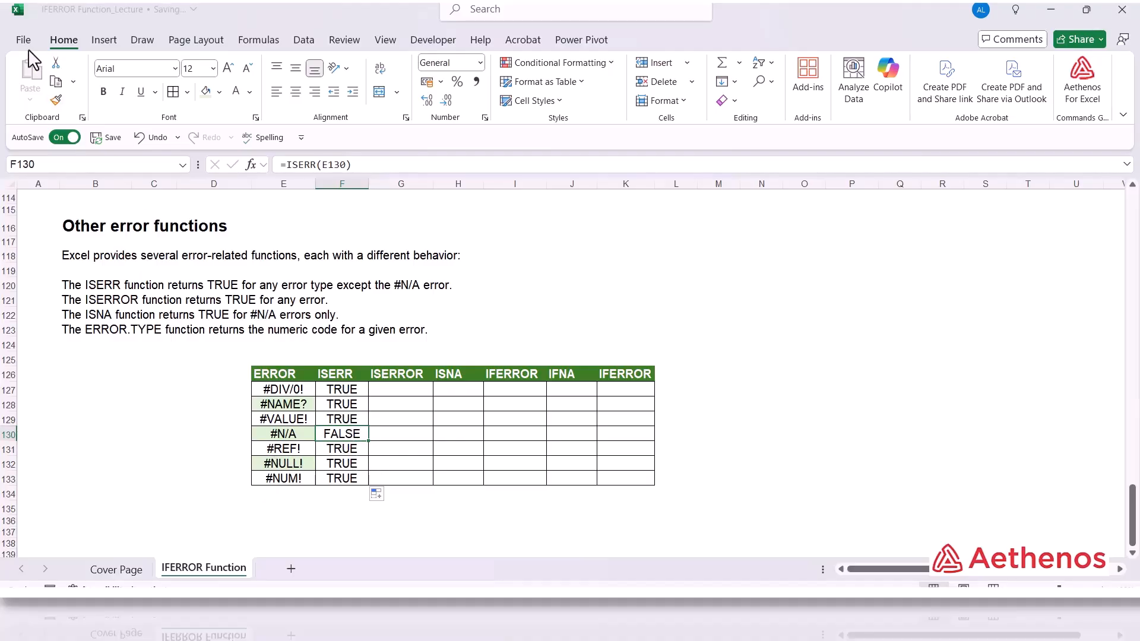
{"action": "left_click", "coordinate": [109, 94]}
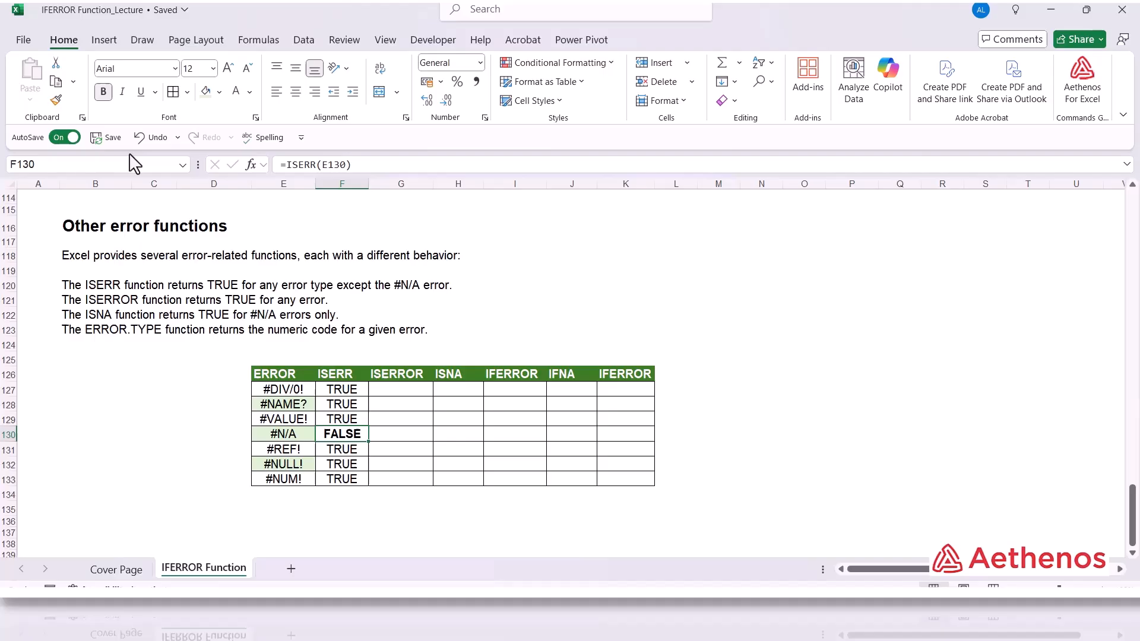
Enter =ISERROR(E127) in G127 and fill it down the ISERROR column to row 133.
{"action": "left_click", "coordinate": [409, 464]}
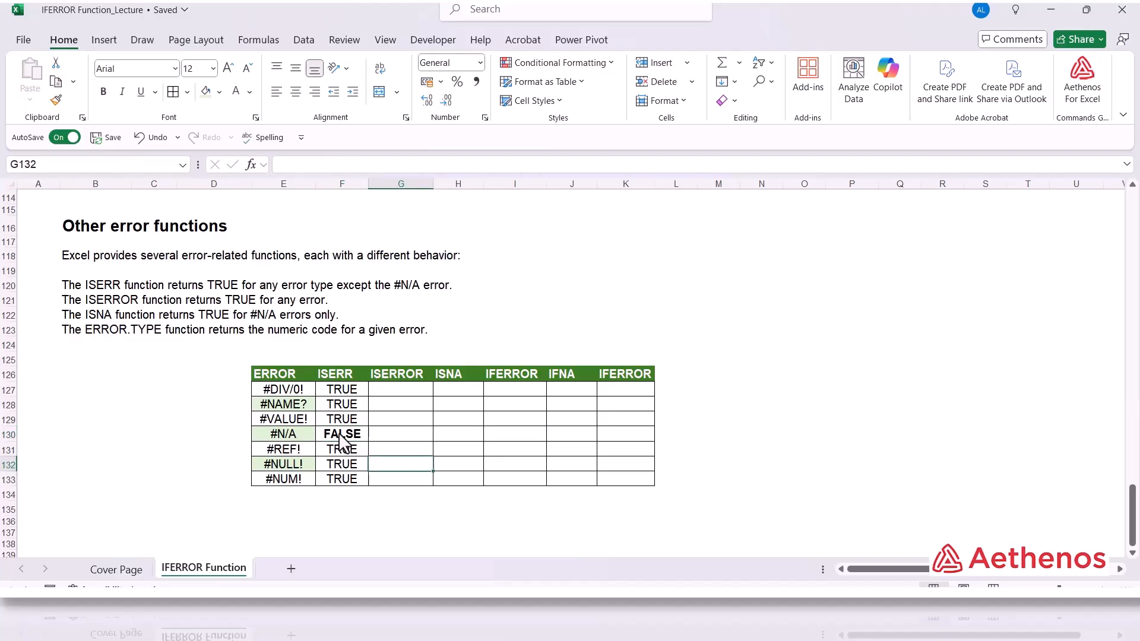
{"action": "left_click", "coordinate": [401, 392]}
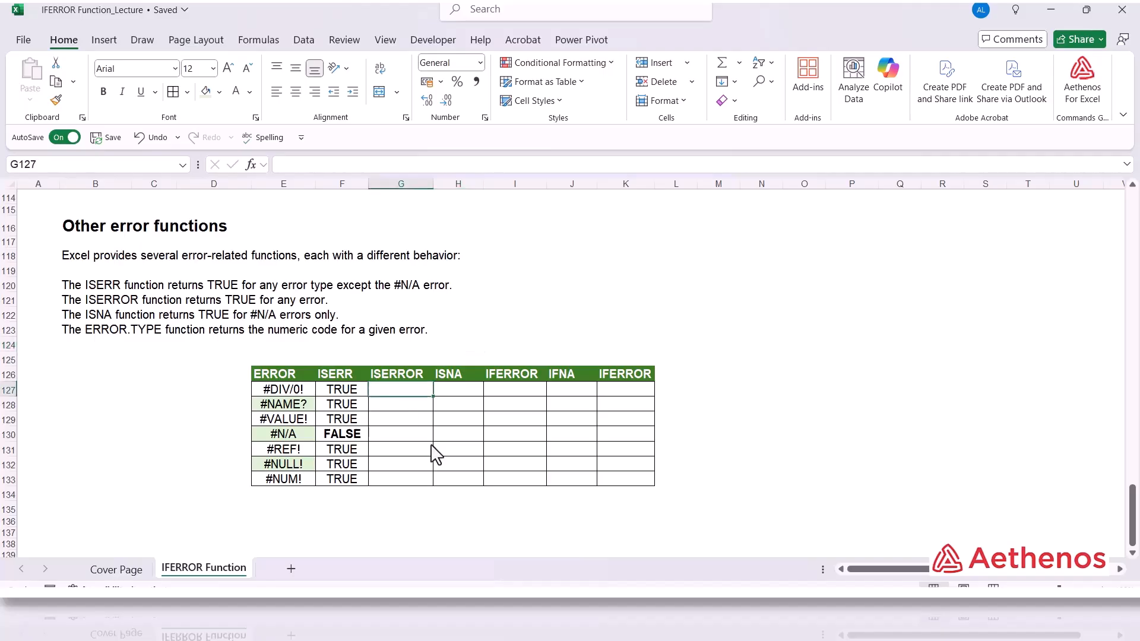
{"action": "type", "text": "="}
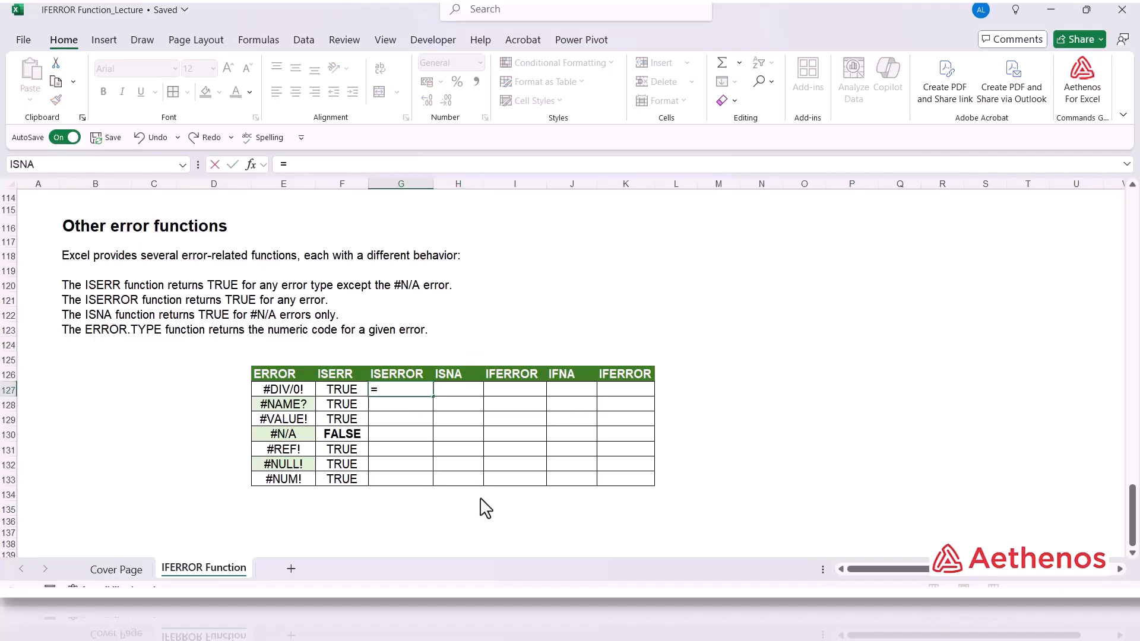
{"action": "type", "text": "iser"}
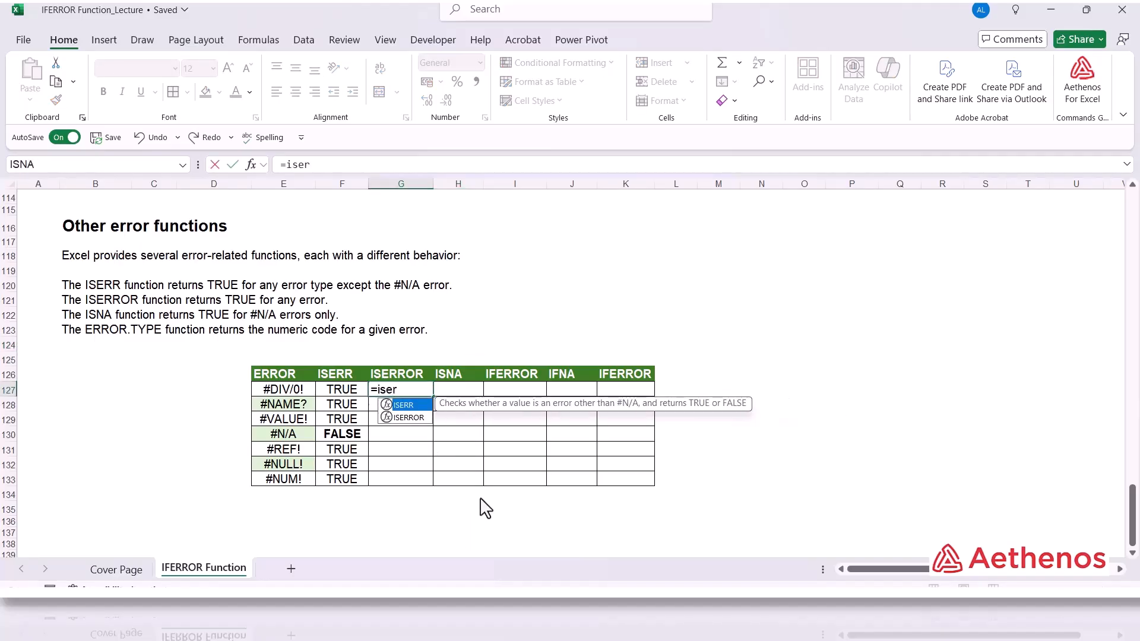
{"action": "key", "text": "Down"}
{"action": "key", "text": "Tab"}
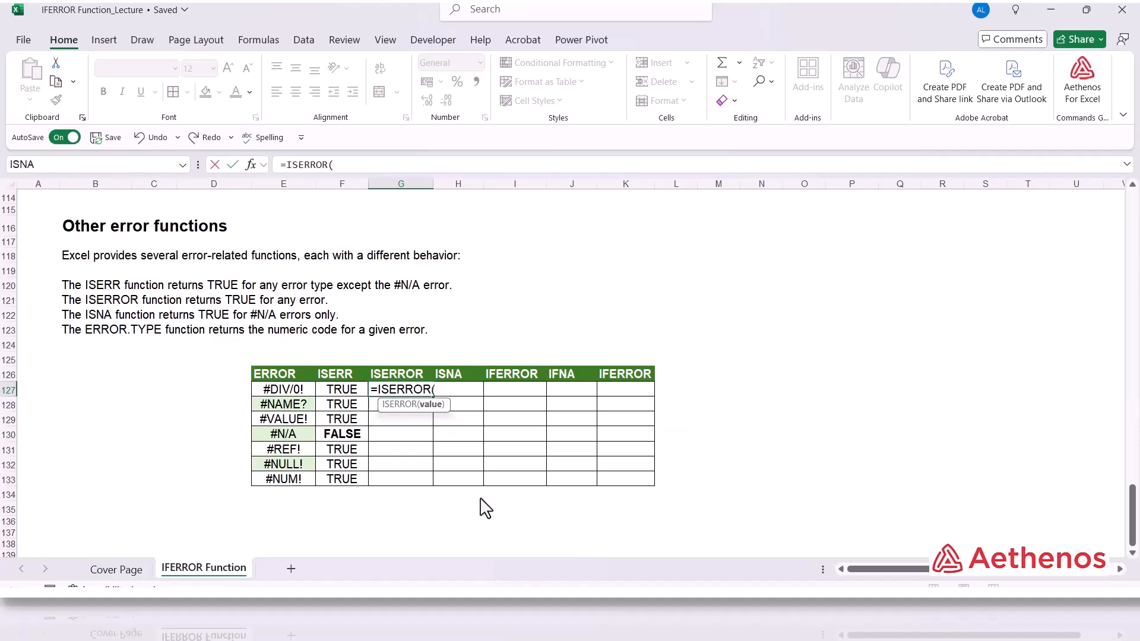
{"action": "left_click", "coordinate": [287, 394]}
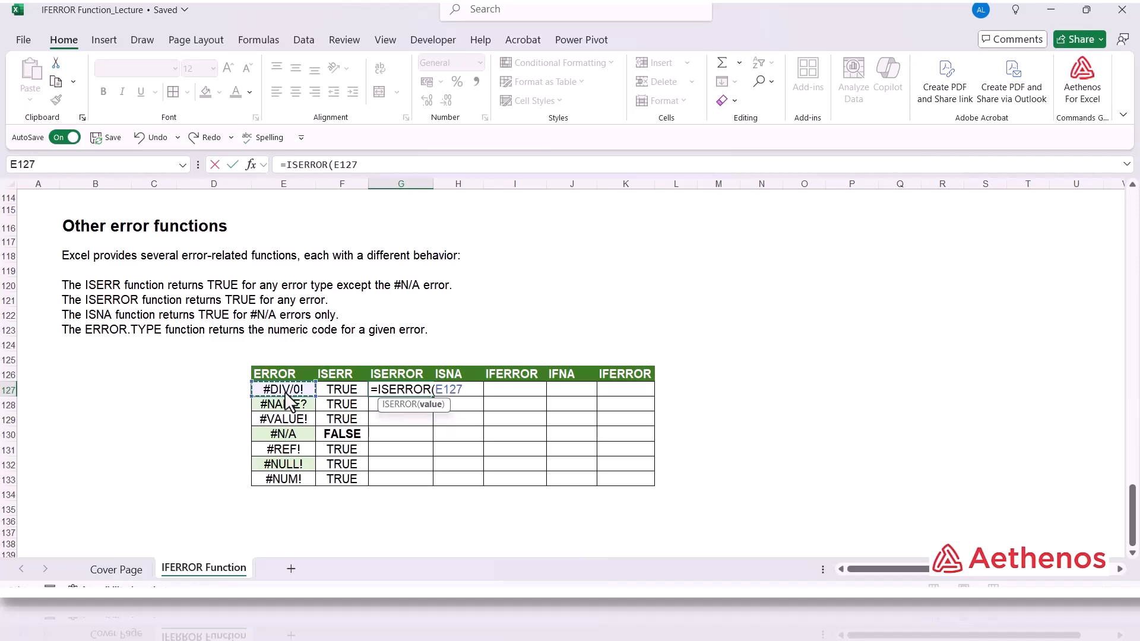
{"action": "type", "text": ")"}
{"action": "key", "text": "ctrl+Return"}
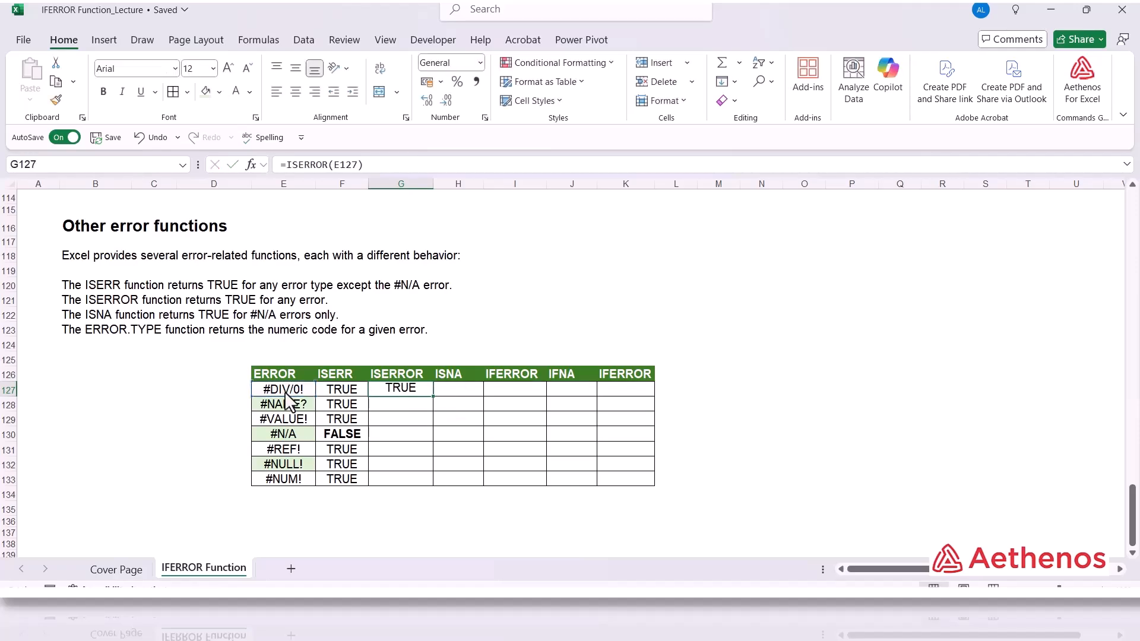
{"action": "double_click", "coordinate": [434, 396]}
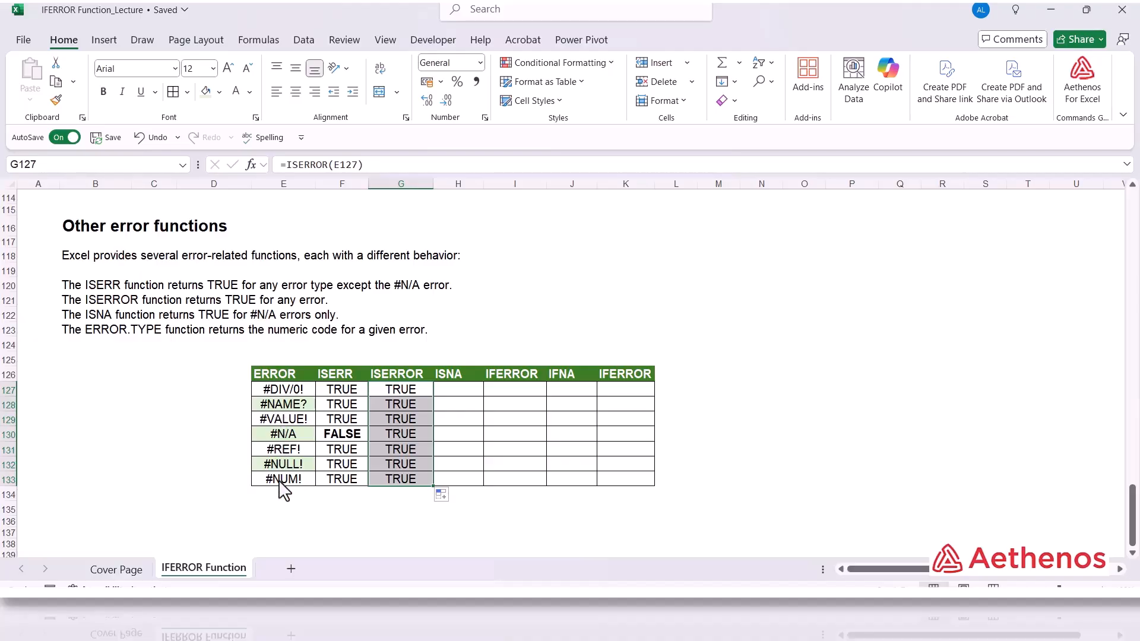
Enter =ISNA(E127) in H127, the first ISNA cell.
{"action": "left_click", "coordinate": [460, 389]}
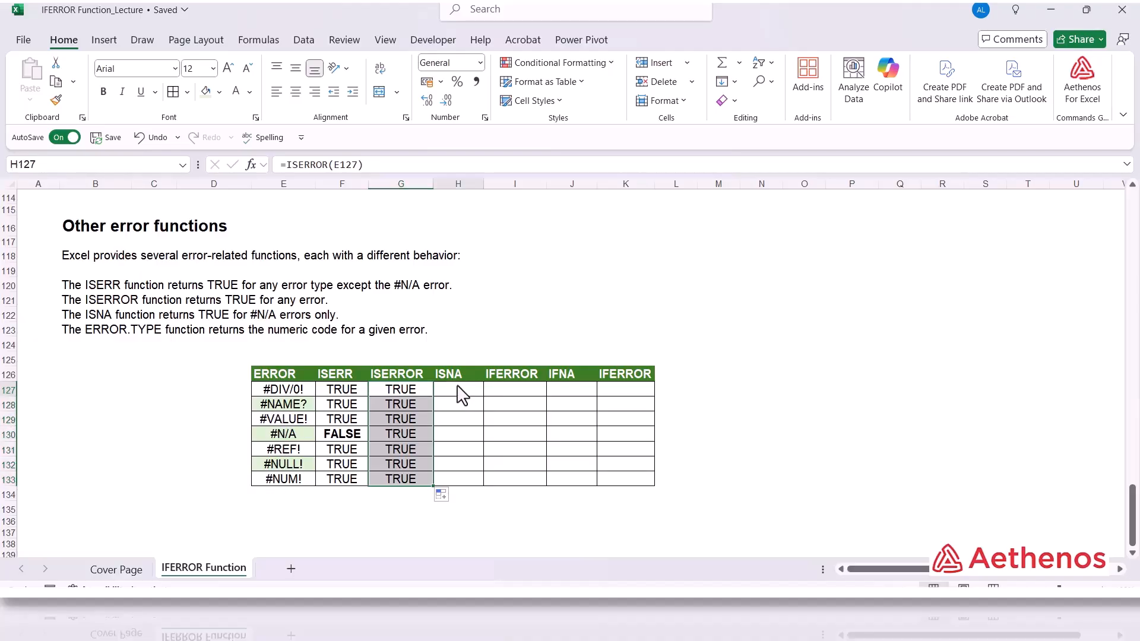
{"action": "type", "text": "=isn"}
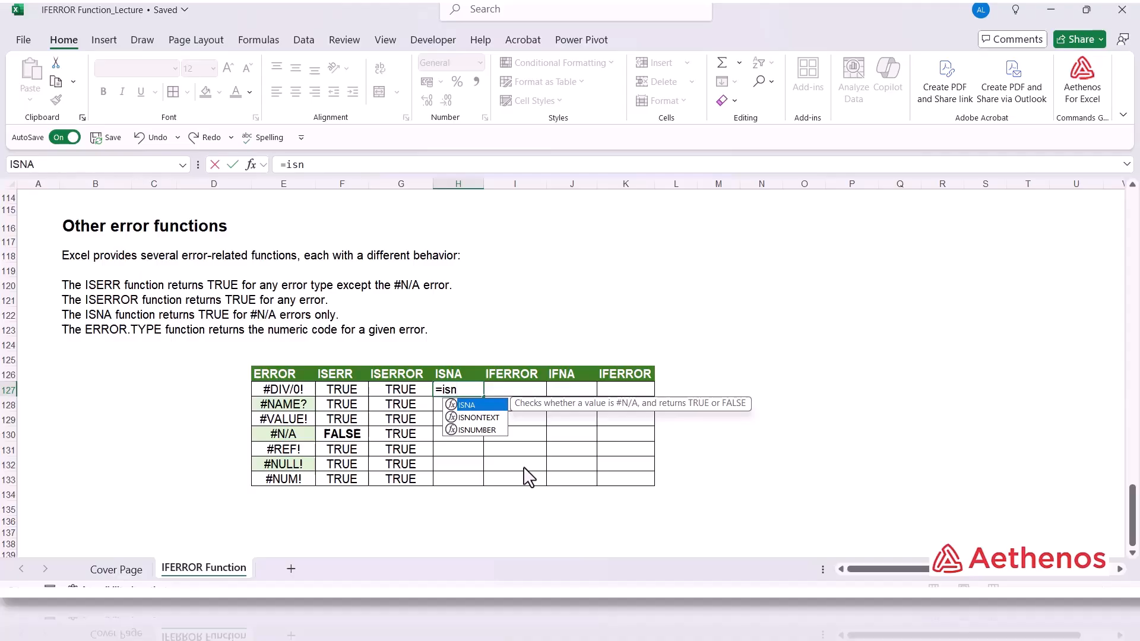
{"action": "key", "text": "Tab"}
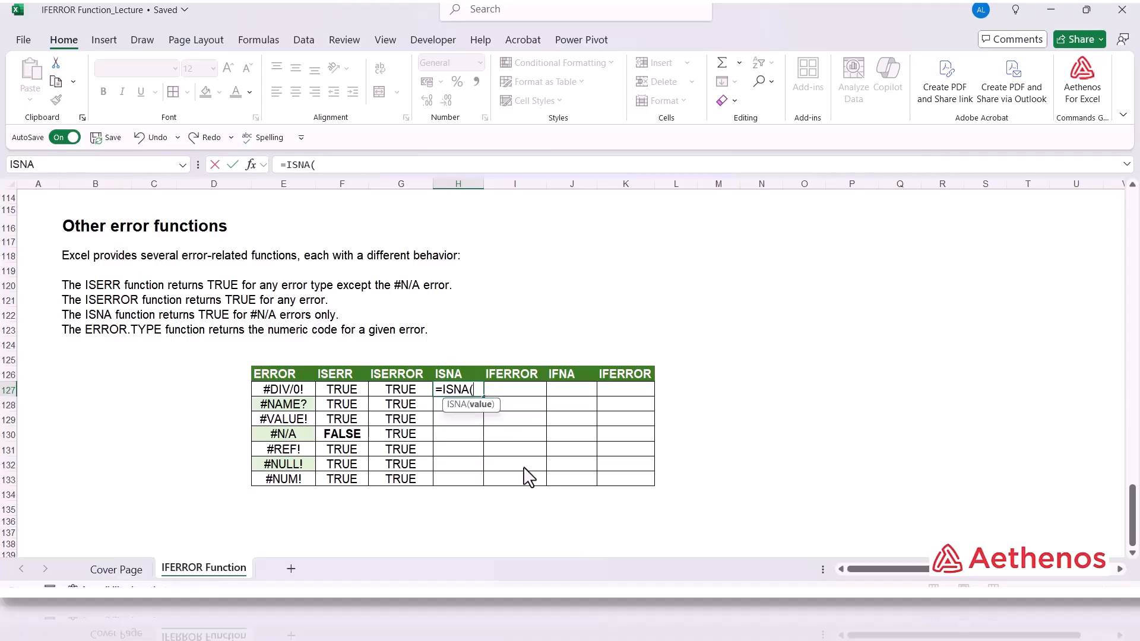
{"action": "left_click", "coordinate": [301, 393]}
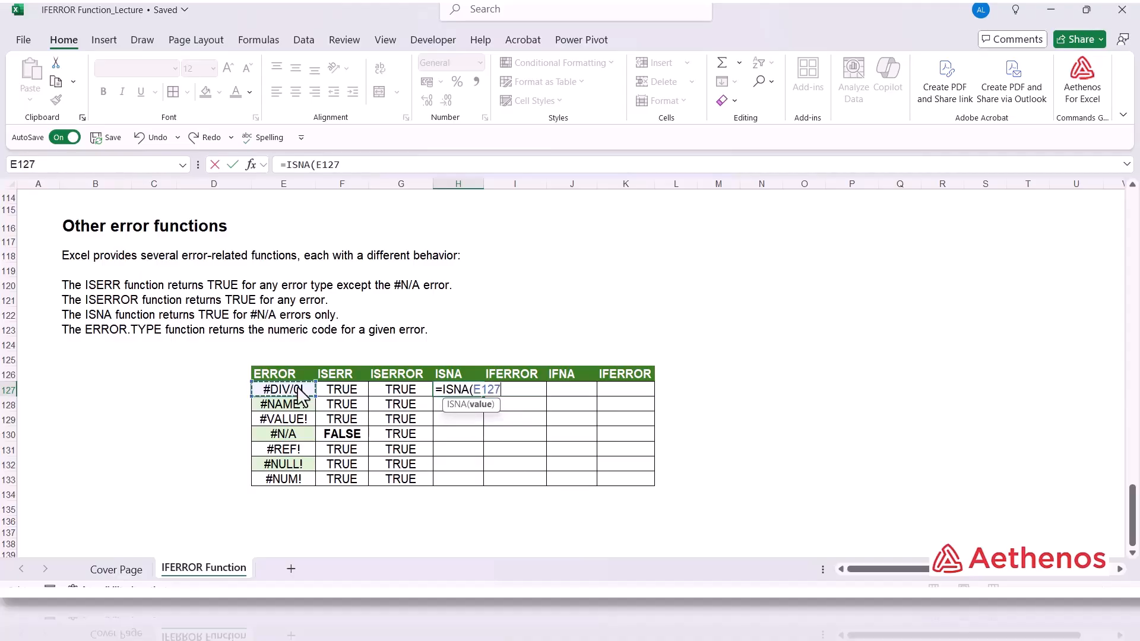
{"action": "type", "text": ")"}
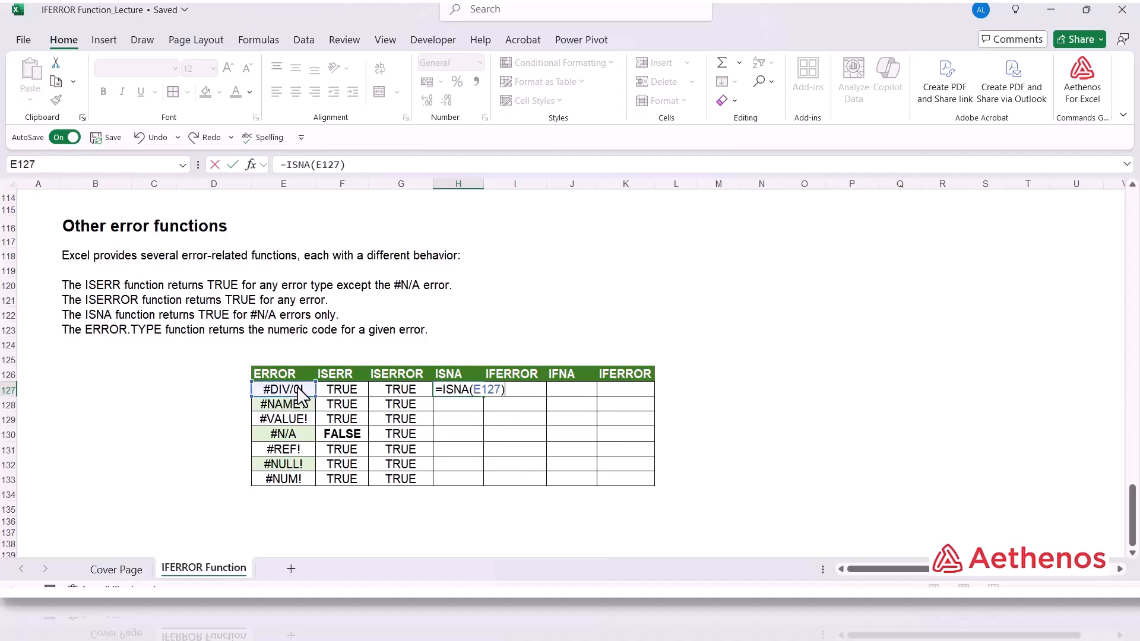
{"action": "key", "text": "Return"}
Fill the ISNA formula down to row 133 and make the #N/A row's result in H130 bold.
{"action": "left_click", "coordinate": [457, 391]}
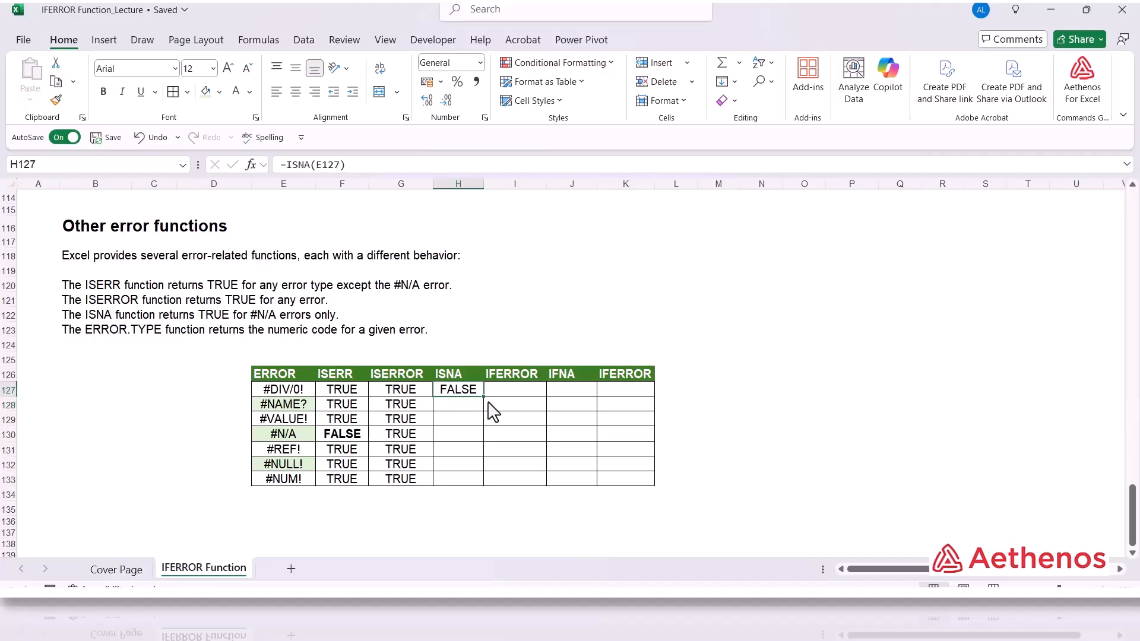
{"action": "double_click", "coordinate": [484, 396]}
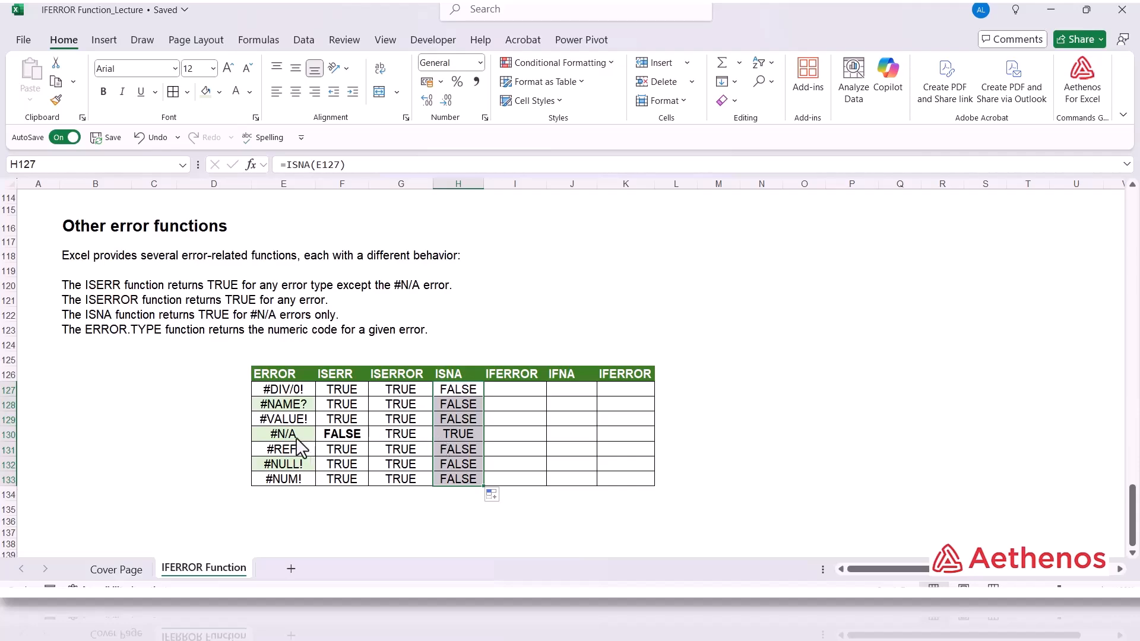
{"action": "left_click", "coordinate": [457, 433]}
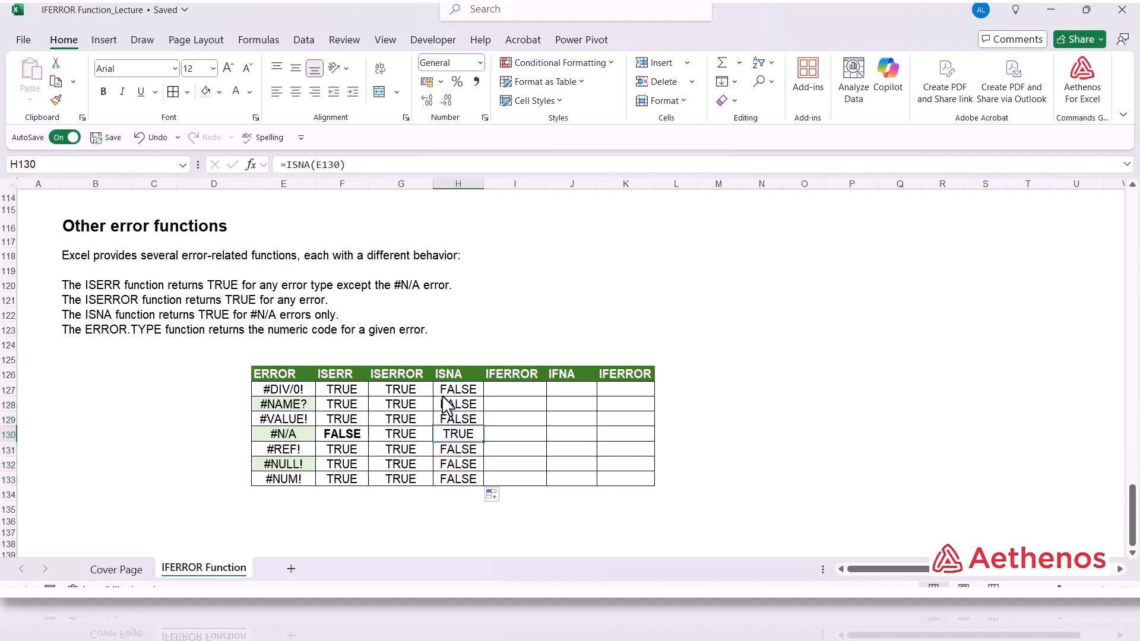
{"action": "left_click", "coordinate": [103, 92]}
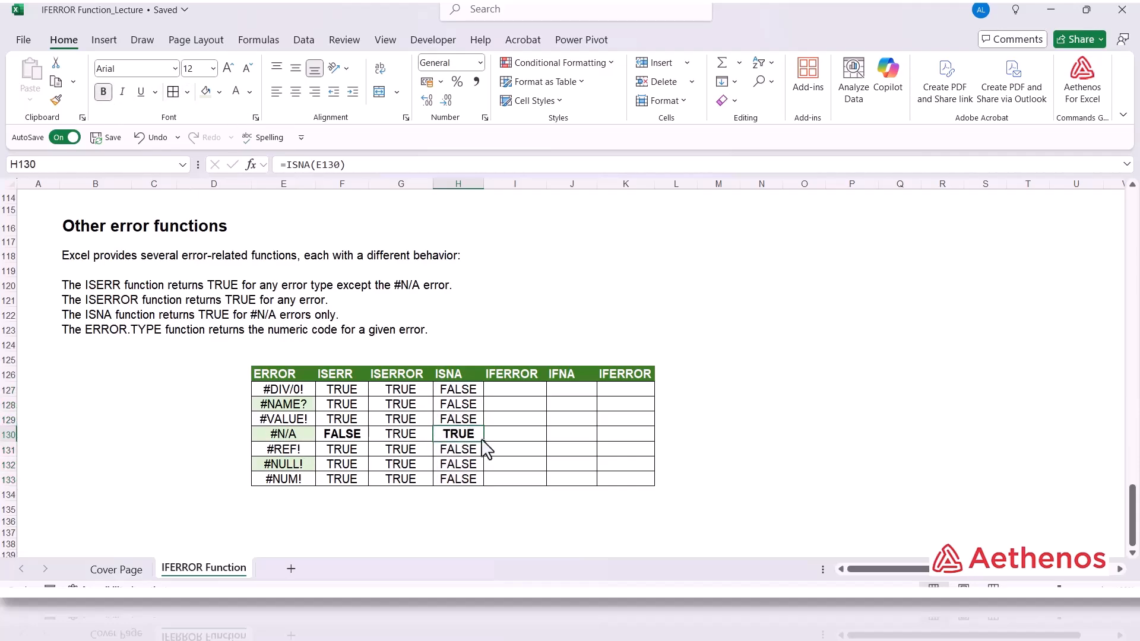
Compare the ISNA and ISERR results for the #N/A row.
{"action": "left_click", "coordinate": [474, 464]}
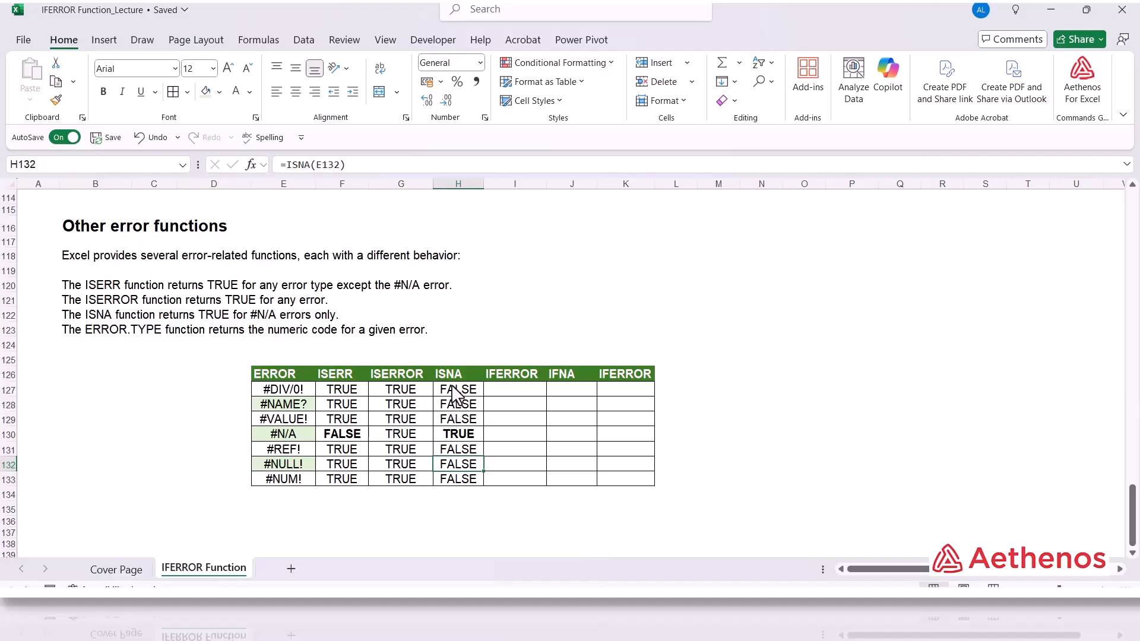
{"action": "left_click", "coordinate": [460, 434]}
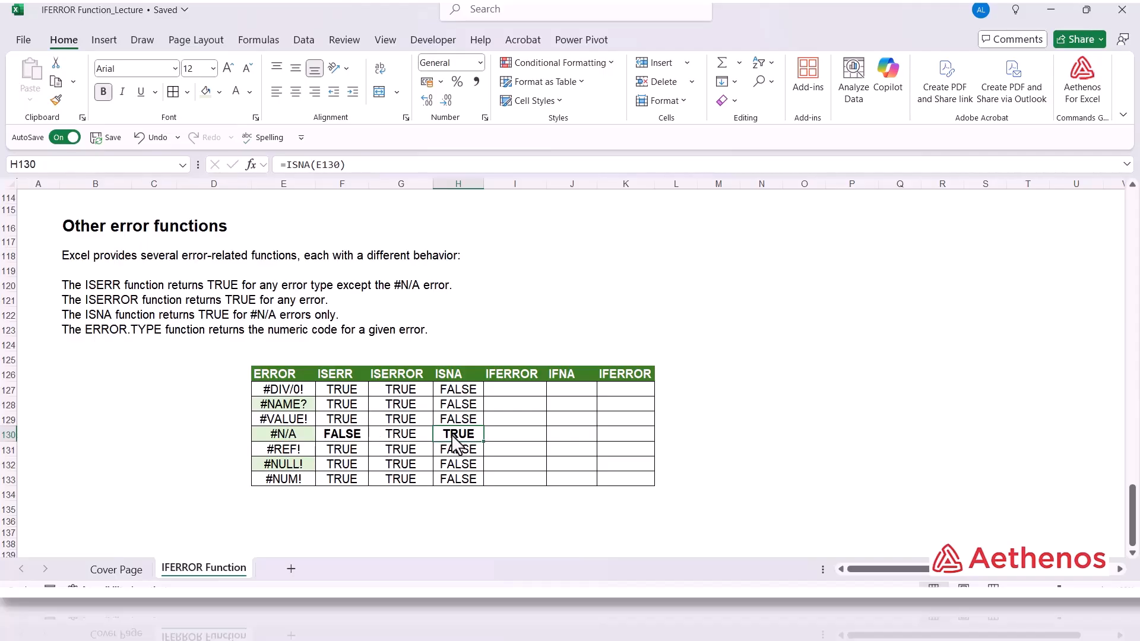
{"action": "left_click", "coordinate": [356, 438]}
Enter =IFERROR(E127,"Error") in I127, the first IFERROR cell.
{"action": "left_click", "coordinate": [523, 390]}
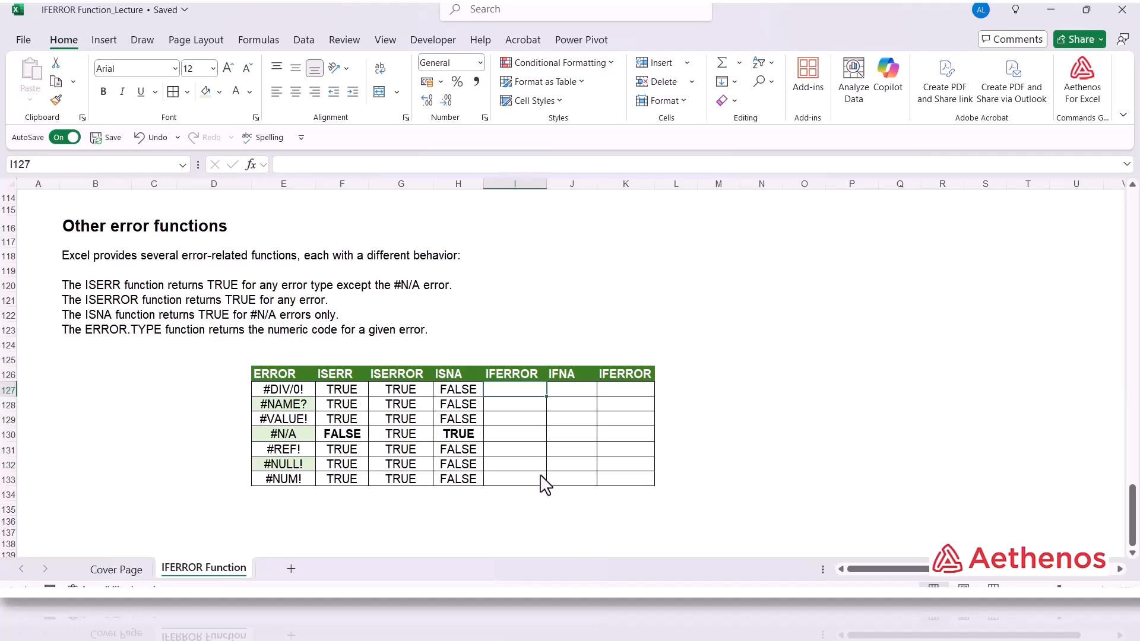
{"action": "type", "text": "=if"}
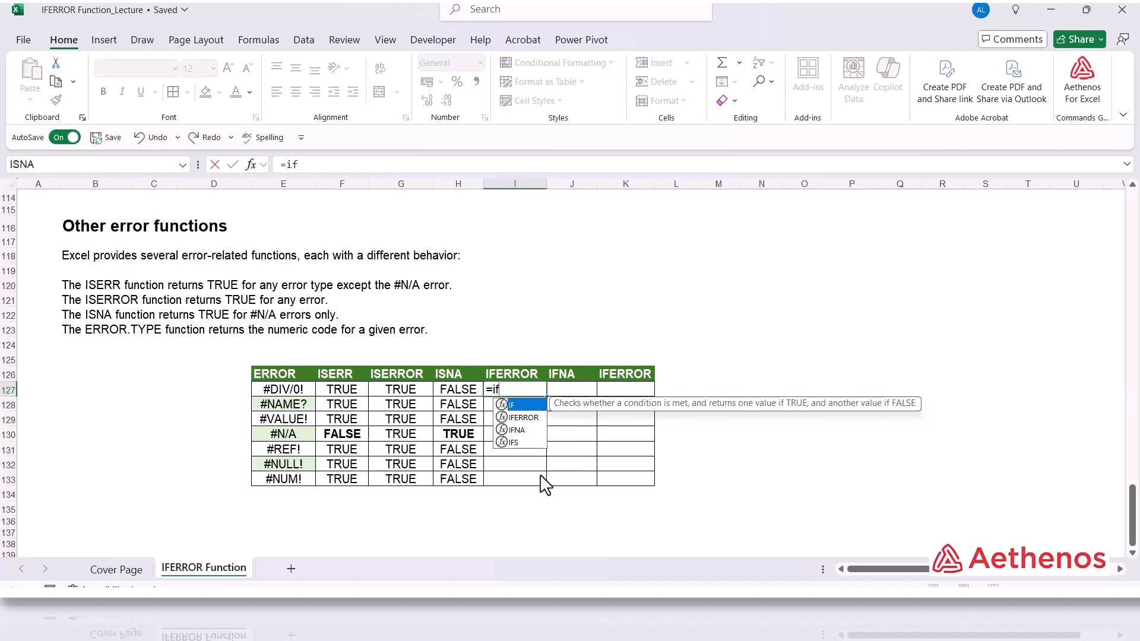
{"action": "key", "text": "Down"}
{"action": "key", "text": "Tab"}
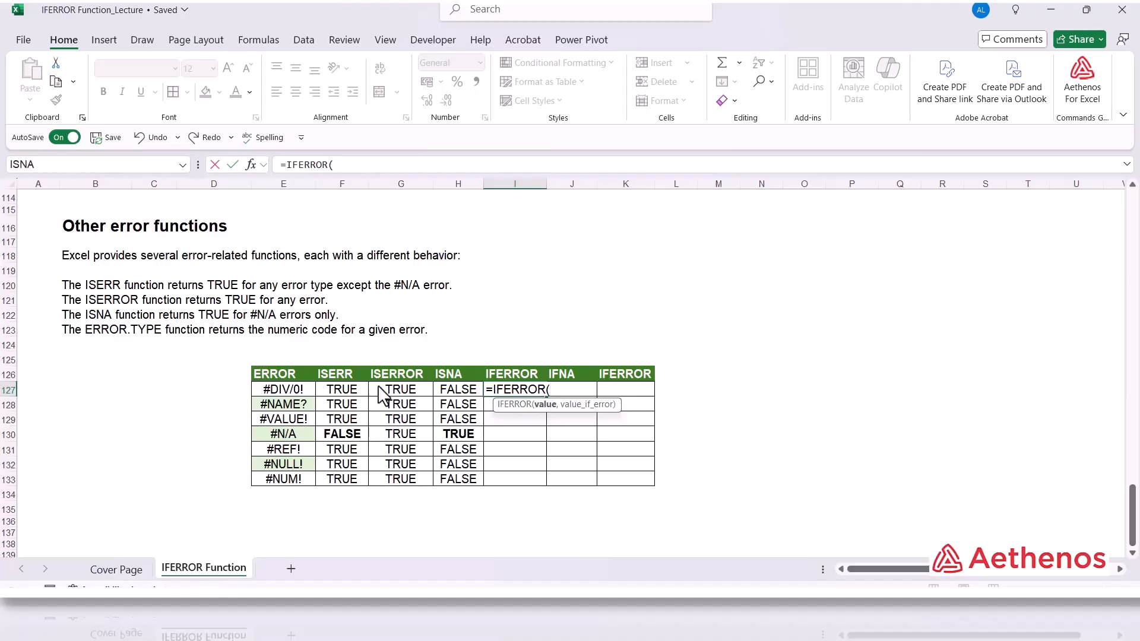
{"action": "left_click", "coordinate": [295, 392]}
{"action": "type", "text": ","}
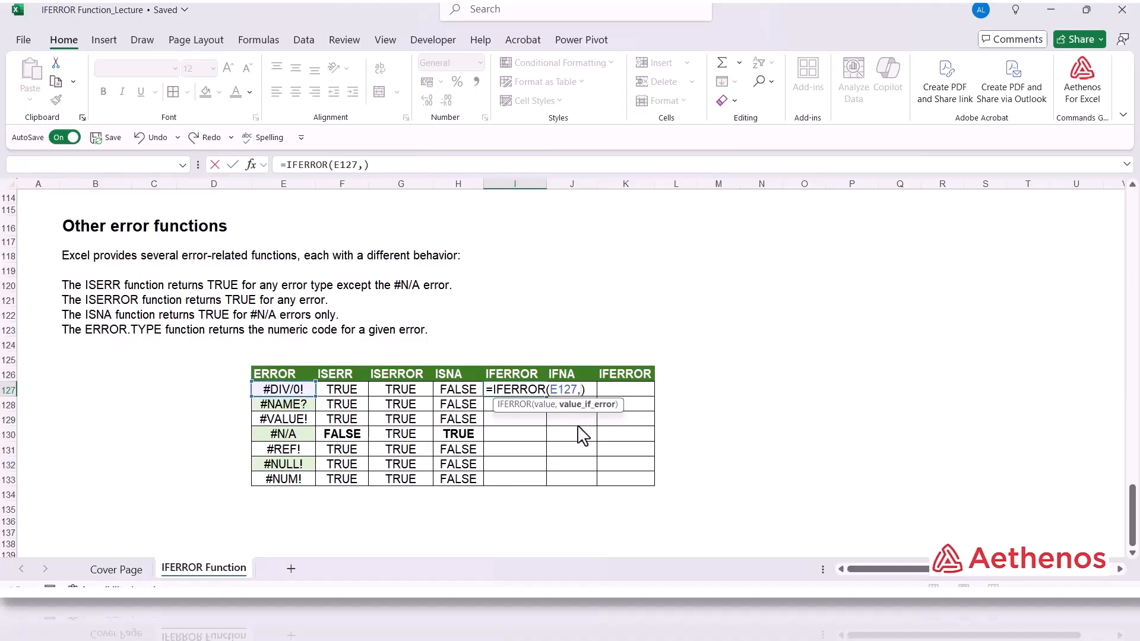
{"action": "type", "text": "\""}
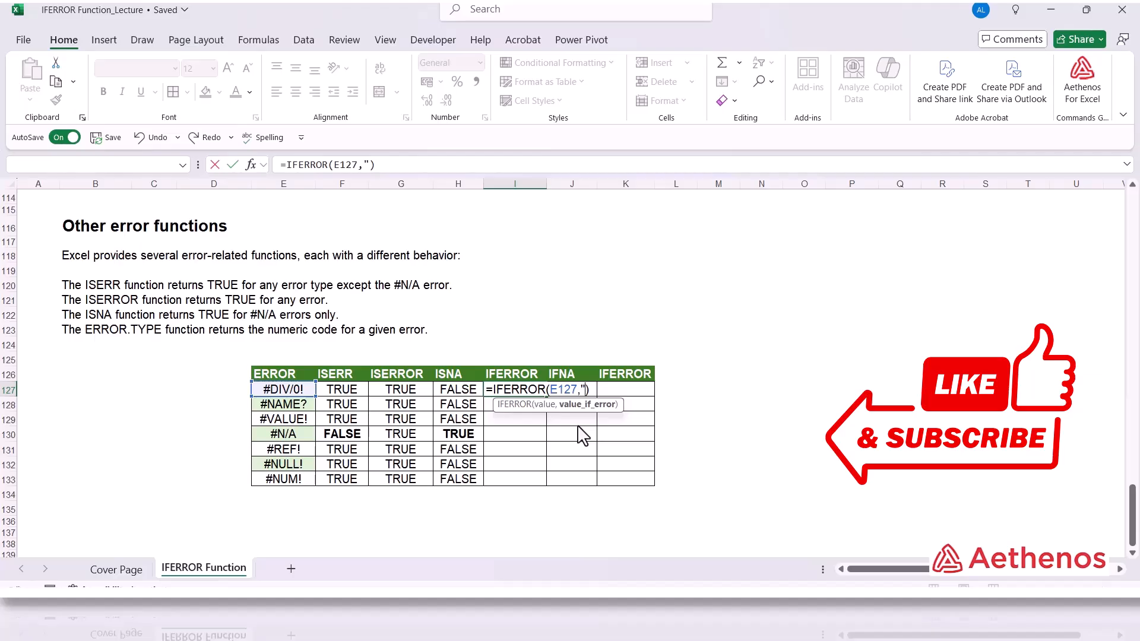
{"action": "type", "text": "Err"}
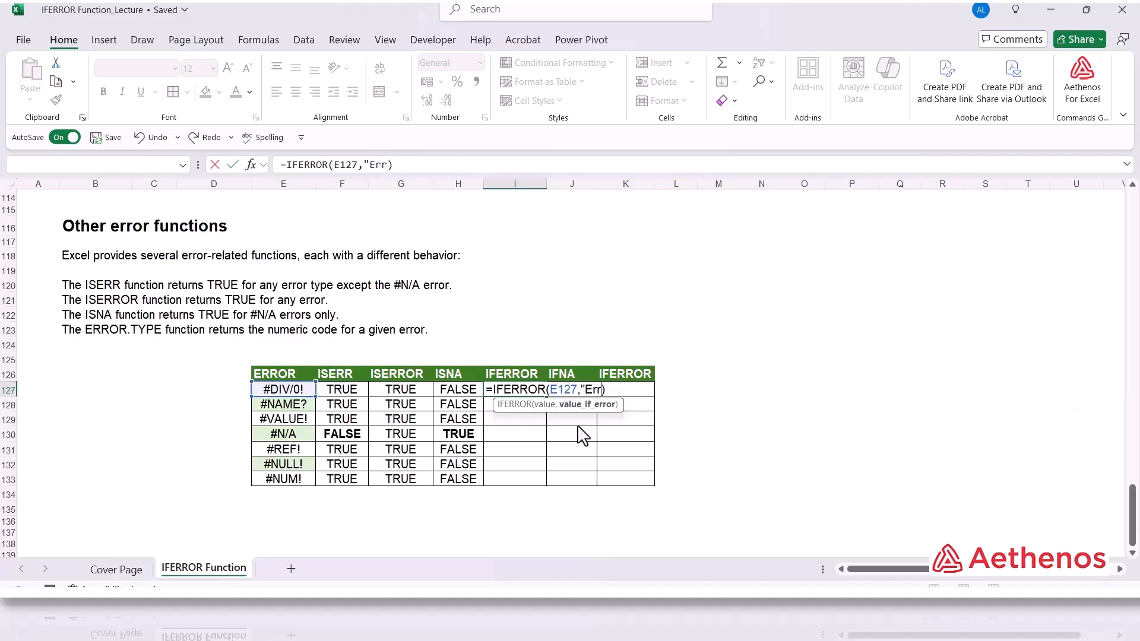
{"action": "type", "text": "or\")"}
{"action": "key", "text": "Return"}
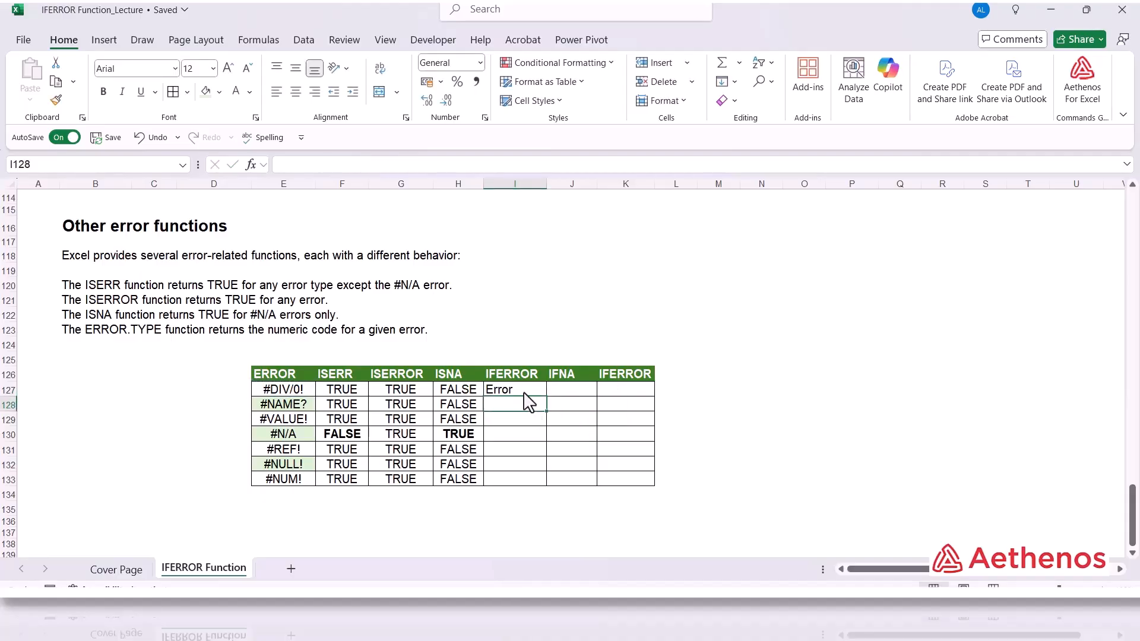
Fill the IFERROR formula from I127 down to row 133.
{"action": "key", "text": "Up"}
{"action": "double_click", "coordinate": [547, 396]}
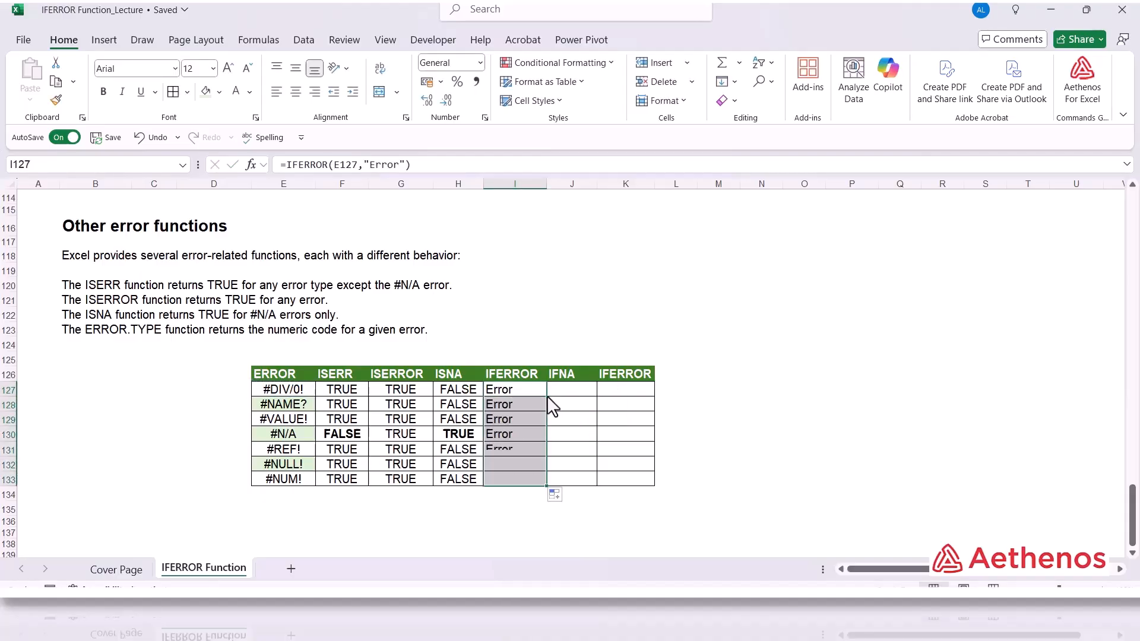
Compare the error values in the ERROR column with the IFERROR results alongside.
{"action": "left_click", "coordinate": [511, 393]}
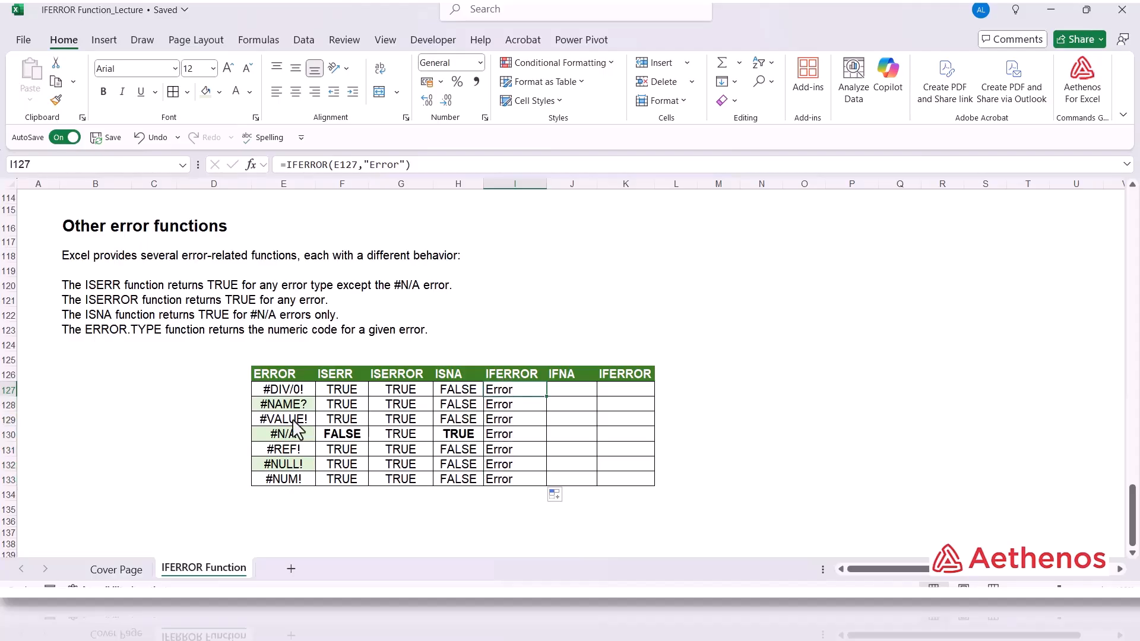
{"action": "left_click_drag", "start_coordinate": [289, 392], "coordinate": [287, 482]}
{"action": "left_click_drag", "start_coordinate": [499, 390], "coordinate": [504, 482]}
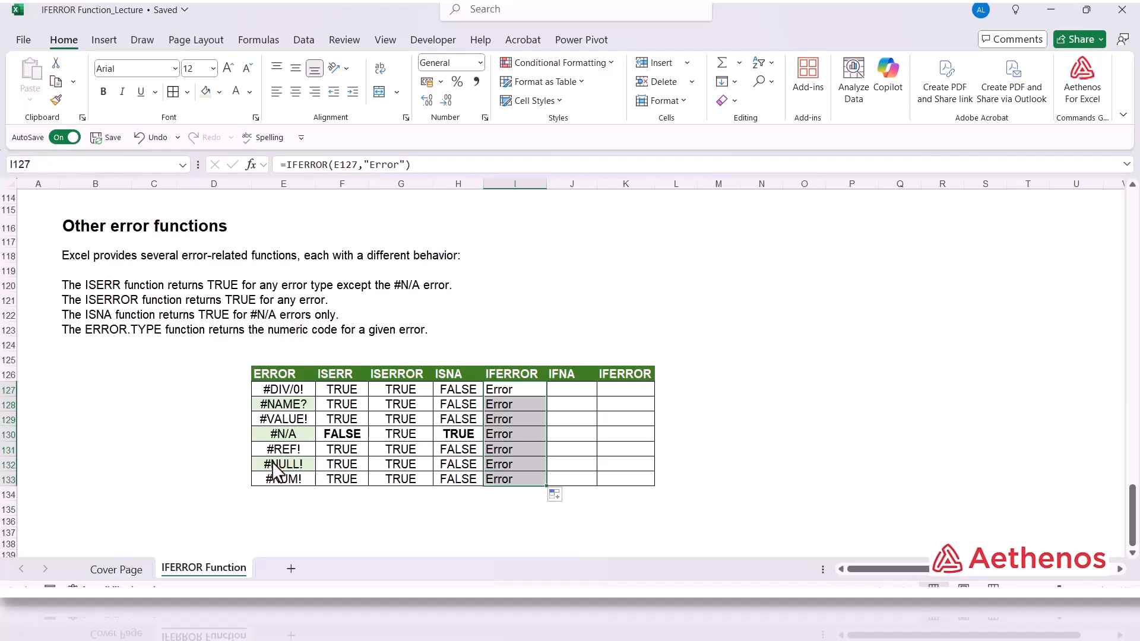
Enter =IFNA(E127,"Error") in J127, the first IFNA cell.
{"action": "left_click", "coordinate": [564, 392]}
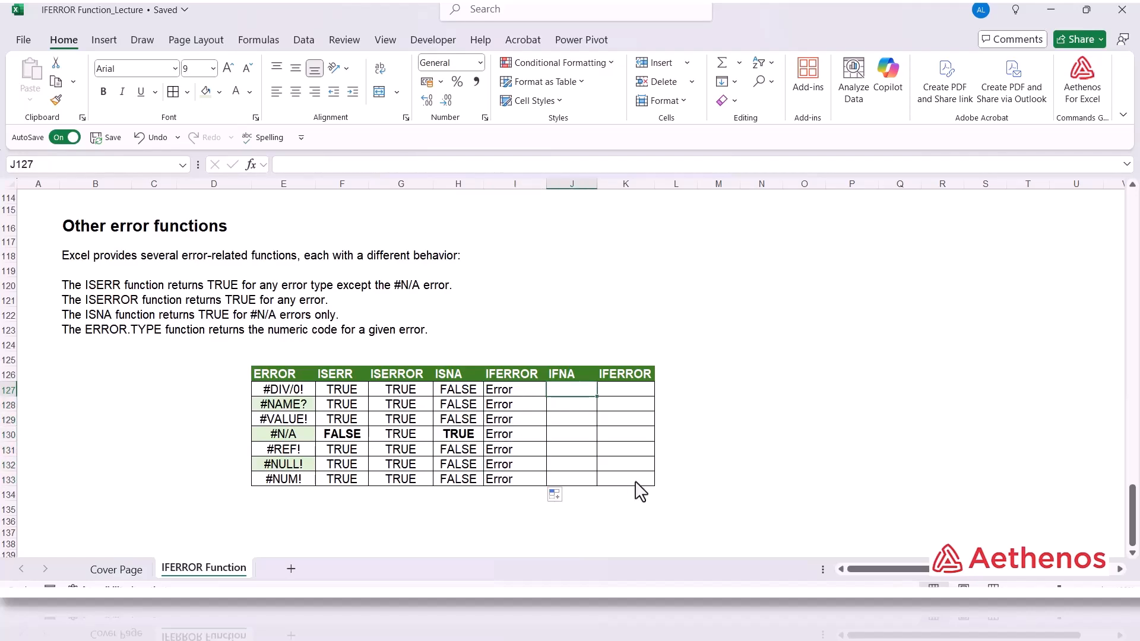
{"action": "type", "text": "=IFNA("}
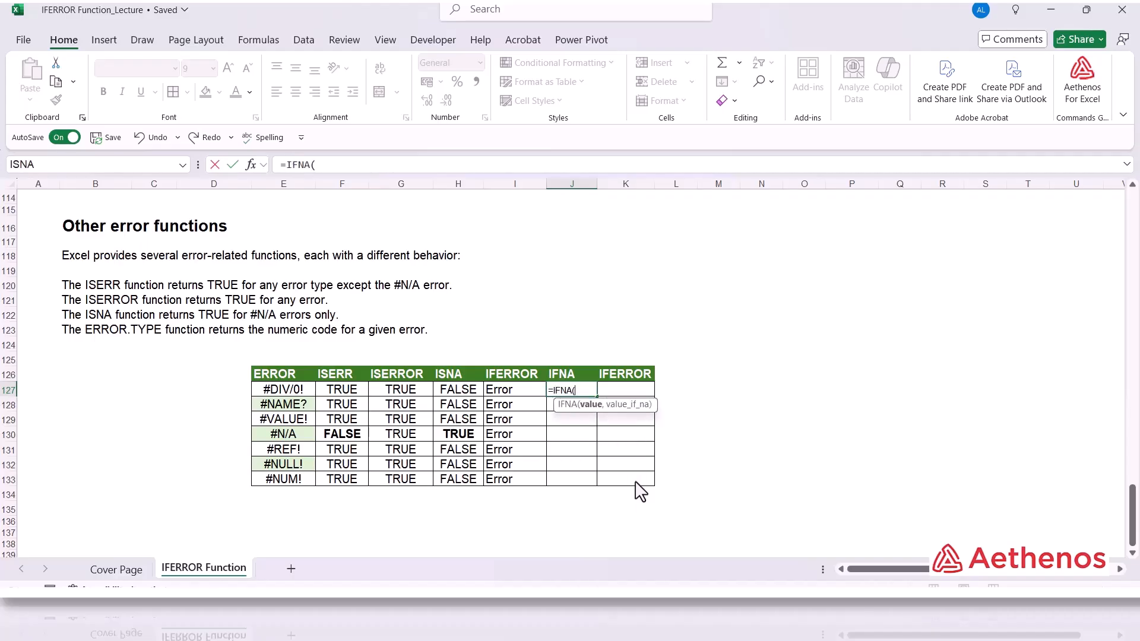
{"action": "left_click", "coordinate": [304, 388]}
{"action": "type", "text": ",\""}
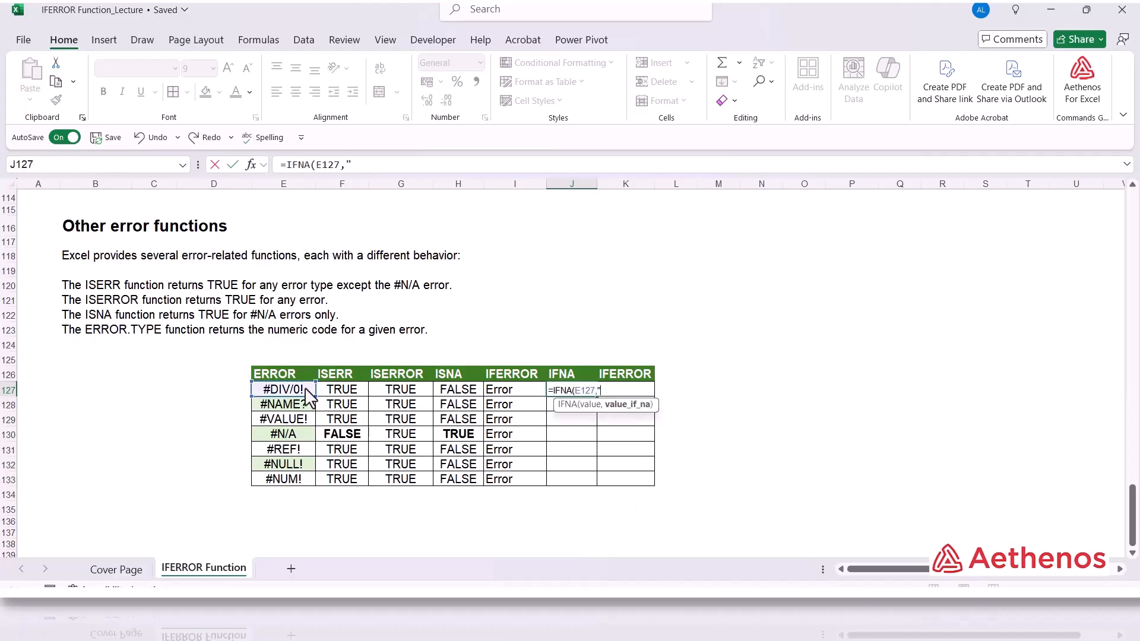
{"action": "type", "text": "Error\")"}
{"action": "key", "text": "Return"}
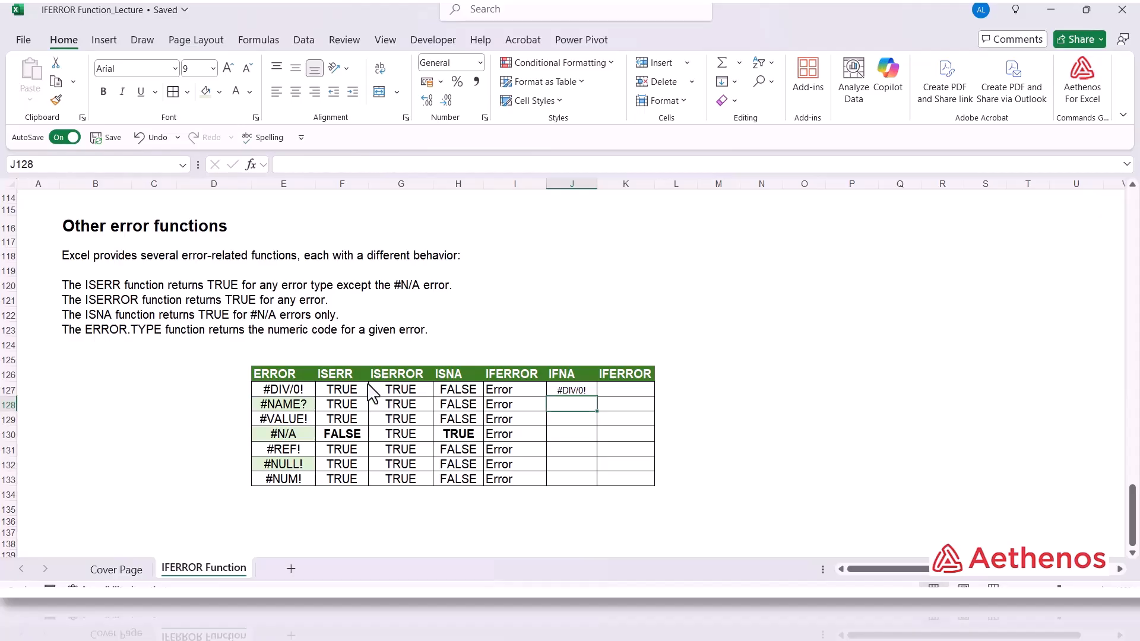
Fill the IFNA formula down to row 133 and make the #N/A row's result in J130 bold.
{"action": "left_click", "coordinate": [582, 391]}
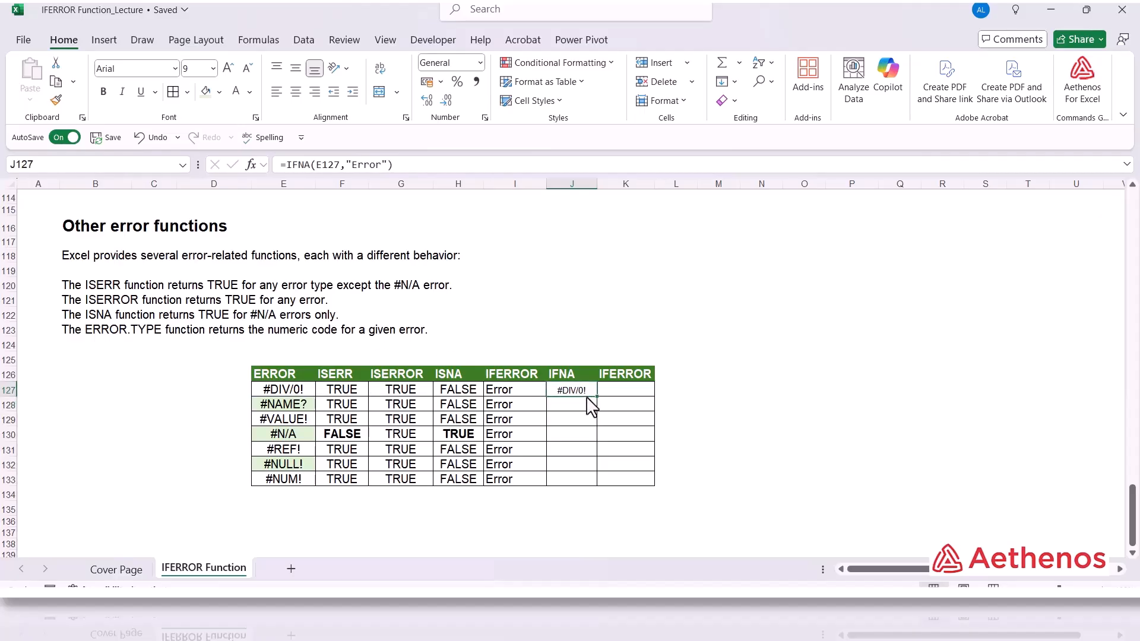
{"action": "double_click", "coordinate": [596, 394]}
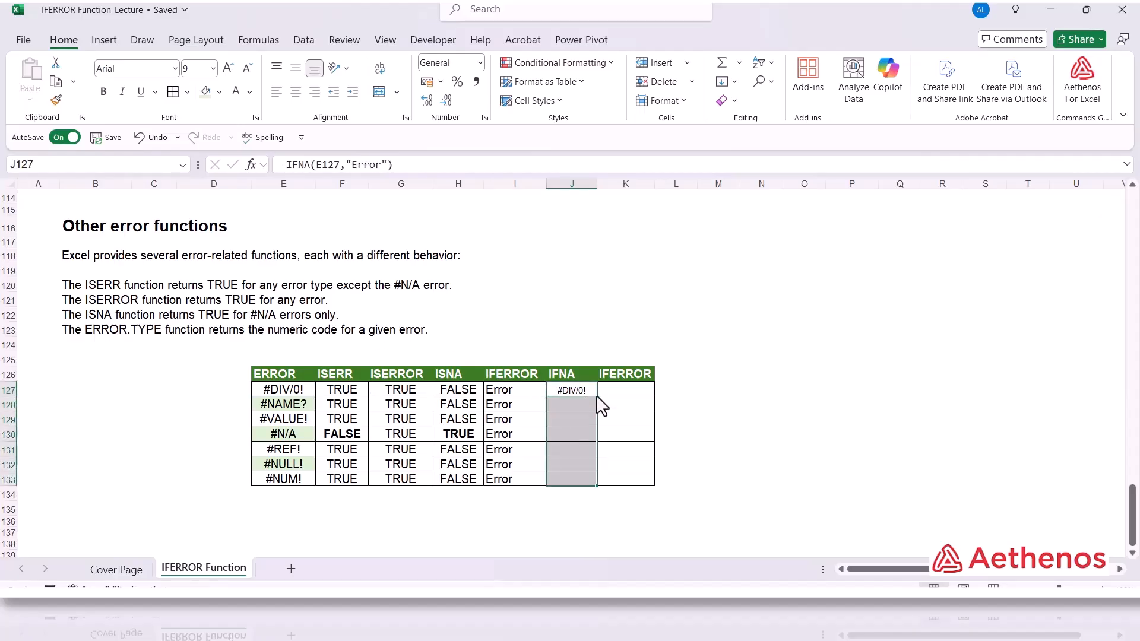
{"action": "left_click", "coordinate": [658, 286]}
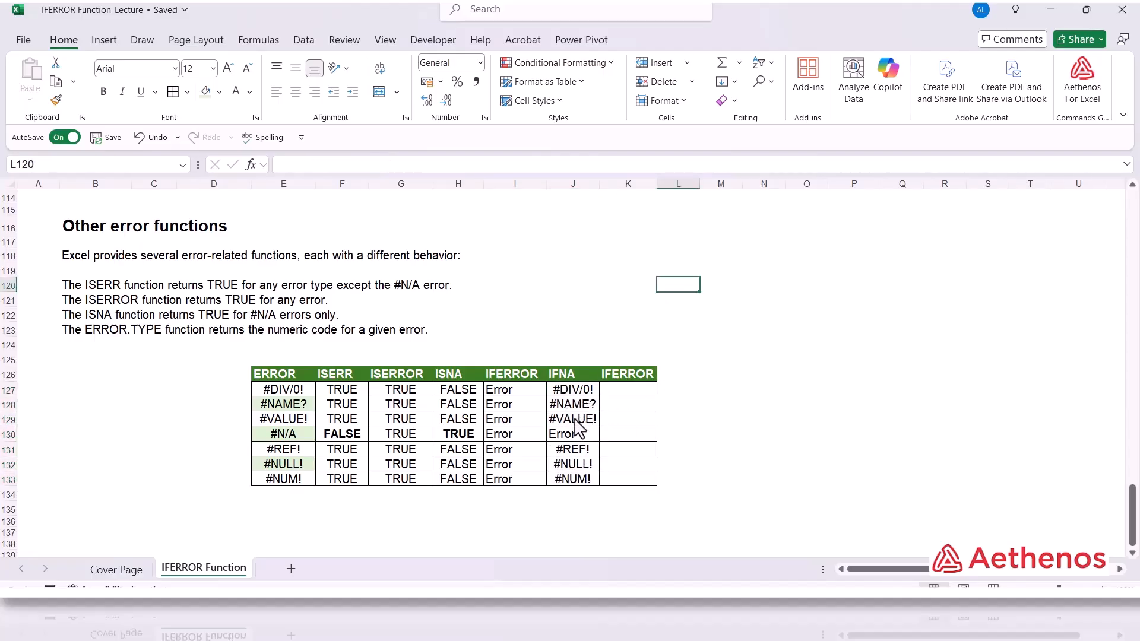
{"action": "left_click", "coordinate": [566, 432]}
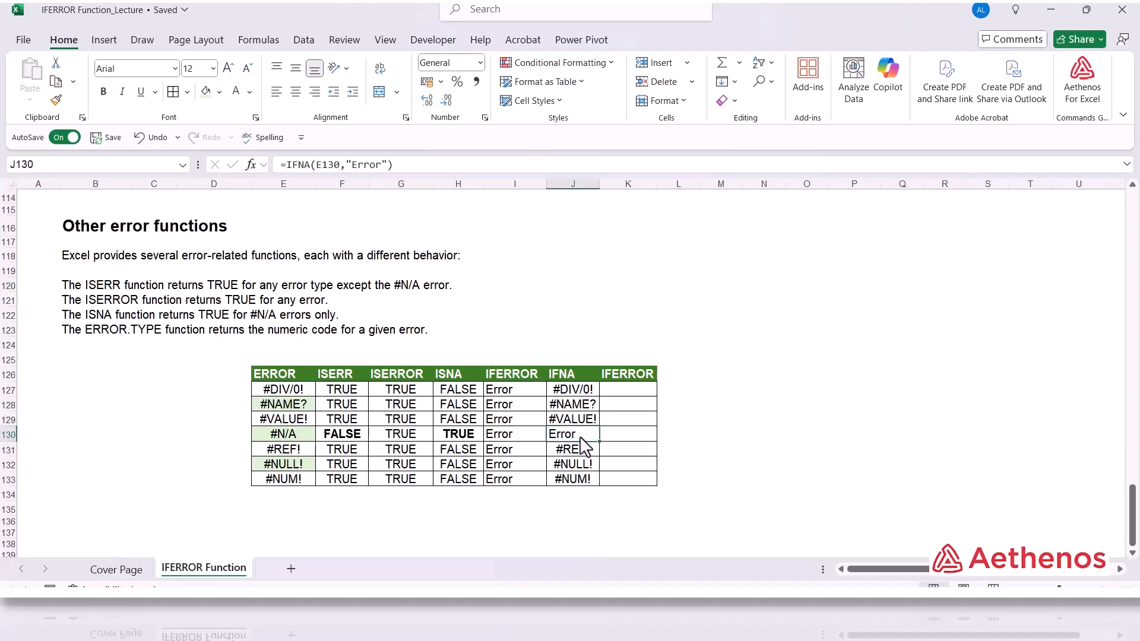
{"action": "left_click", "coordinate": [103, 91]}
Enter =ERROR.TYPE(E127) in K127, the first ERROR.TYPE cell.
{"action": "left_click", "coordinate": [625, 389]}
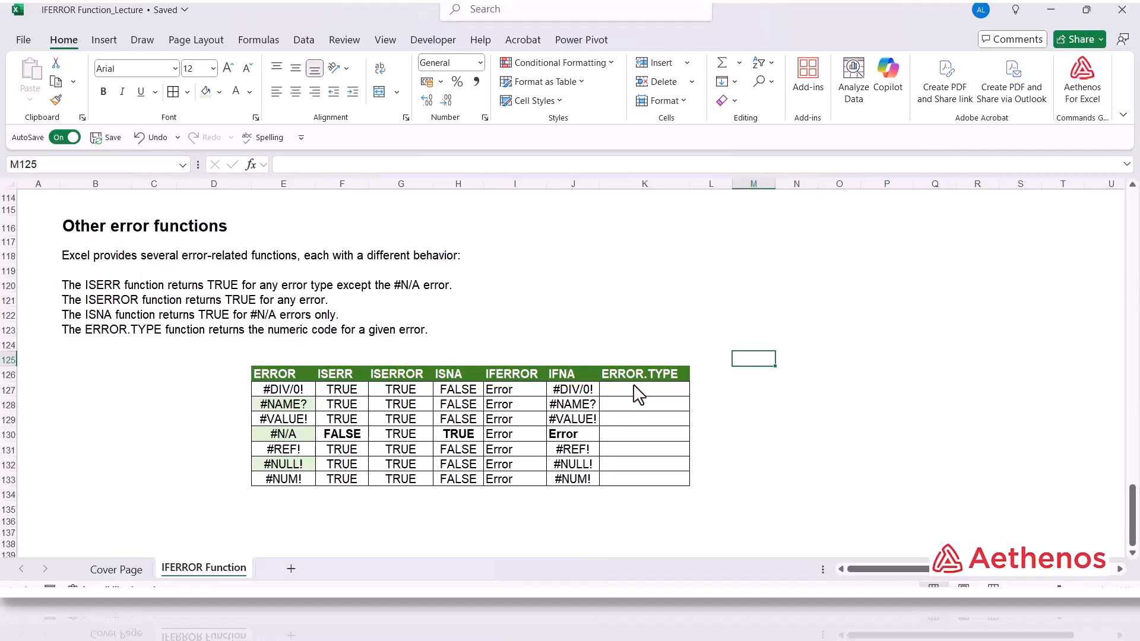
{"action": "left_click", "coordinate": [638, 395]}
{"action": "type", "text": "="}
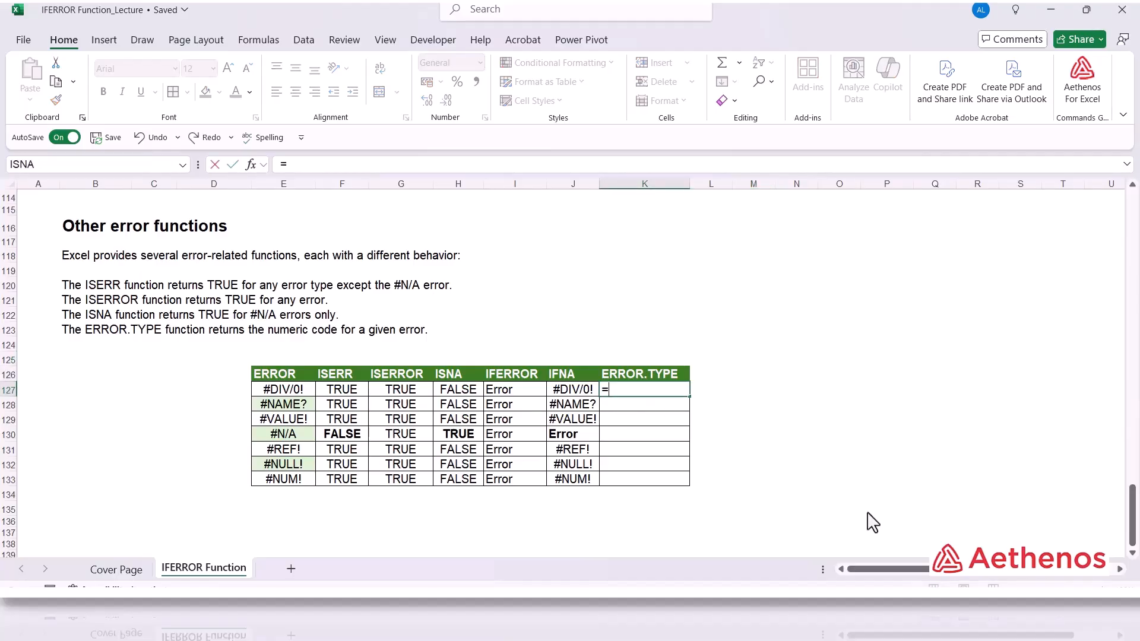
{"action": "type", "text": "e"}
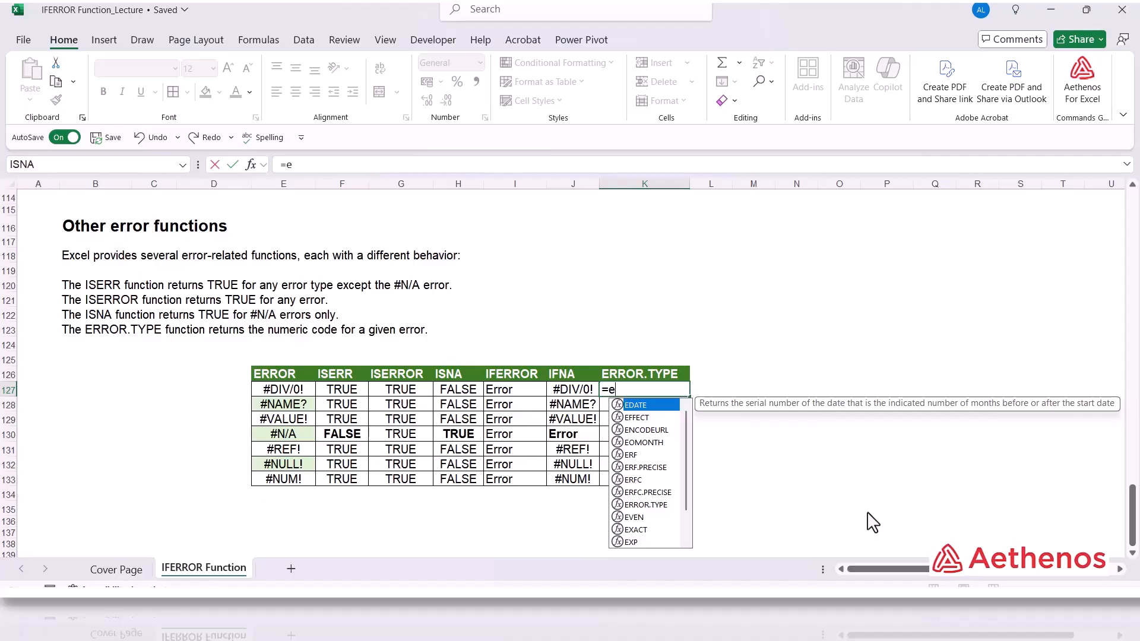
{"action": "type", "text": "rror"}
{"action": "key", "text": "Tab"}
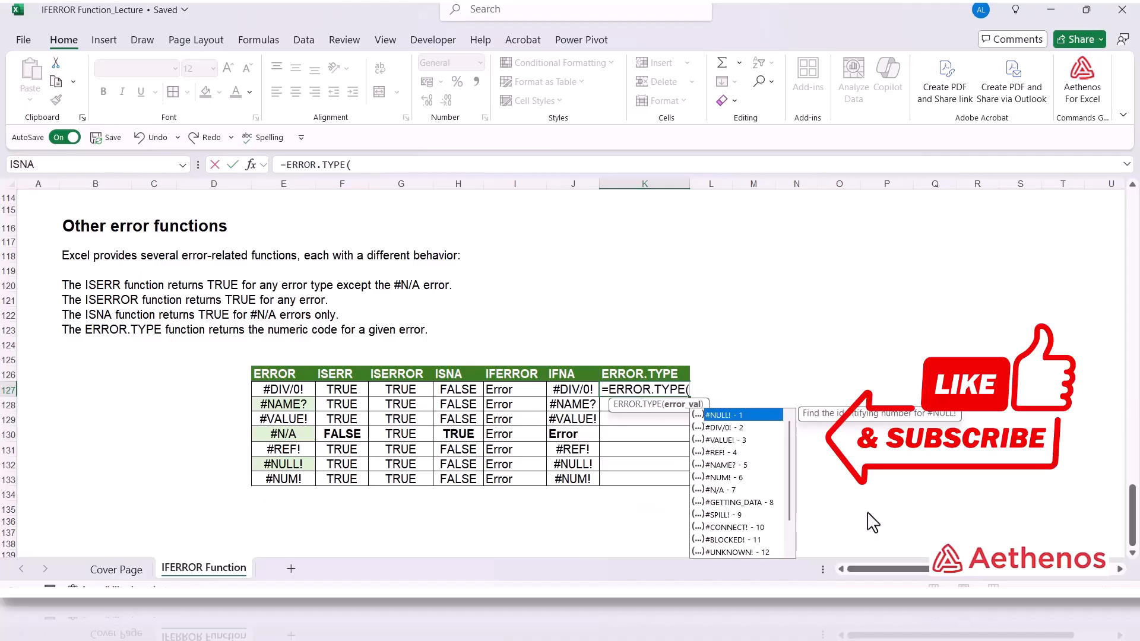
{"action": "left_click", "coordinate": [279, 395]}
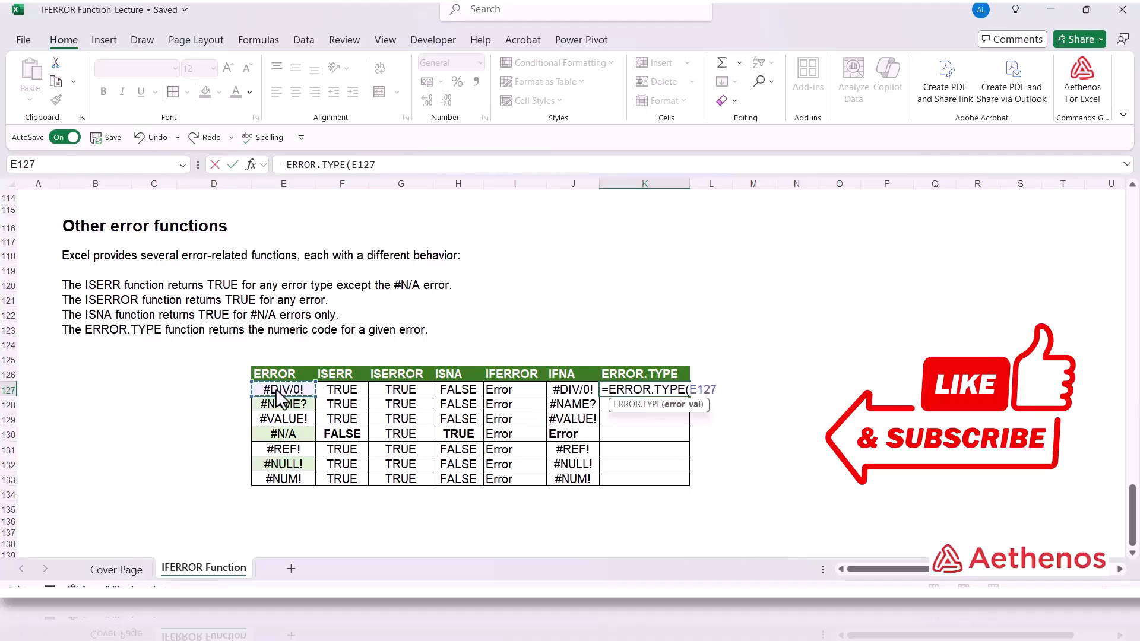
{"action": "type", "text": ")"}
{"action": "key", "text": "Return"}
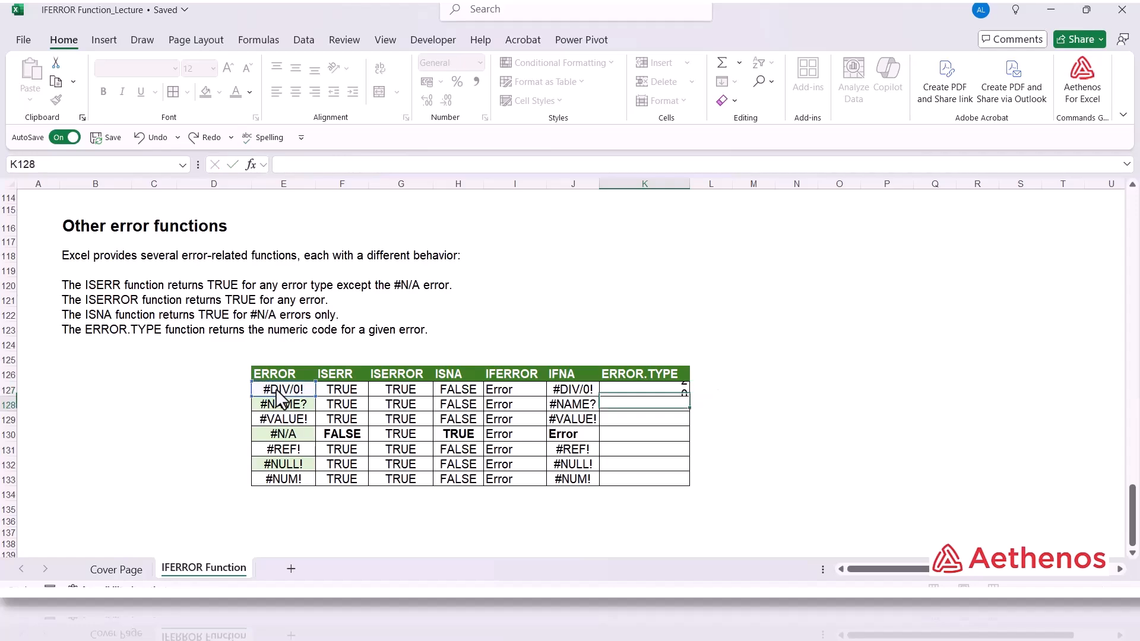
Fill the ERROR.TYPE formula down to row 133.
{"action": "left_click", "coordinate": [677, 390]}
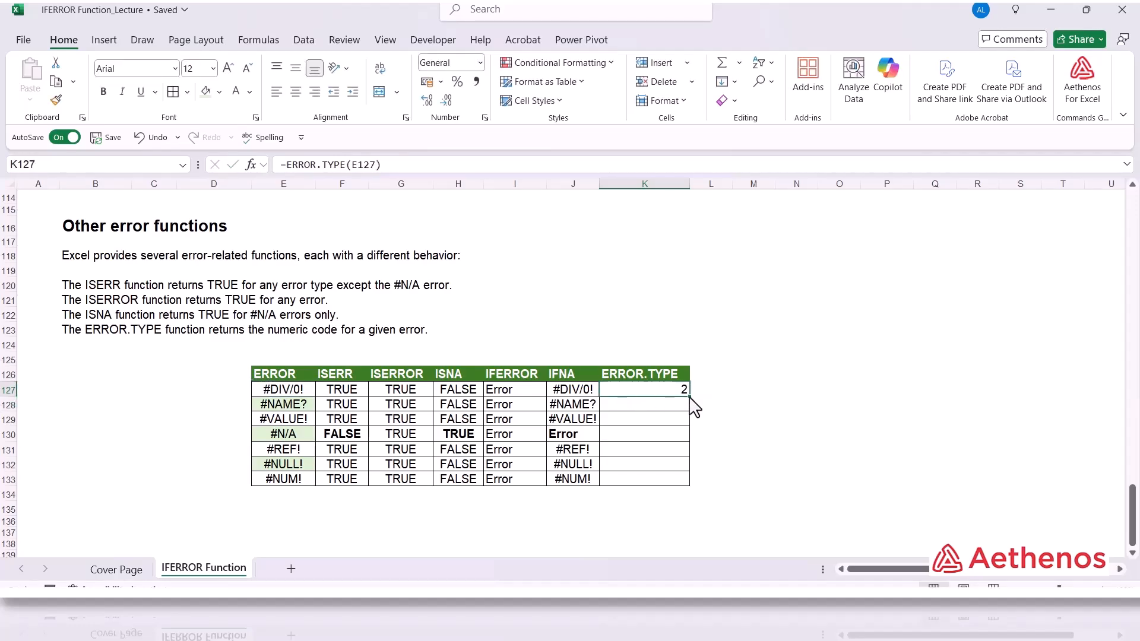
{"action": "double_click", "coordinate": [689, 396]}
{"action": "left_click", "coordinate": [656, 388]}
{"action": "left_click", "coordinate": [667, 408]}
Review the ERROR.TYPE code returned for each error type in the table.
{"action": "key", "text": "Down"}
{"action": "key", "text": "Down"}
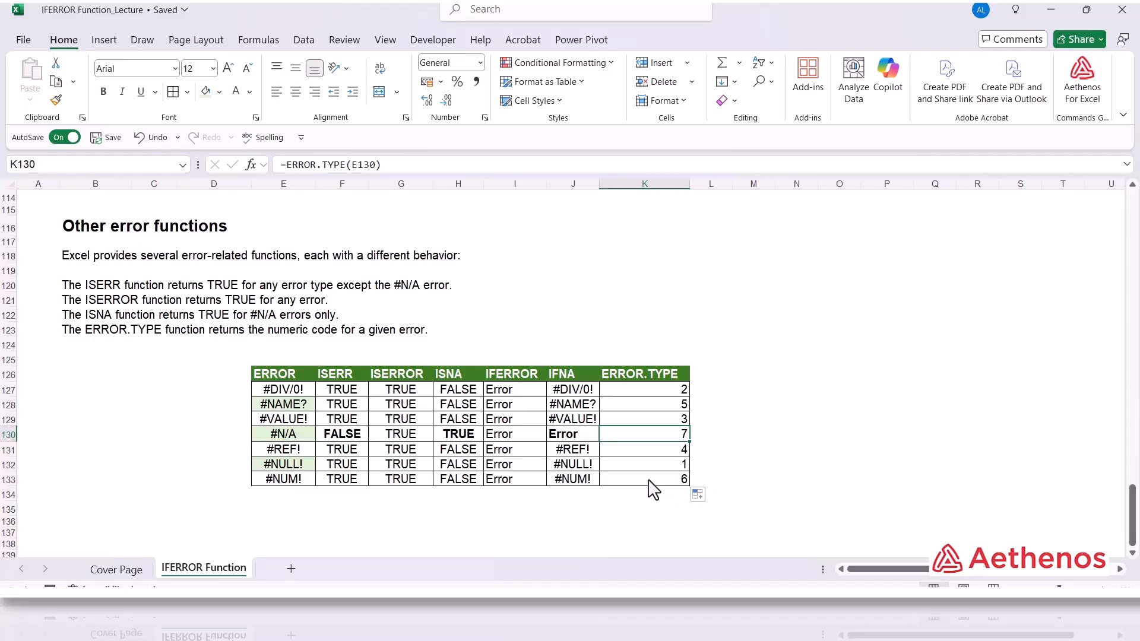
{"action": "left_click", "coordinate": [633, 465]}
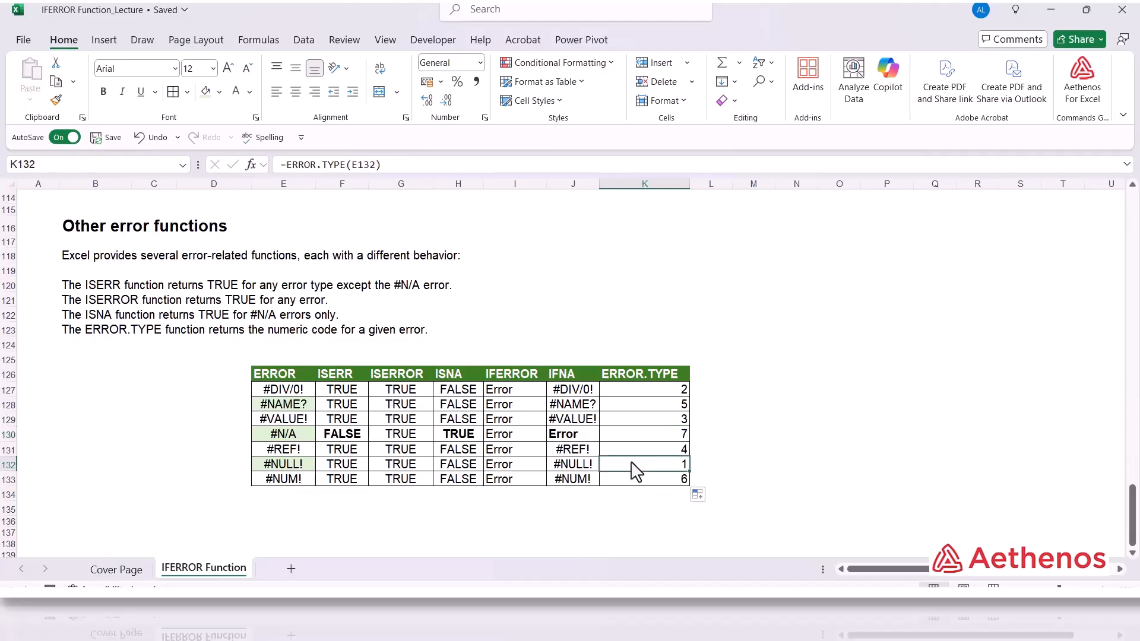
{"action": "left_click", "coordinate": [658, 390]}
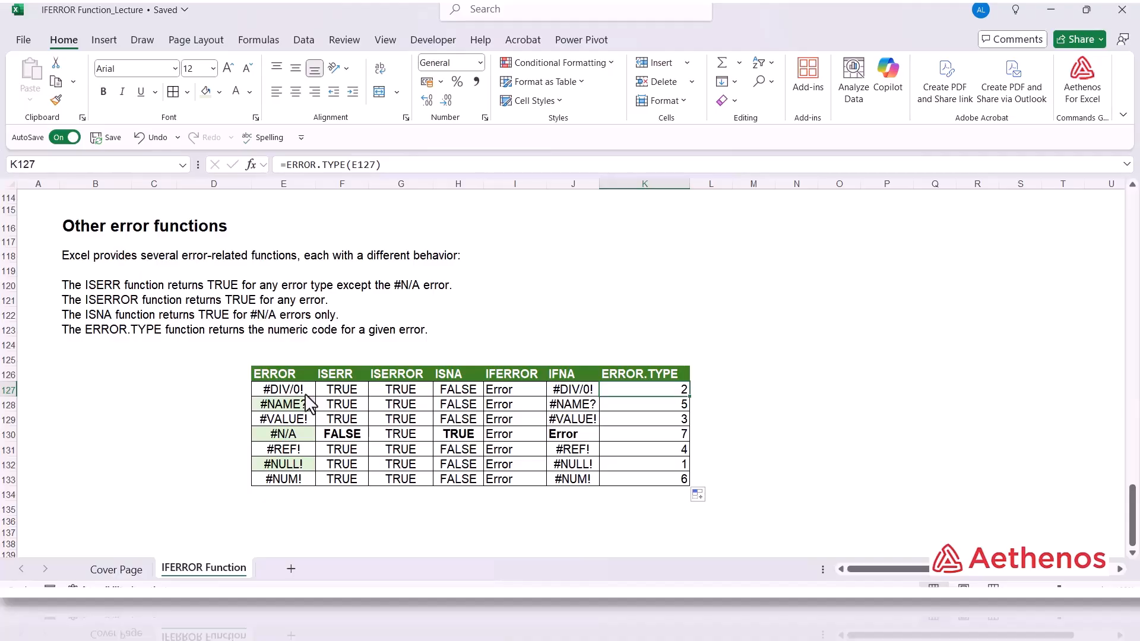
{"action": "left_click", "coordinate": [770, 425]}
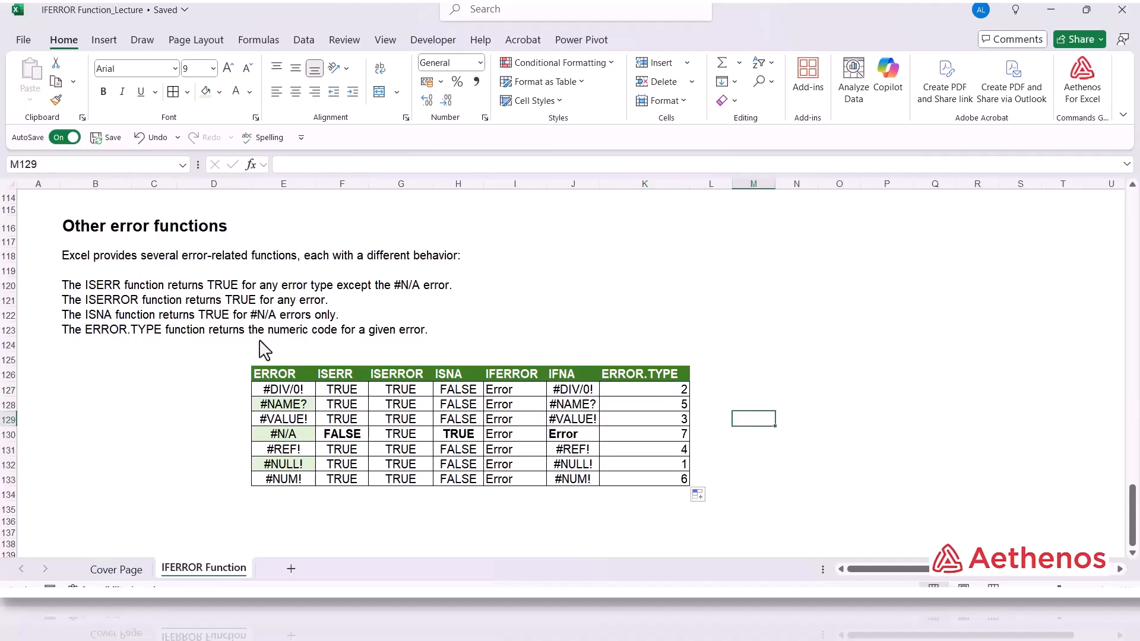